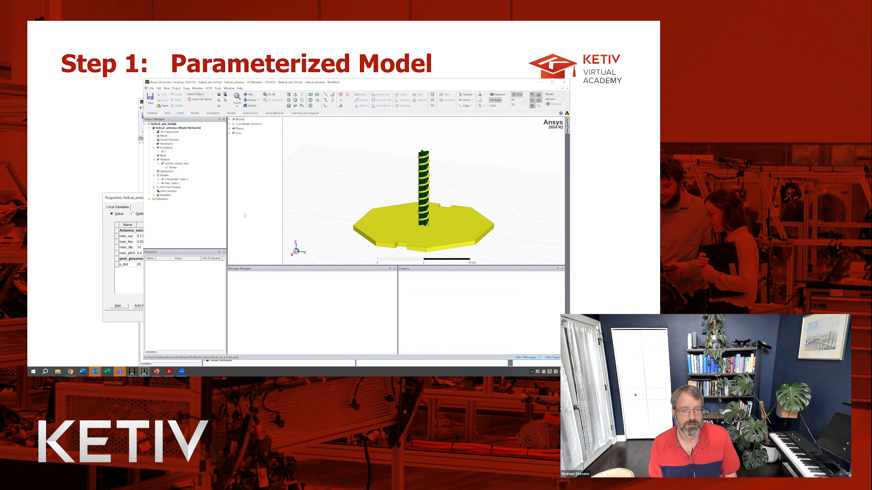
Switch from the slide show to the Ansys Electronics Desktop window with the helical_antenna project and maximize it
key(alt+Tab)
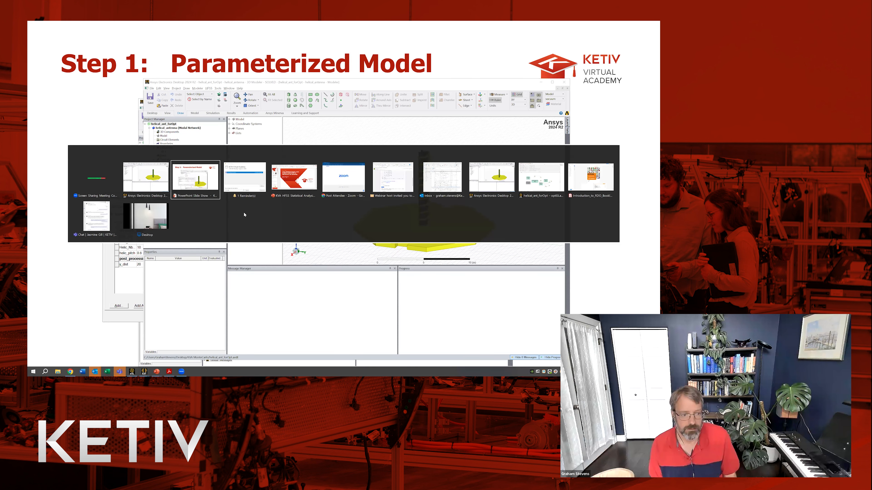
key(alt+Tab)
key(alt+Tab)
key(alt+Tab)
key(alt+Tab)
key(alt+Tab)
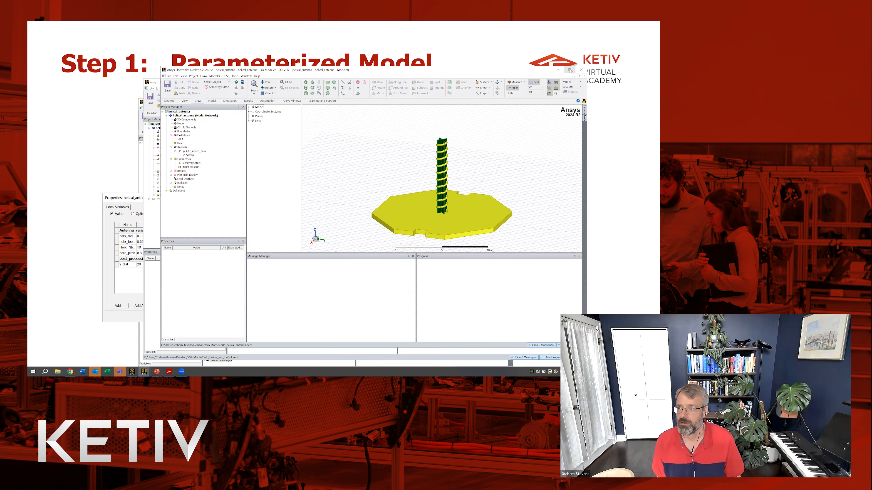
click(569, 69)
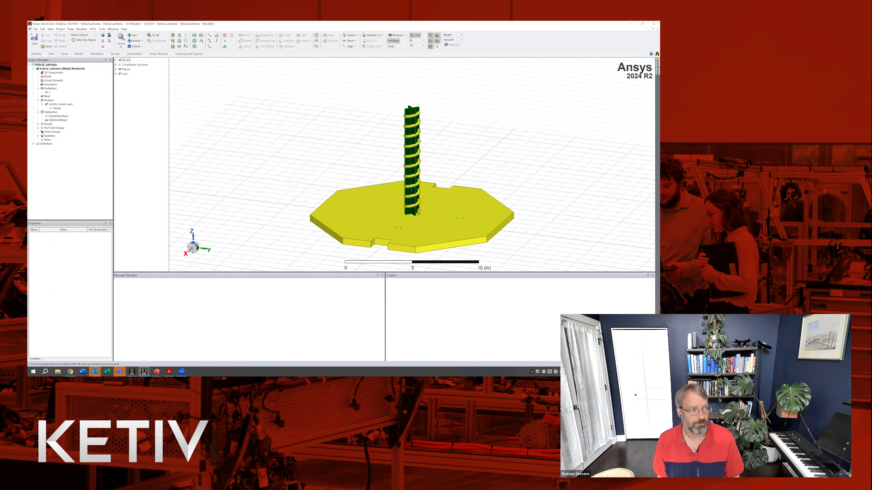
Browse the example projects in the HFSS Antennas folder without opening any of them
click(37, 30)
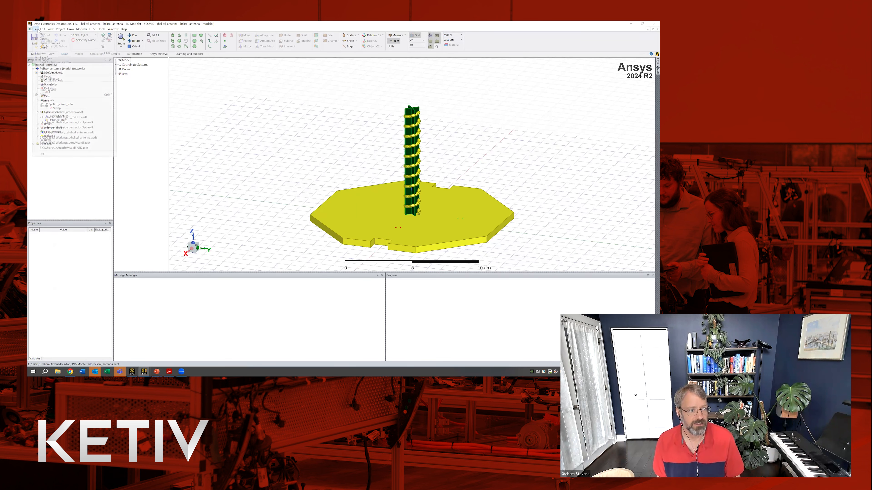
click(41, 41)
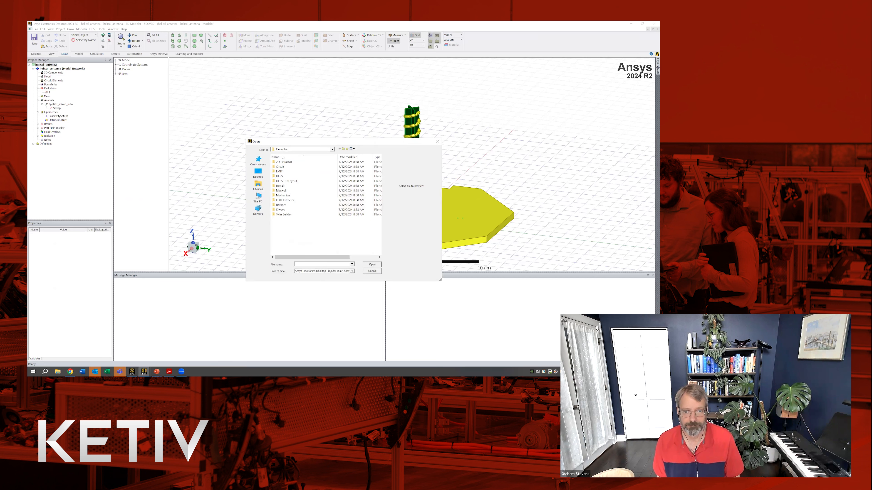
double_click(280, 176)
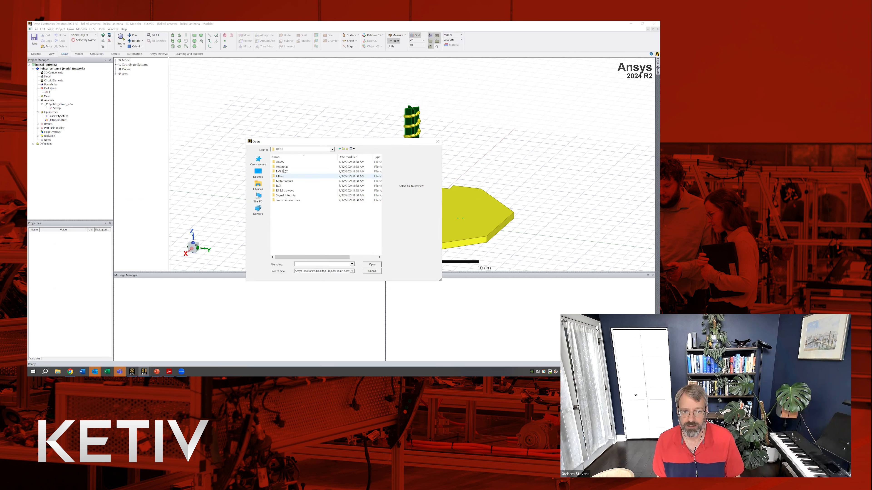
double_click(282, 167)
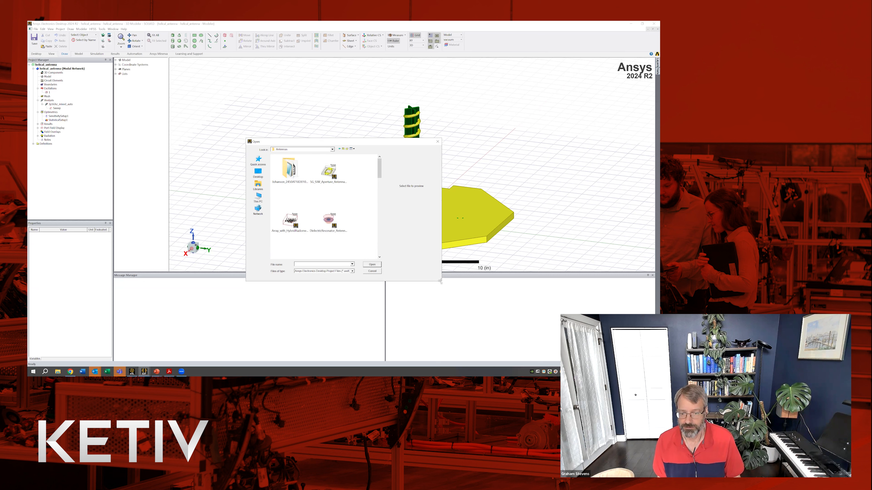
drag(440, 281, 545, 314)
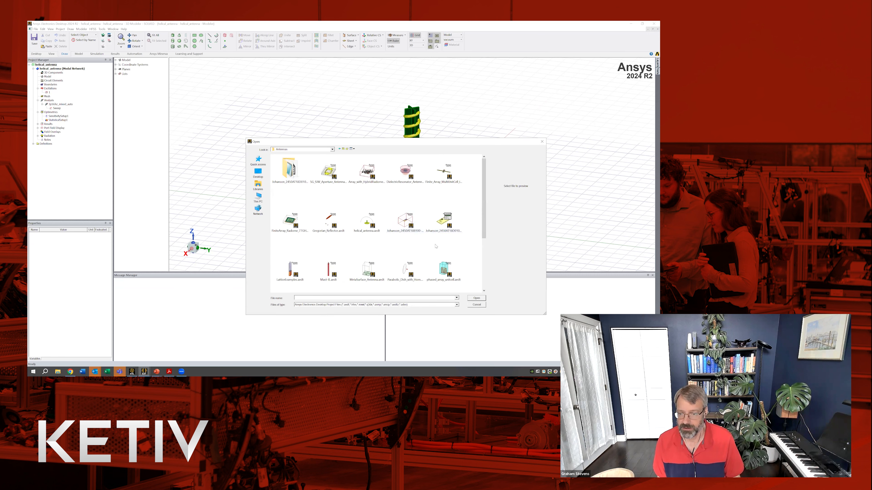
click(476, 305)
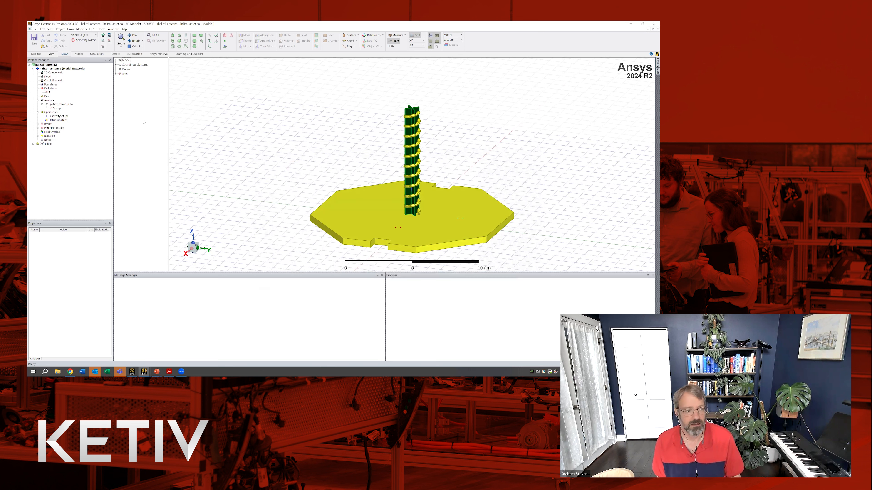
Review the local variables in the HFSS design properties, and leave them without changes
click(93, 29)
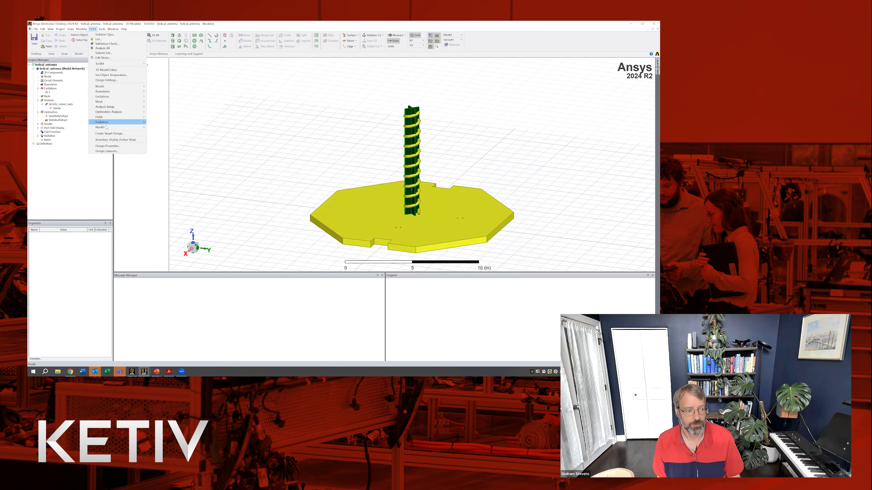
click(106, 146)
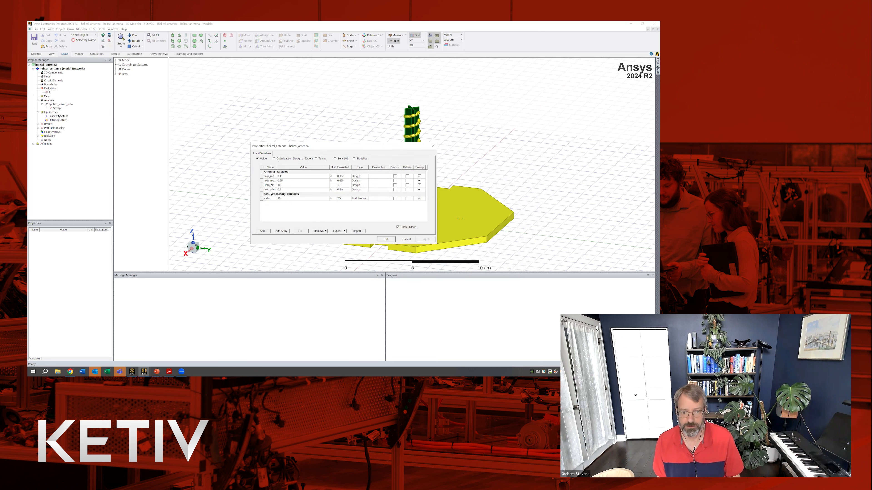
drag(277, 168, 294, 167)
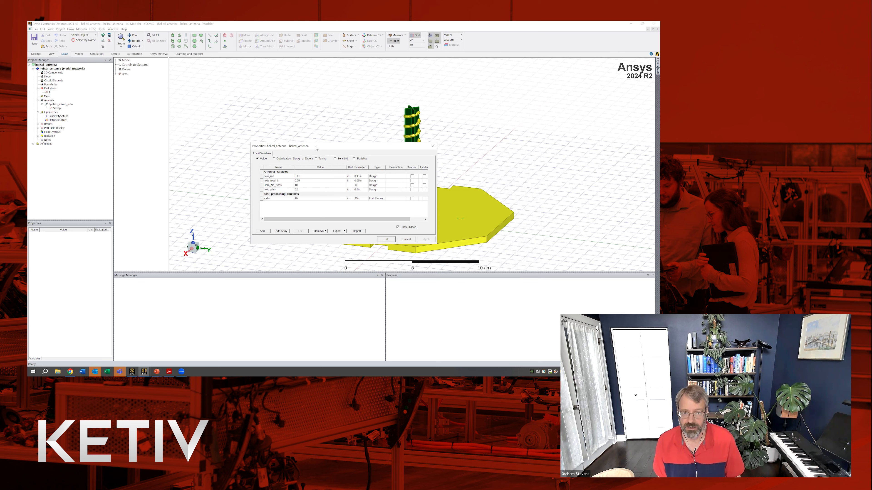
drag(259, 100, 260, 99)
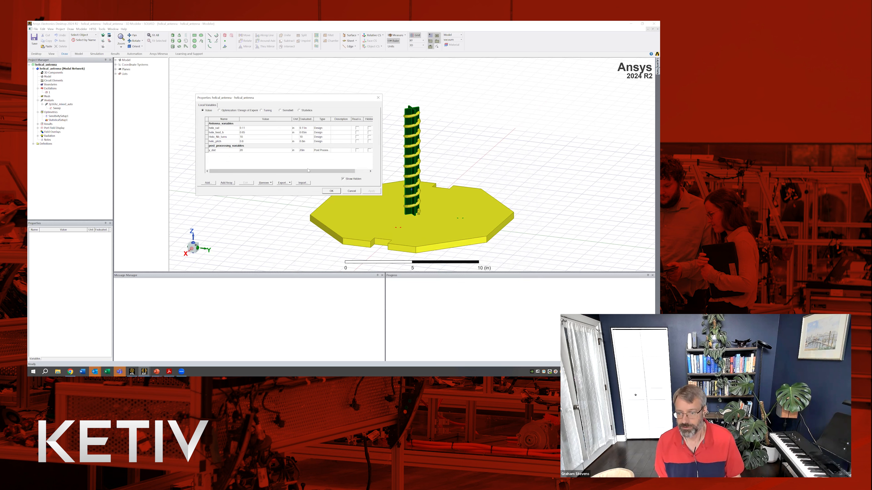
click(350, 191)
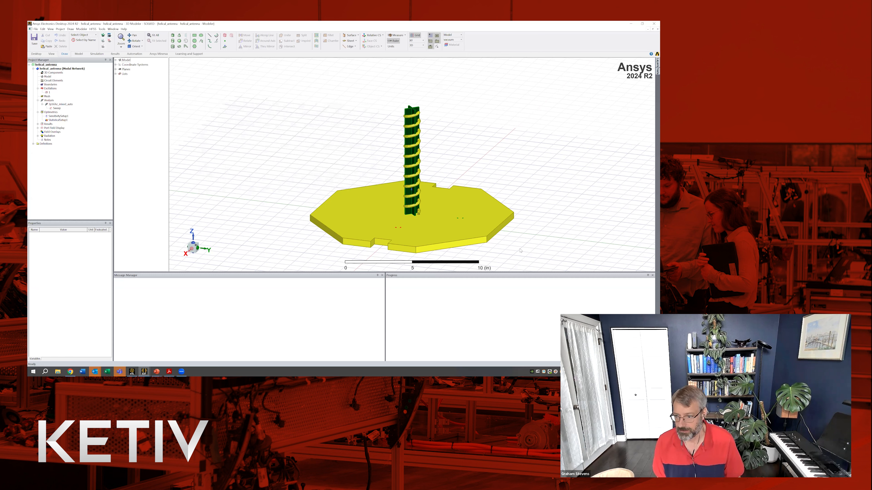
Expand the model's copper solids and show the creation history of the first antenna object at full name width
click(116, 61)
click(120, 65)
click(124, 69)
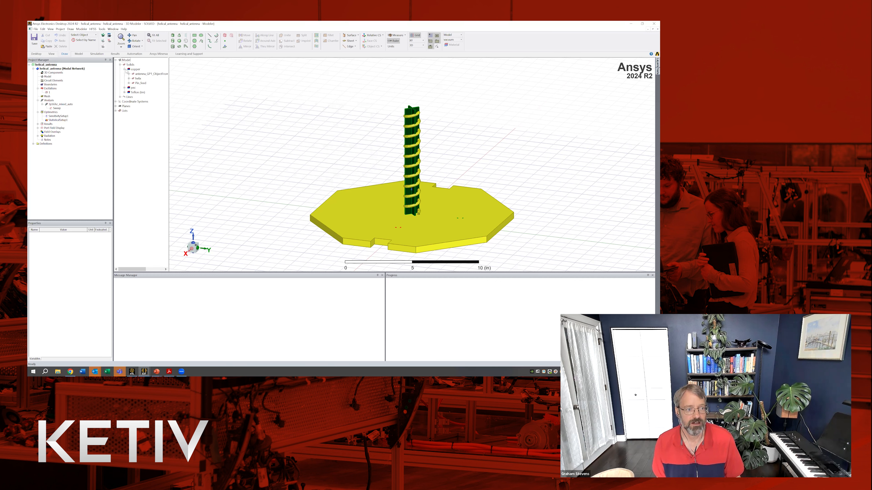
drag(170, 79, 196, 79)
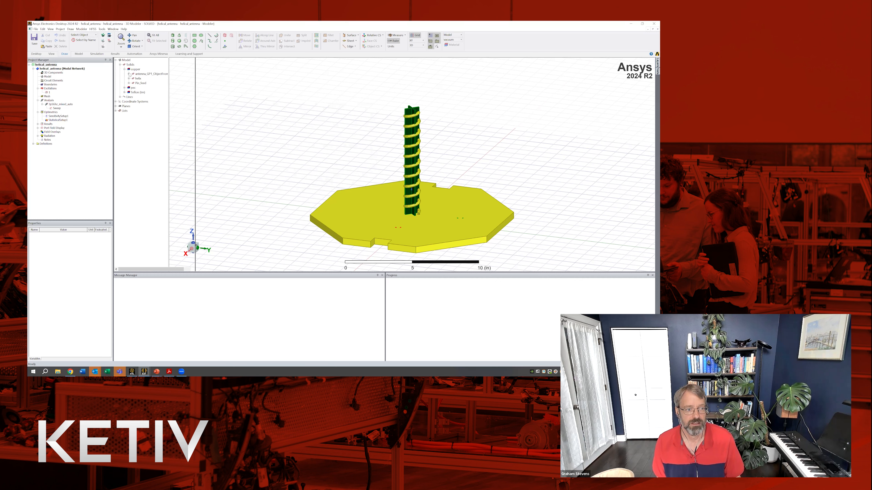
click(129, 74)
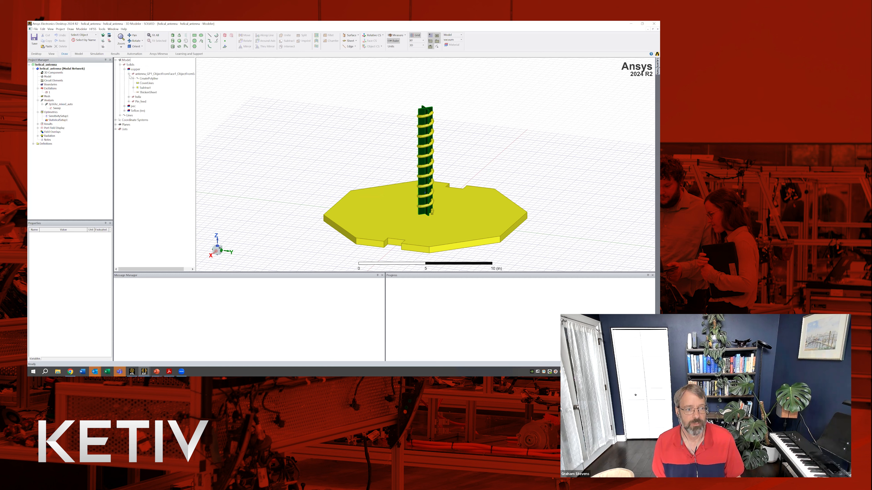
Examine how the centre position and radius of the helix's CreateCircle operation are defined with variables, and clear the selection
click(129, 97)
click(147, 102)
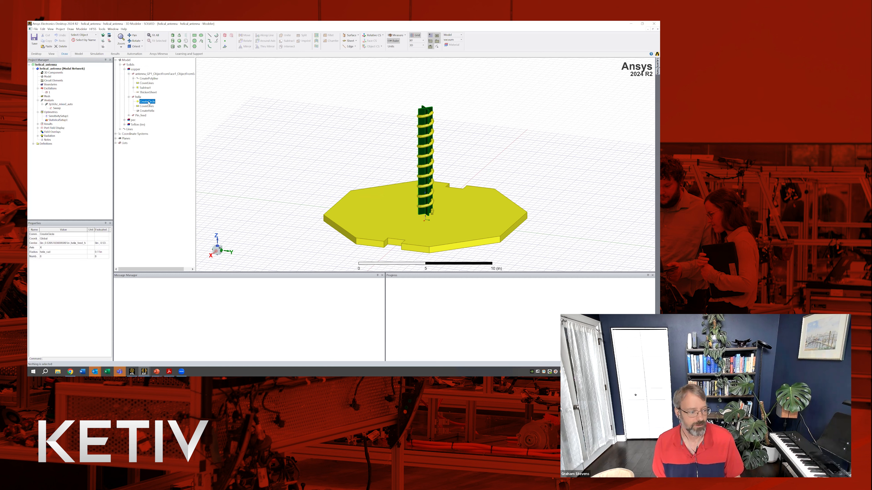
click(78, 244)
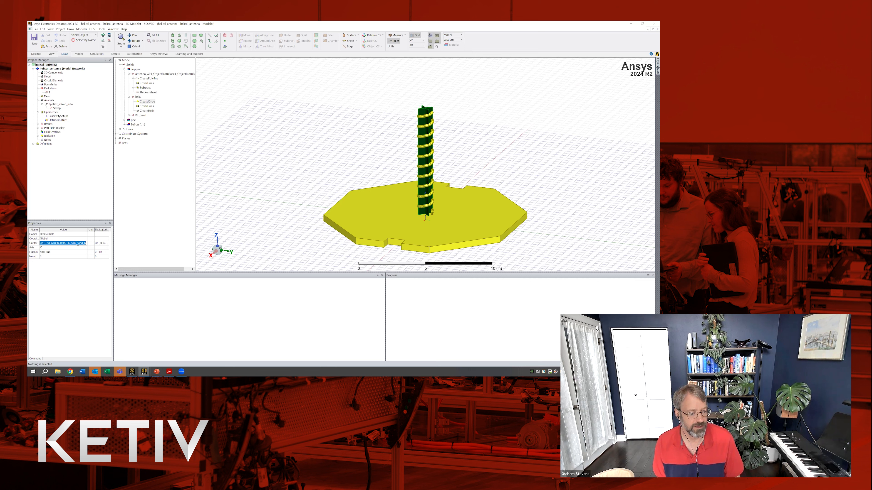
click(84, 286)
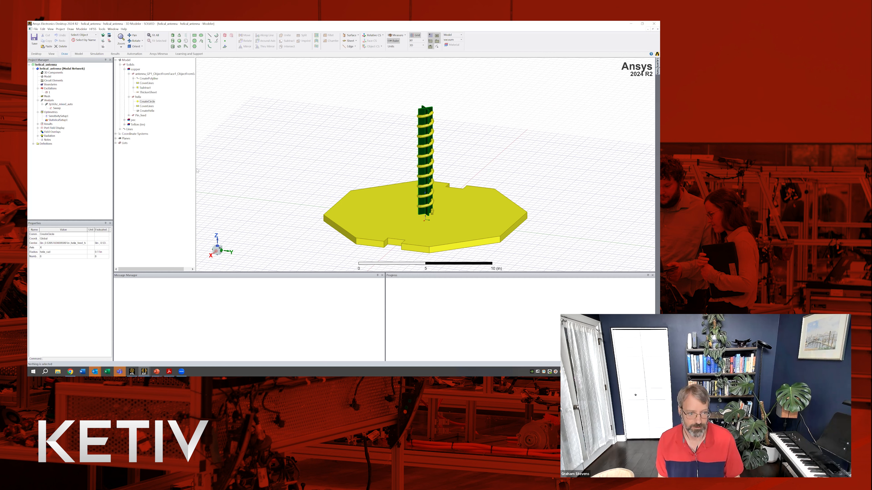
drag(182, 172, 183, 172)
click(211, 171)
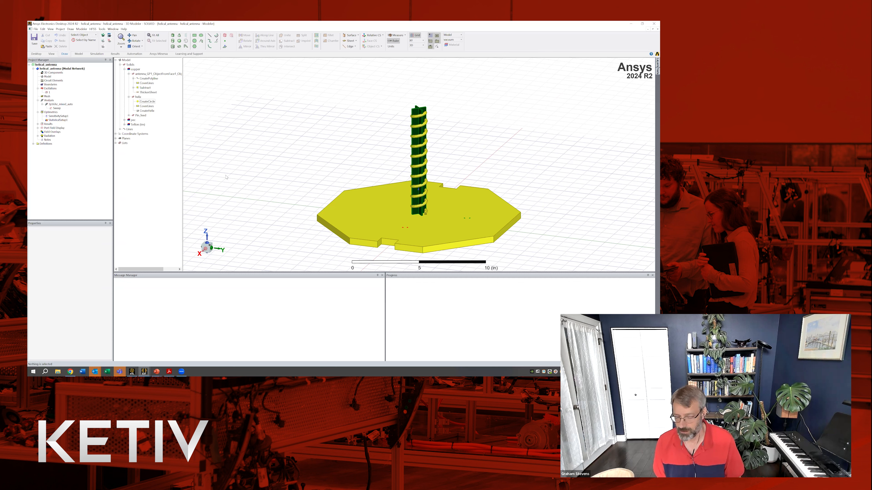
Look through the analysis setup types that can be added under Optimetrics, including the sensitivity setup
click(51, 113)
right_click(51, 113)
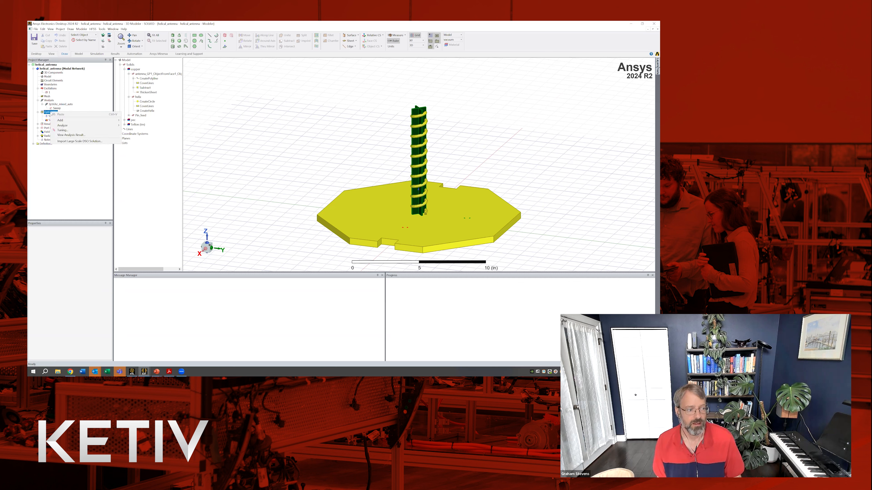
mouse_move(114, 122)
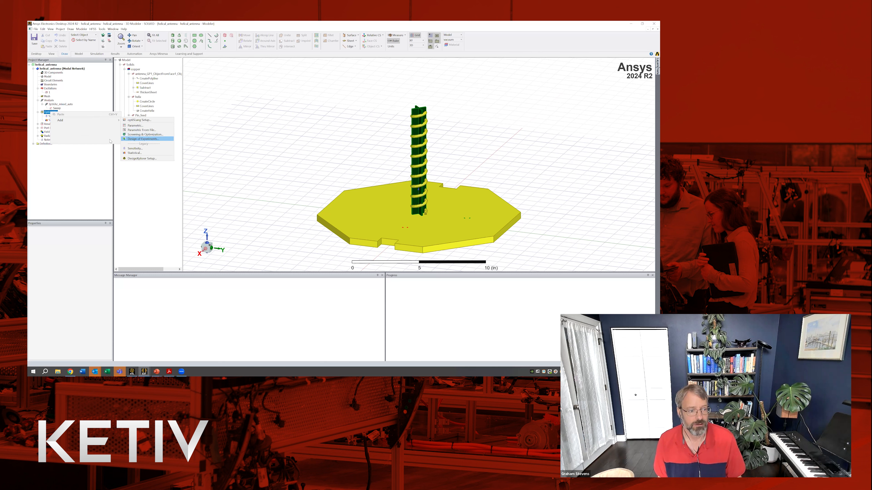
click(138, 149)
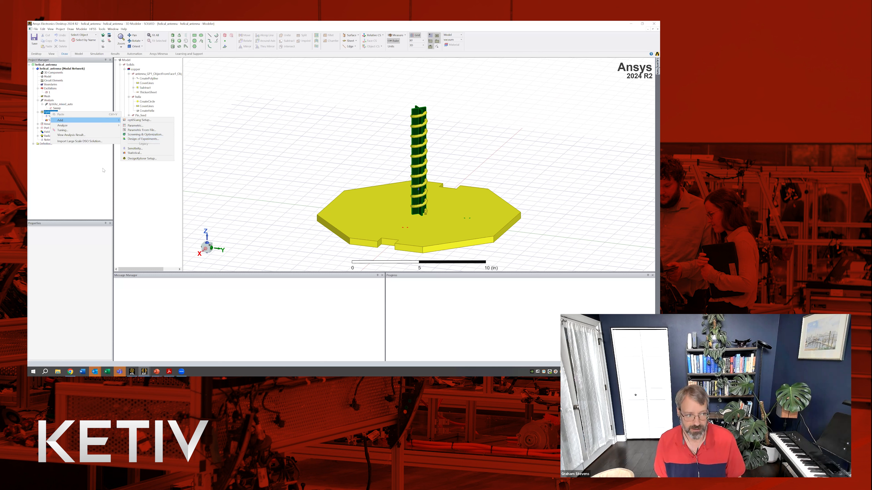
Open the existing sensitivity setup's properties and examine the ranges of its variables, enlarging the dialog and variable column for readability
right_click(56, 116)
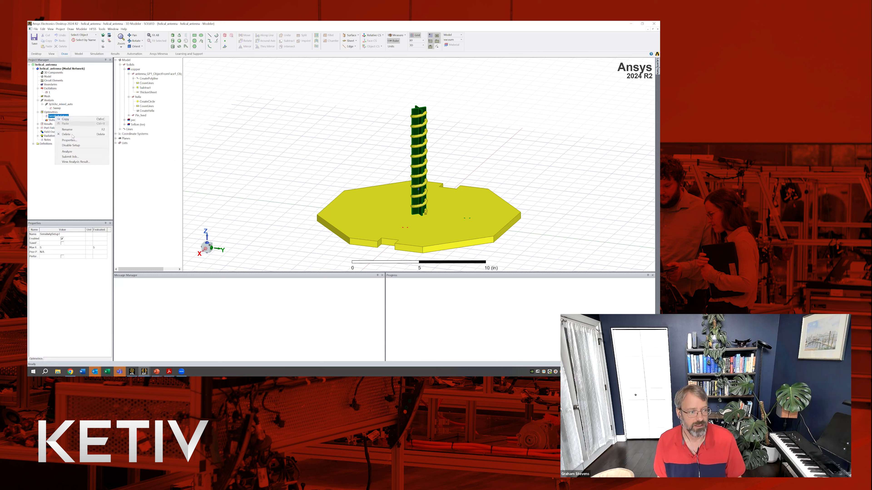
click(70, 140)
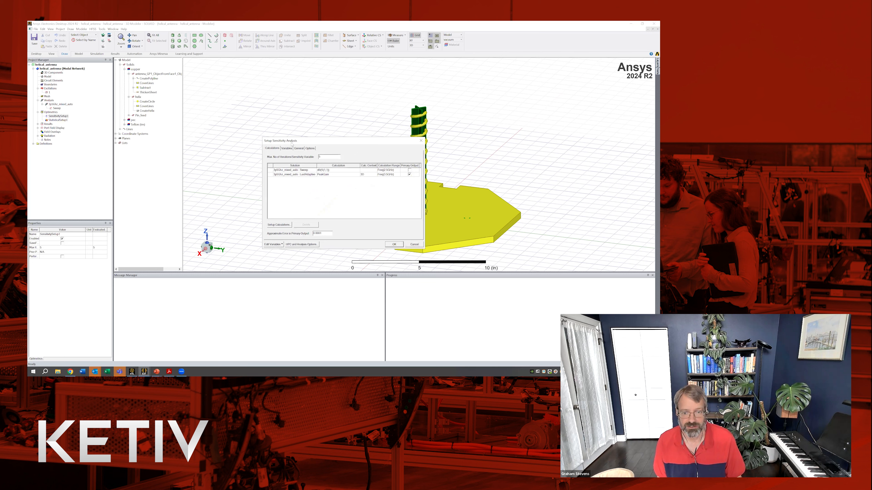
click(286, 149)
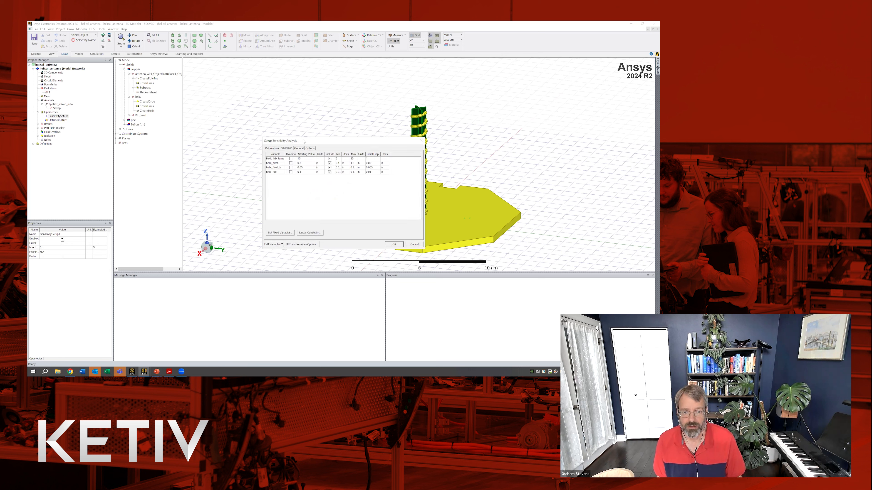
drag(308, 141, 261, 119)
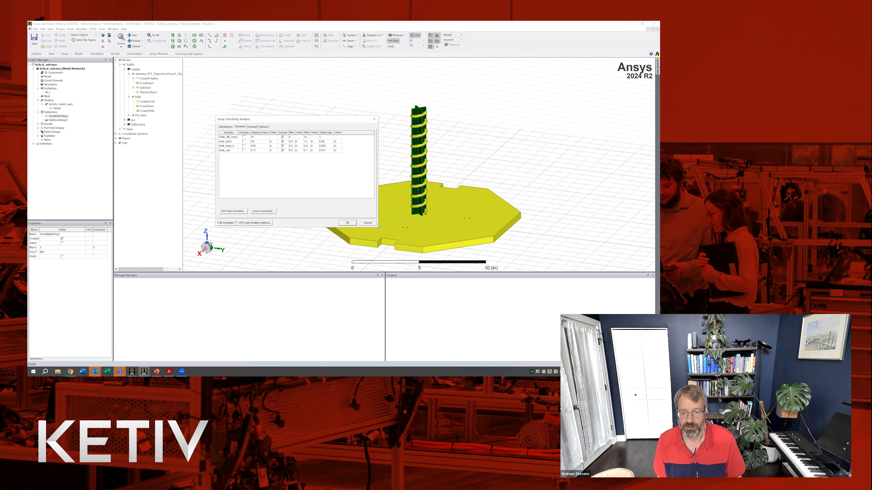
drag(379, 228, 477, 262)
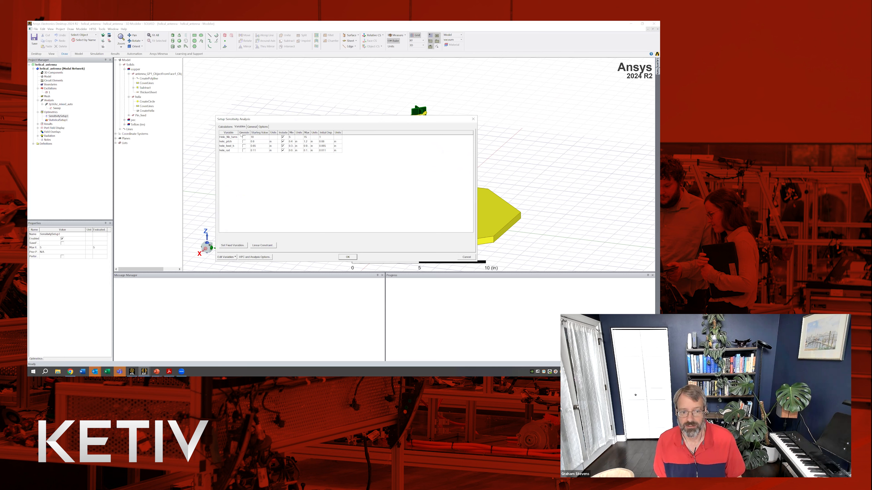
drag(239, 132, 248, 132)
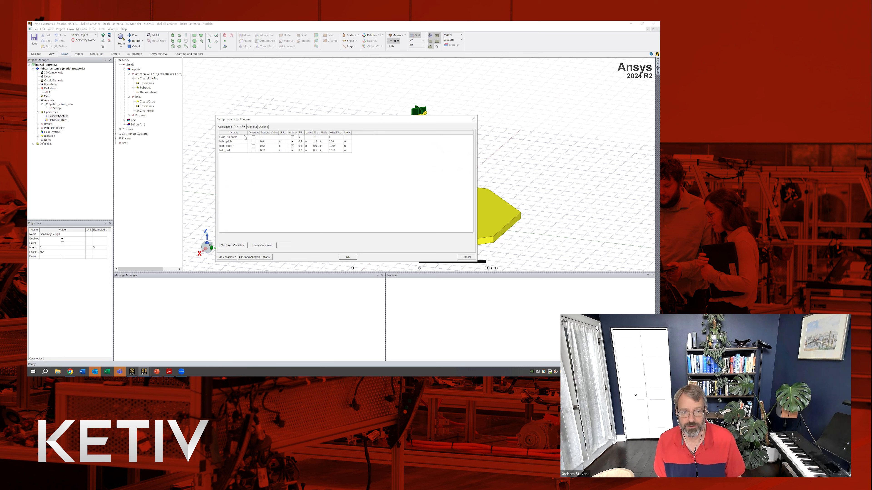
Review the sensitivity setup's calculations, general settings and options, and close it without saving changes
click(228, 127)
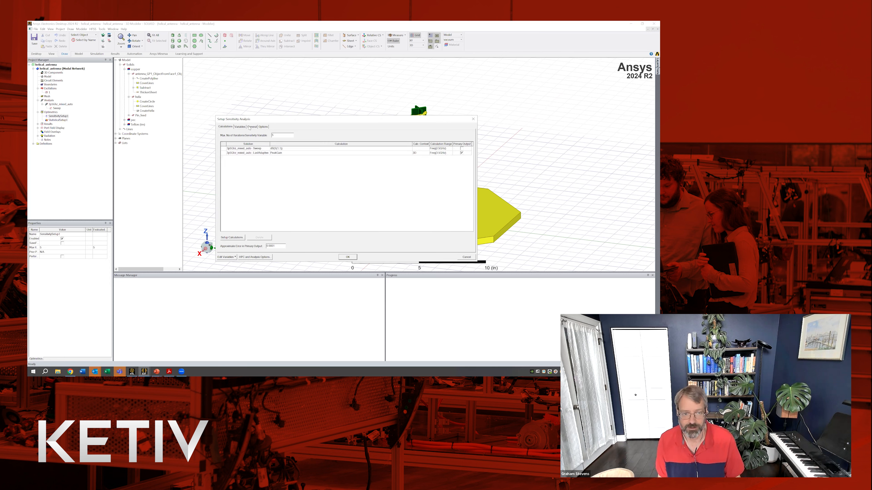
click(240, 126)
click(256, 128)
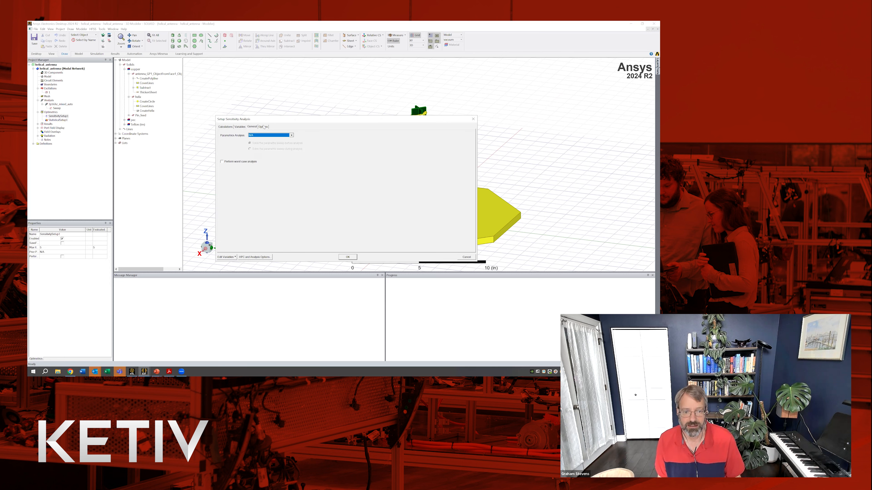
click(264, 128)
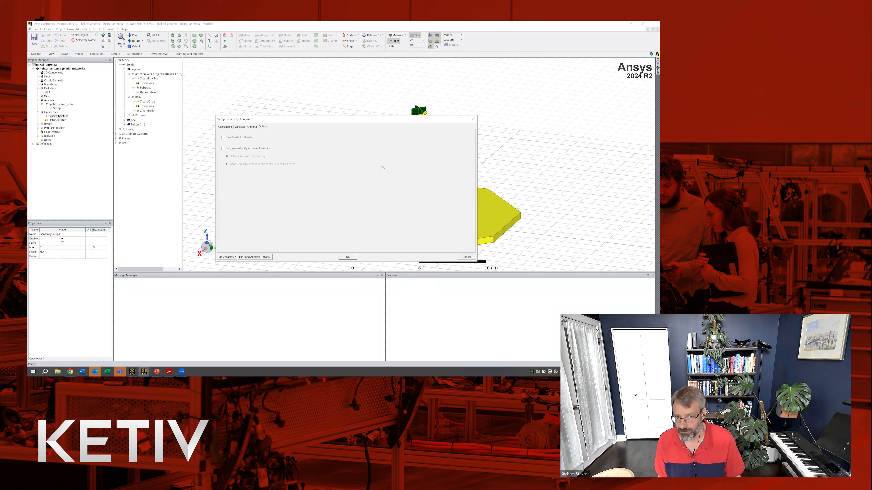
drag(340, 122, 328, 116)
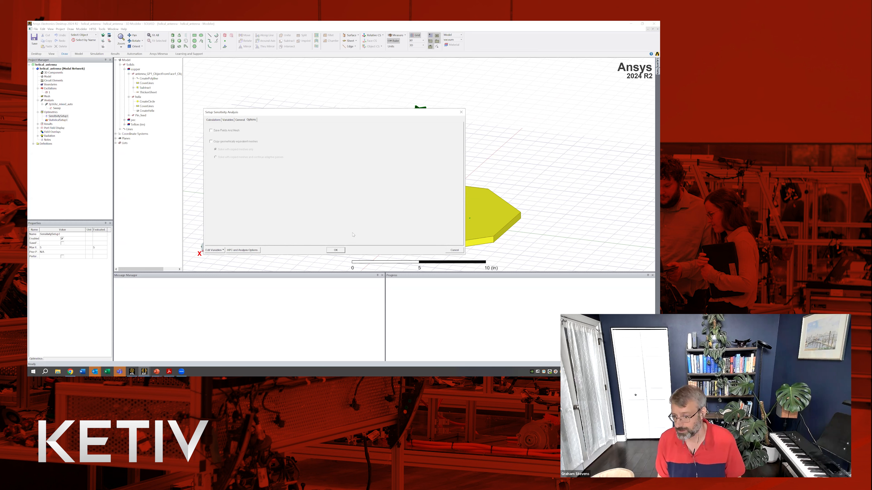
click(454, 251)
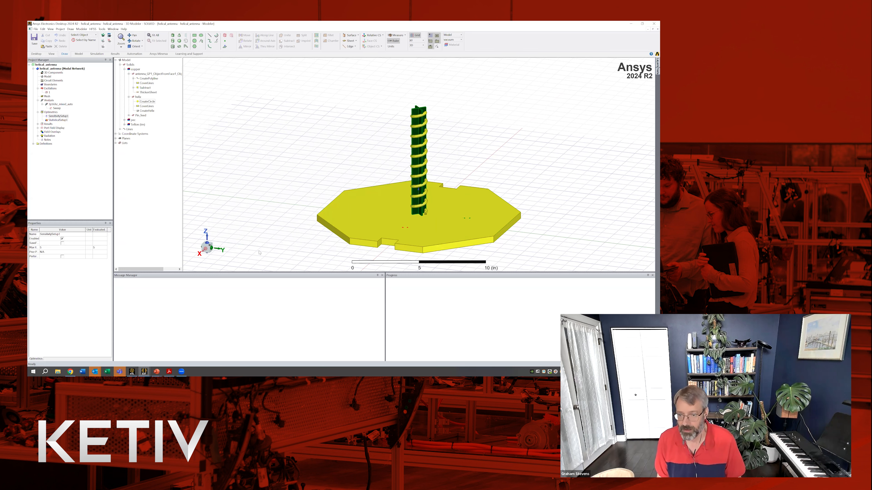
Look over the commands of the existing statistical setup and the statistical analysis type that can be added under Optimetrics
click(58, 117)
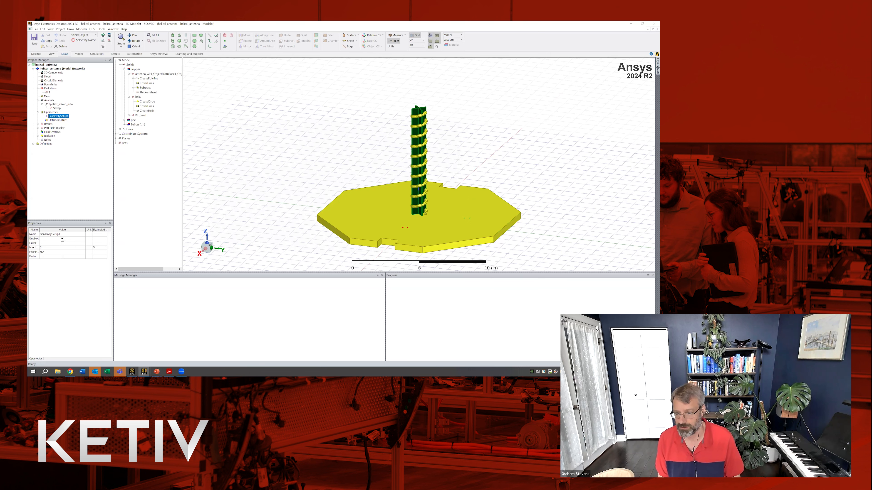
drag(296, 272, 296, 282)
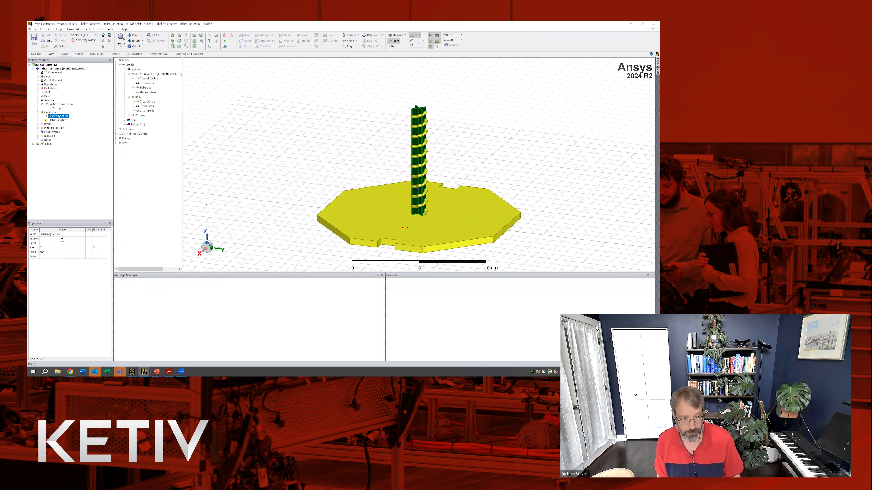
right_click(55, 120)
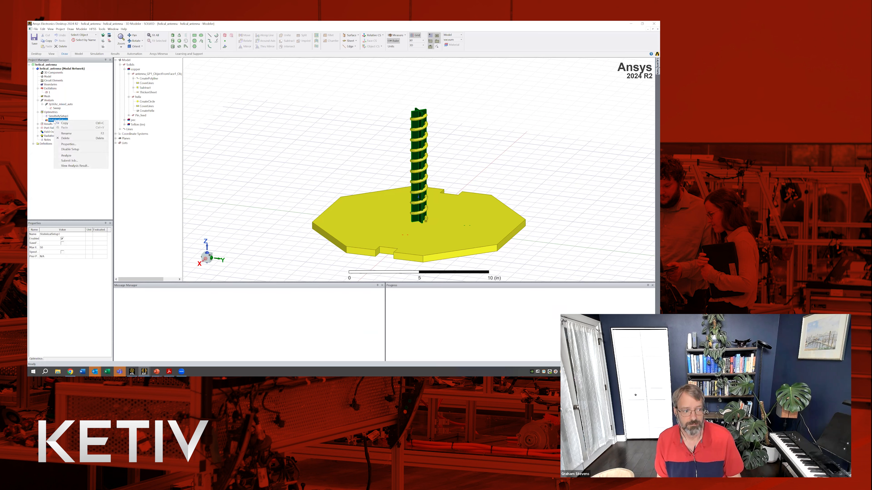
click(216, 162)
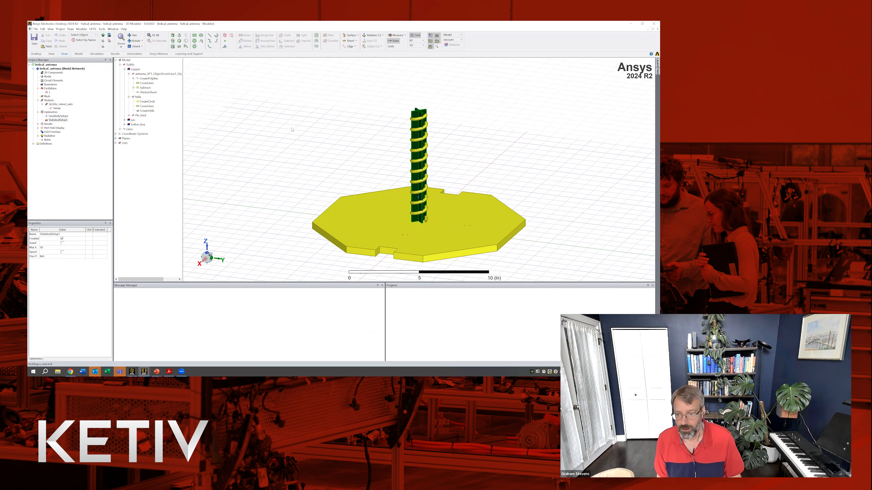
right_click(50, 112)
mouse_move(86, 122)
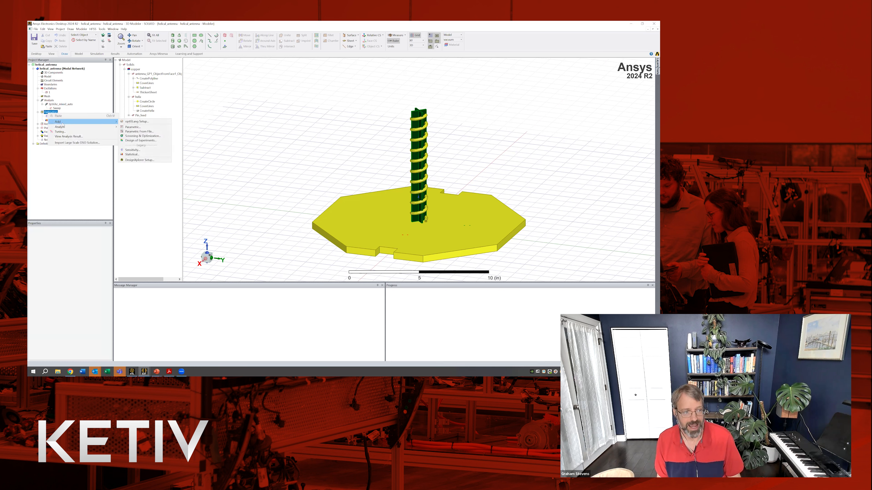
click(132, 154)
Open the existing statistical setup's properties and examine how its S-parameter calculation is defined, leaving the calculation unchanged
right_click(59, 120)
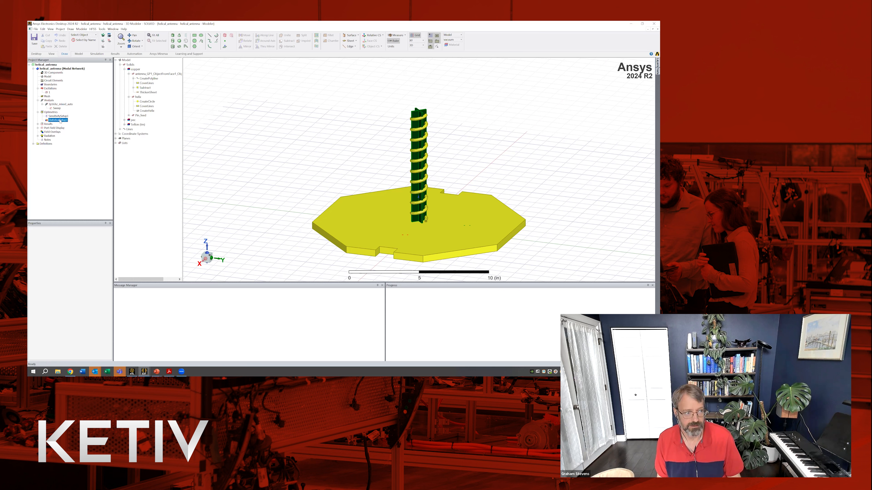
click(73, 144)
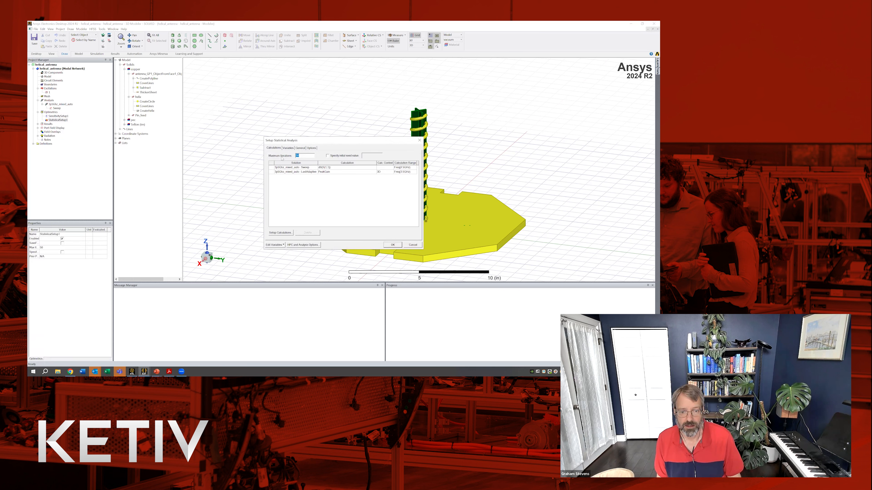
click(278, 233)
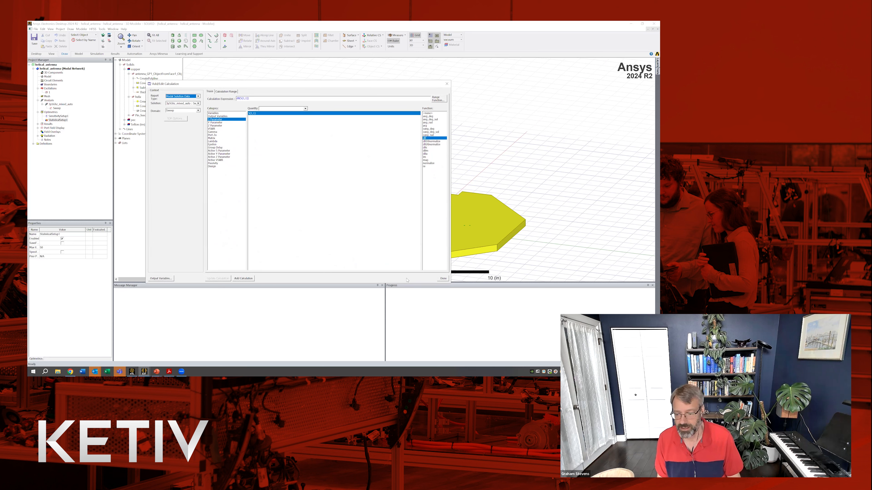
click(443, 279)
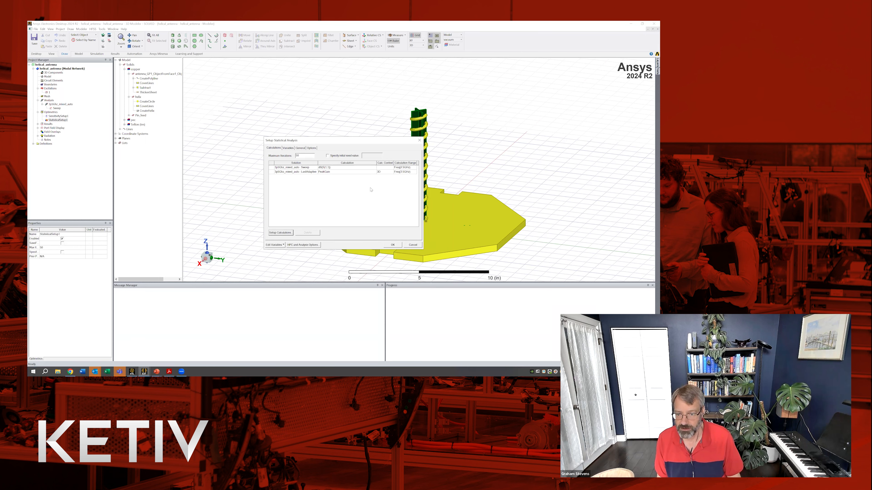
Examine the variables' ranges, available distribution types and distribution criteria in the statistical setup, widening the dialog for readability
click(288, 148)
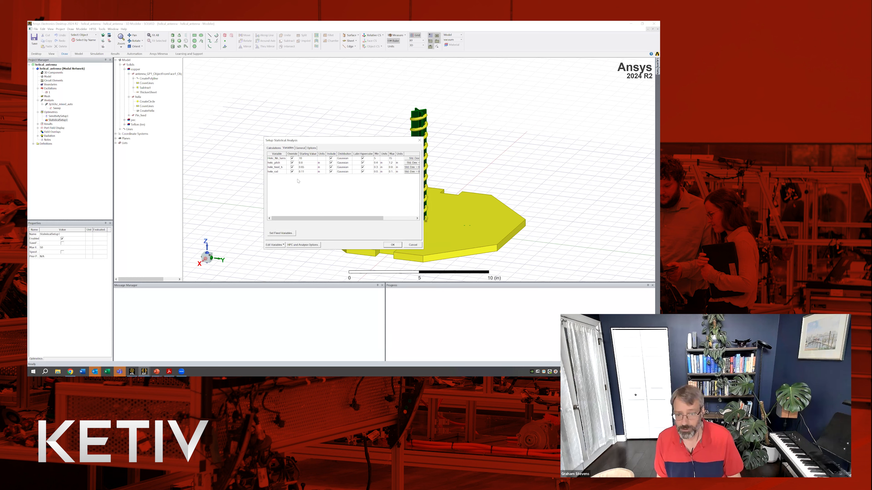
click(352, 158)
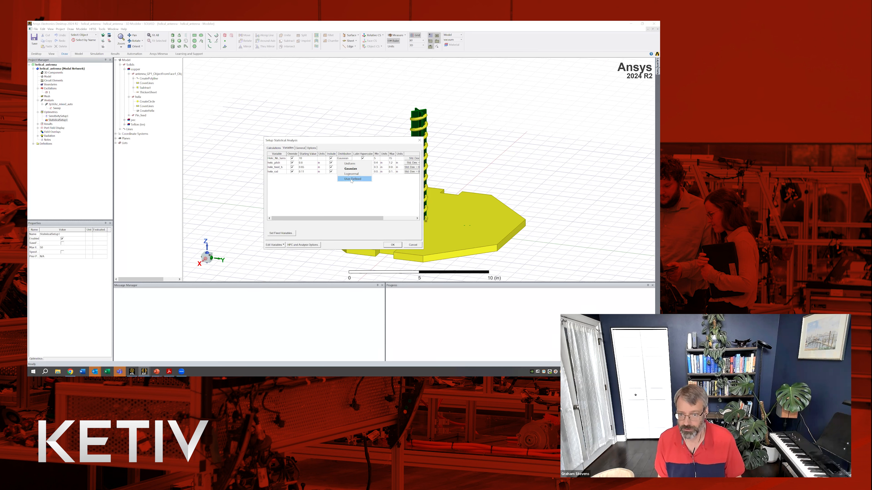
click(354, 202)
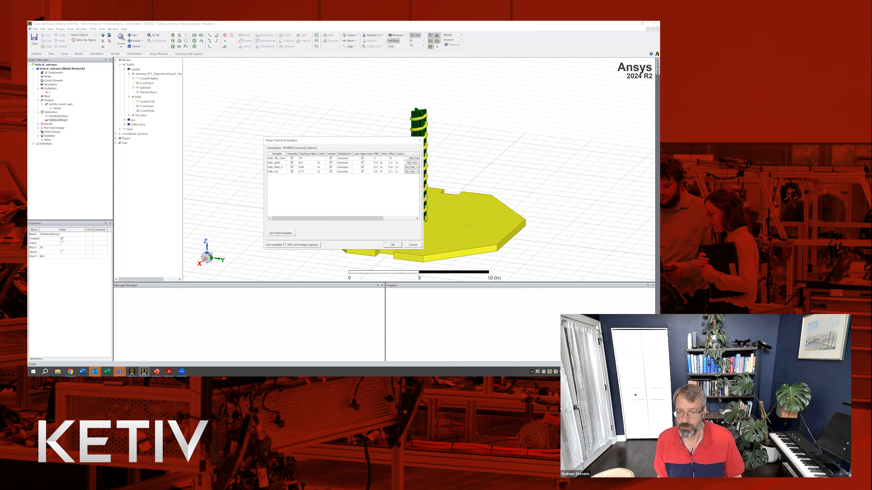
drag(424, 199, 465, 199)
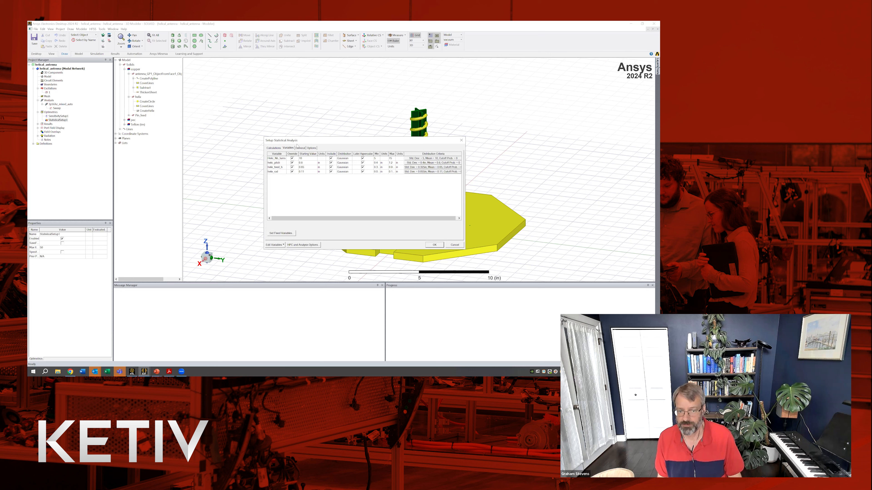
Review the statistical setup's general settings, options and calculations, and close it without saving changes
click(300, 148)
click(313, 149)
click(287, 148)
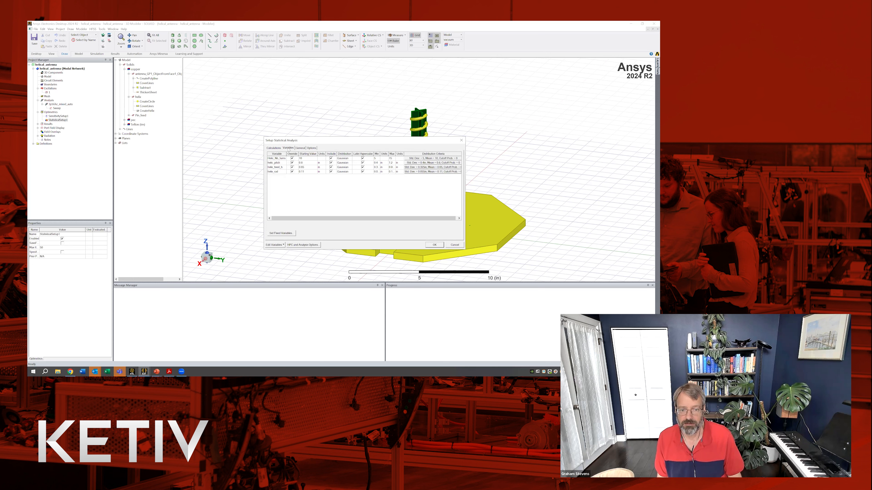
click(277, 148)
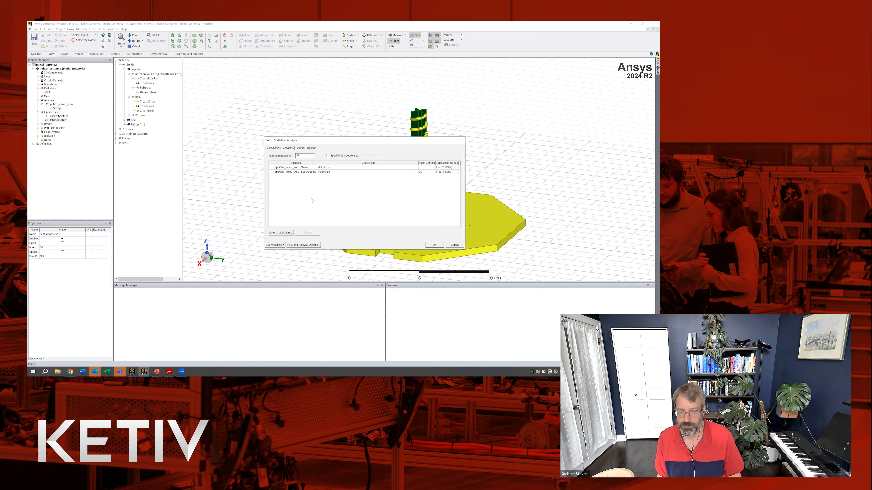
click(455, 245)
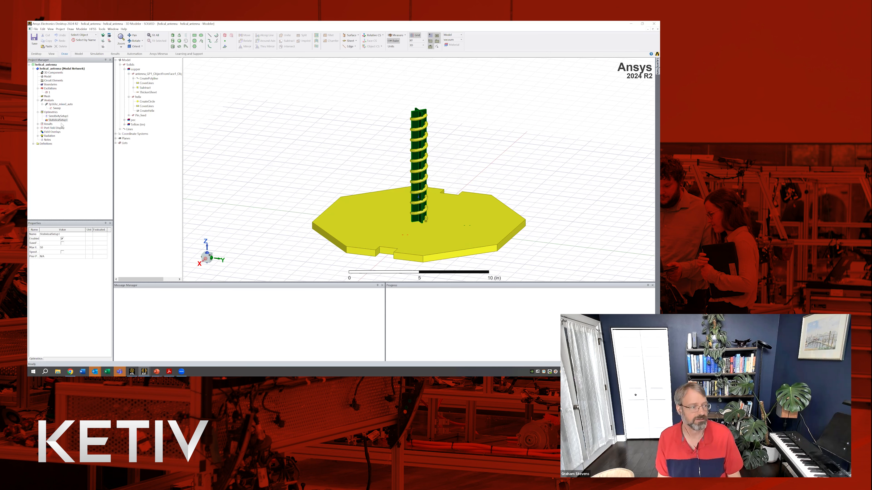
Look at the command for running the statistical setup and at the optiSLang setup type offered under Optimetrics
right_click(59, 116)
right_click(51, 120)
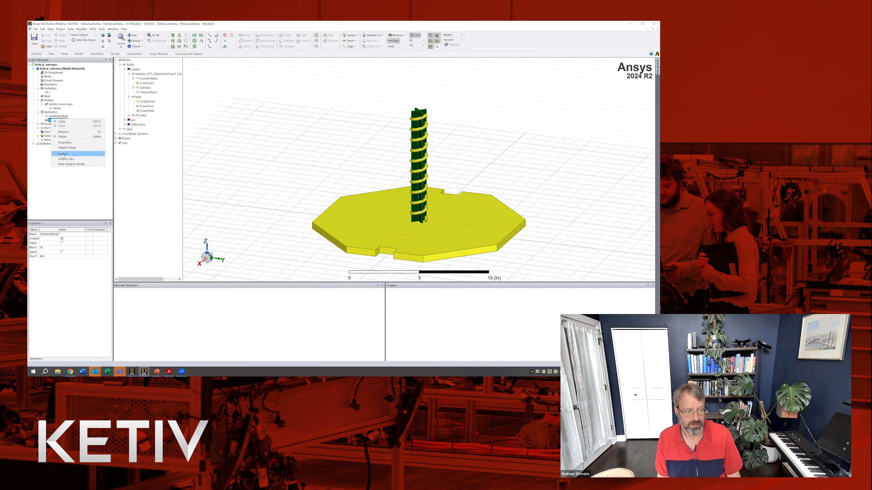
click(133, 181)
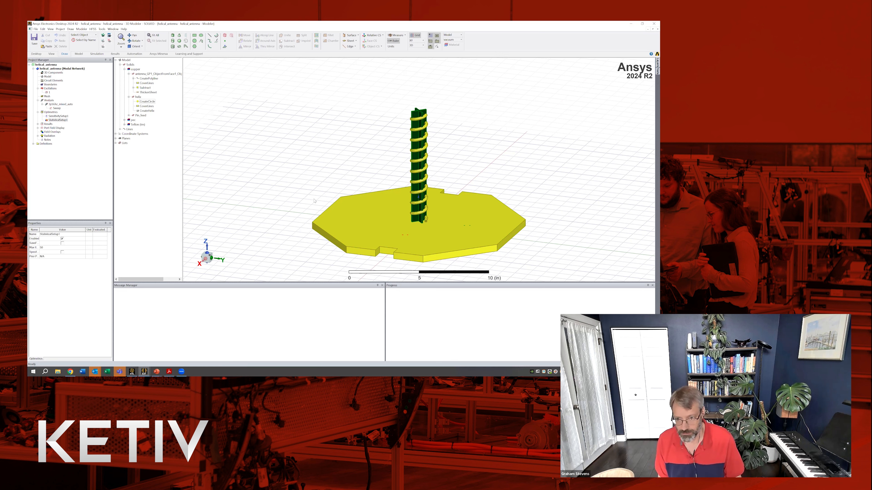
drag(182, 162, 184, 161)
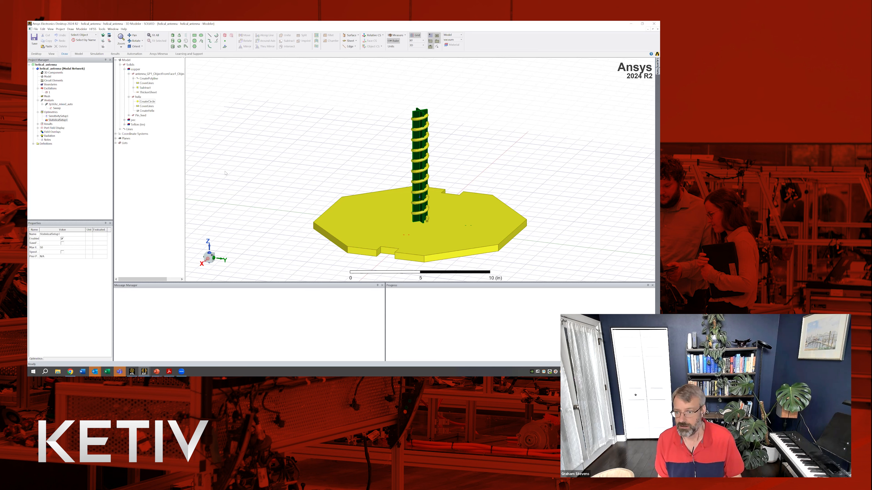
right_click(55, 112)
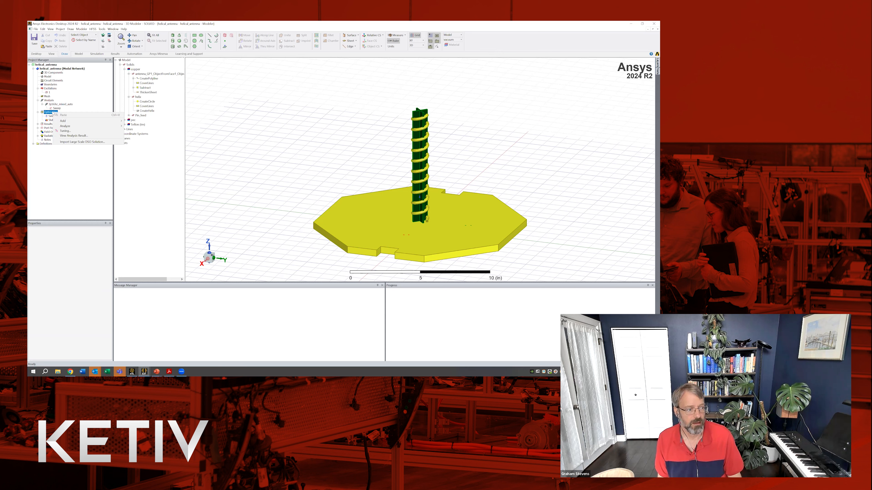
mouse_move(63, 122)
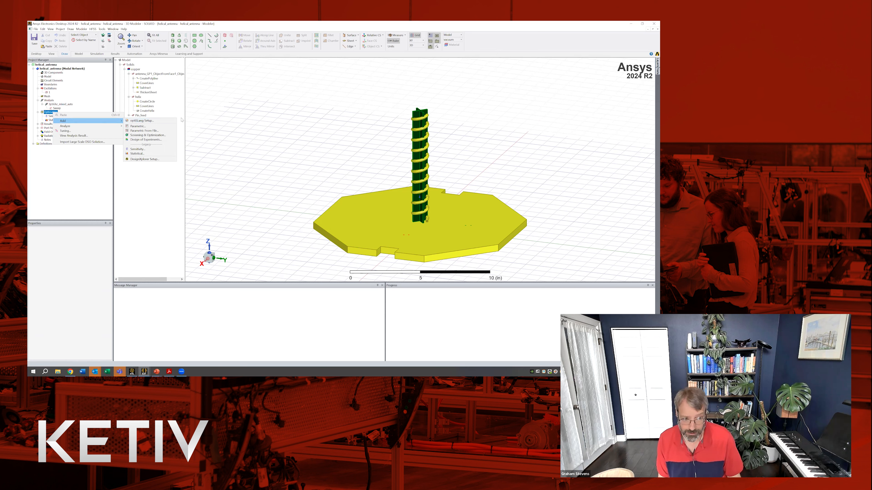
click(170, 176)
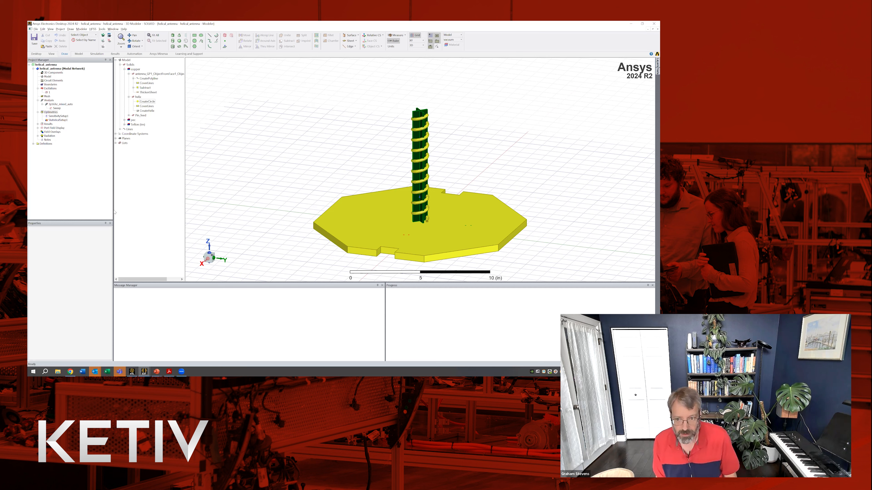
Switch to the helical_ant_forOpt project in optiSLang and maximize its window
key(alt+Tab)
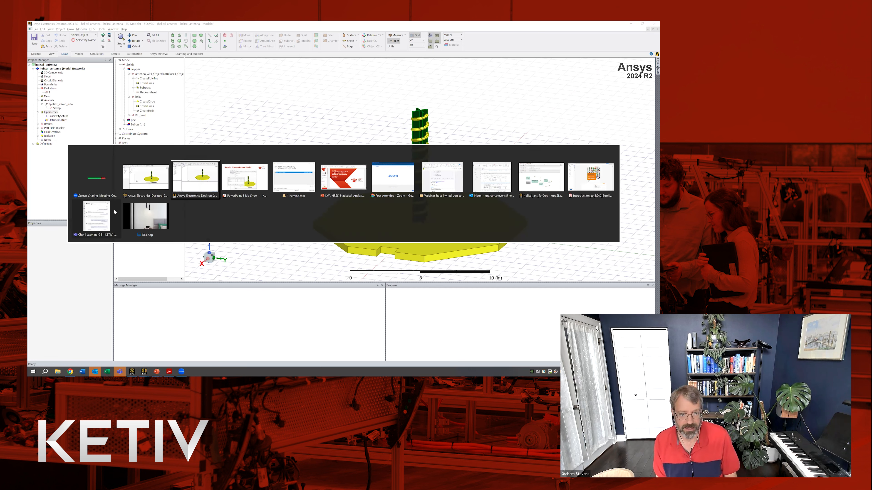
key(alt+Tab)
key(alt+Tab)
key(alt+Tab)
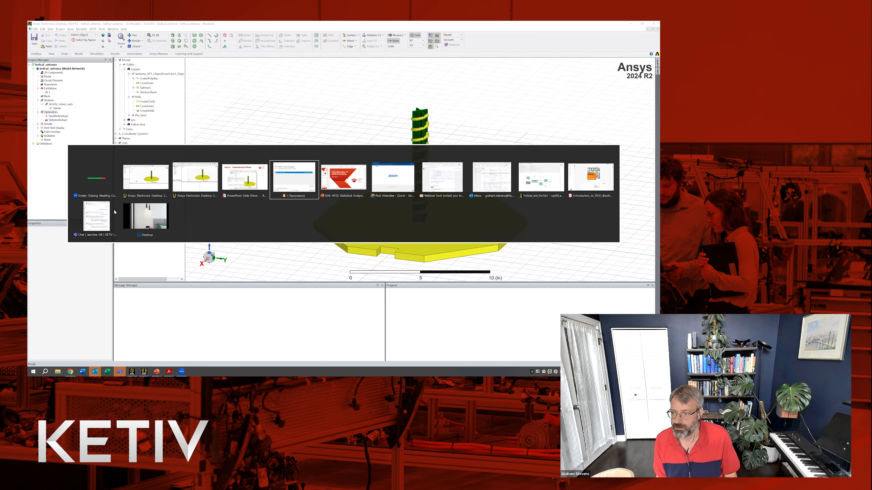
key(alt+Tab)
key(alt+Tab)
key(alt+Tab)
key(alt+Tab)
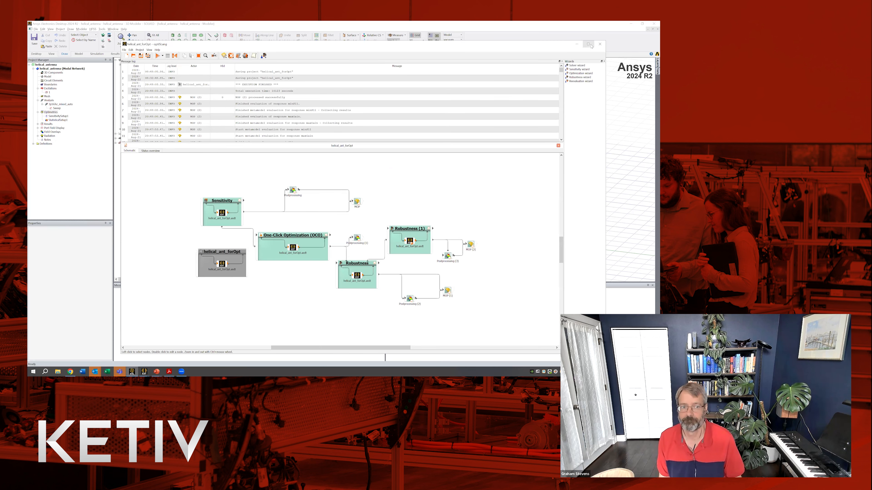
click(589, 44)
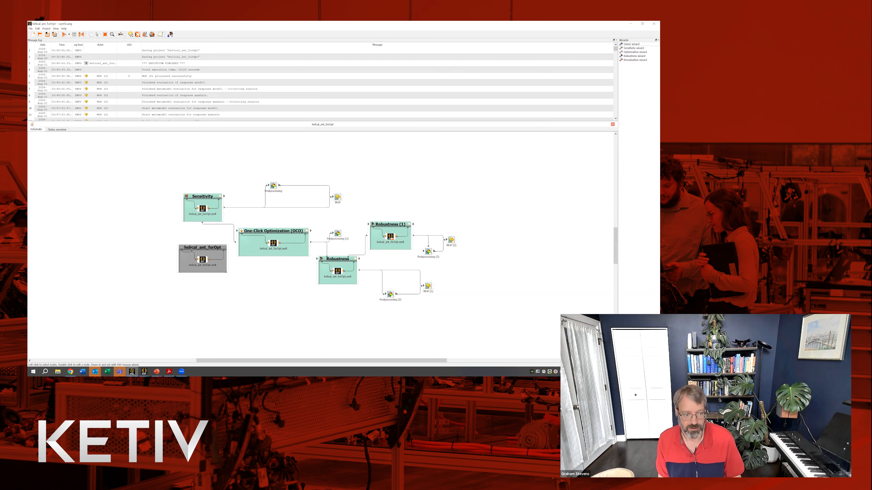
Open the settings of the helical_ant_forOpt parametric system for editing and enlarge the dialog to show its parameters
right_click(202, 261)
click(216, 263)
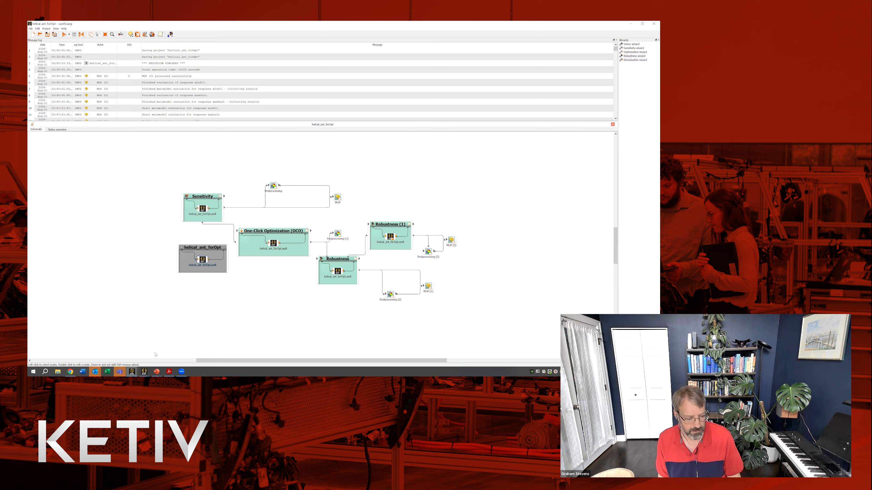
right_click(200, 247)
click(209, 249)
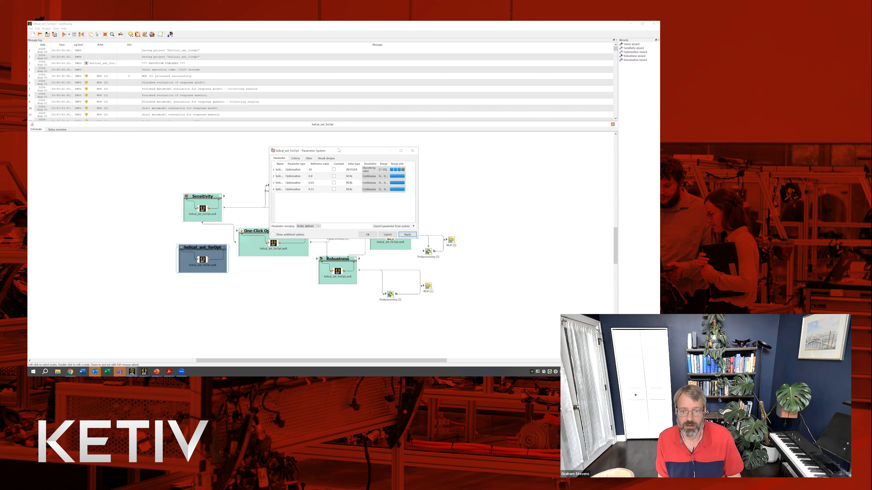
drag(338, 150, 299, 93)
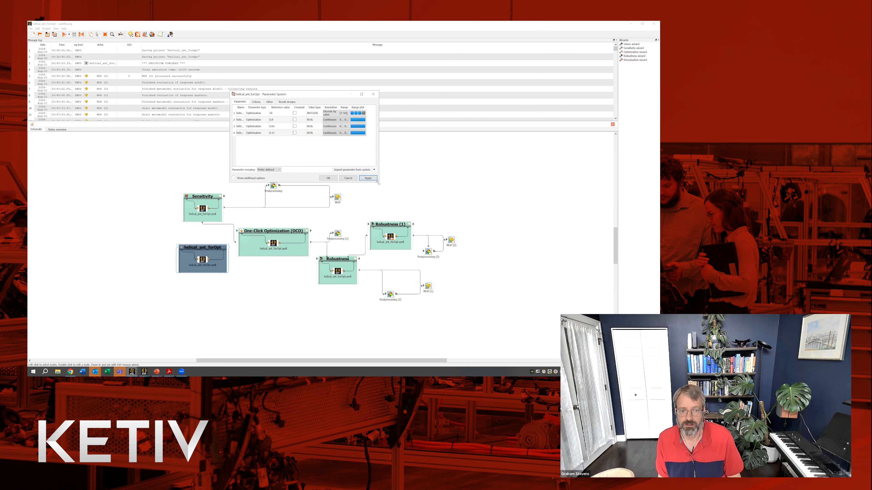
drag(377, 183, 534, 254)
Review the parametric system's parameters, criteria with responses, and result designs
click(256, 102)
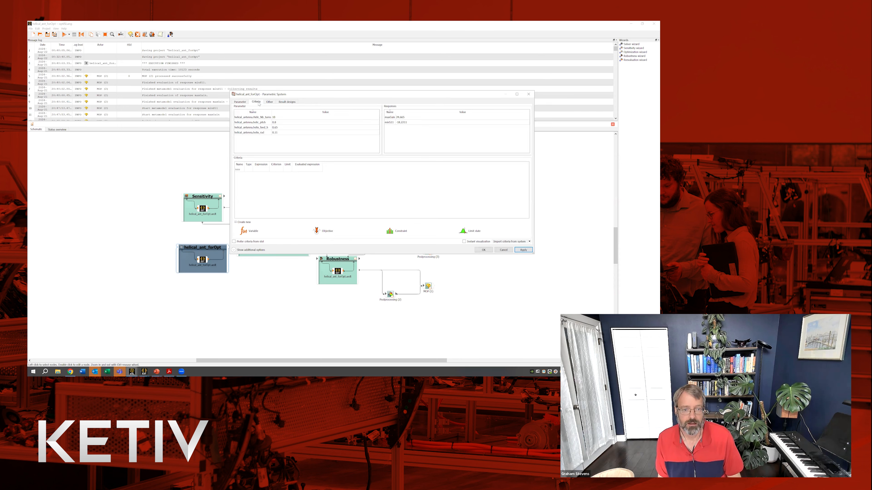
click(245, 103)
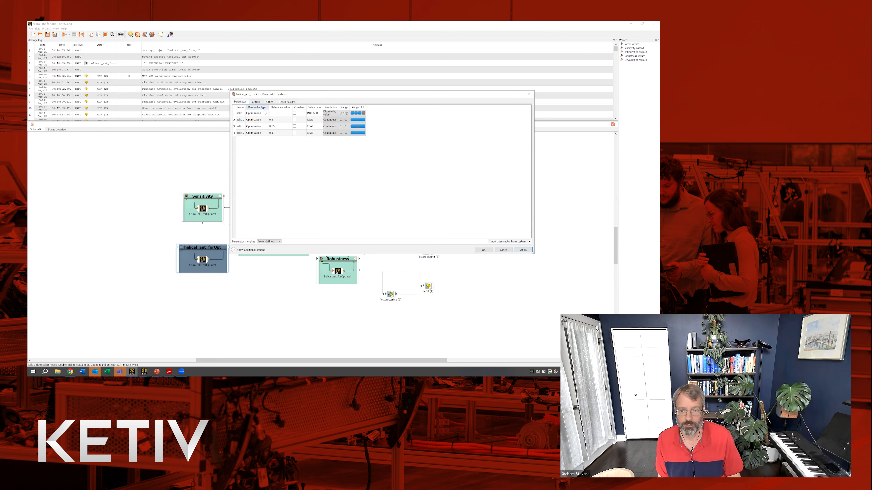
click(255, 103)
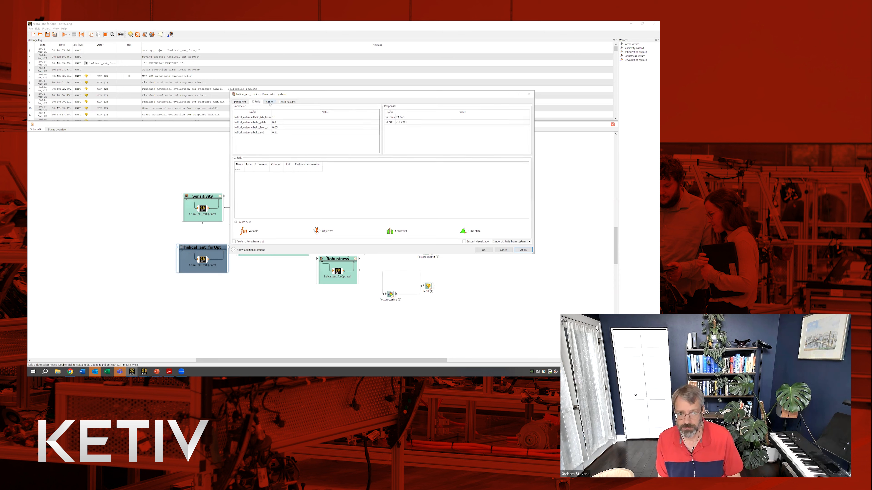
drag(275, 96, 268, 104)
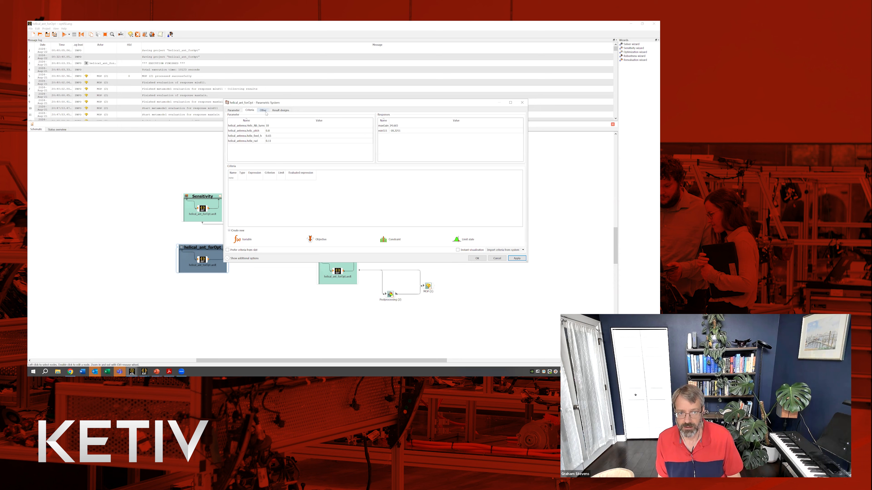
click(264, 111)
click(279, 110)
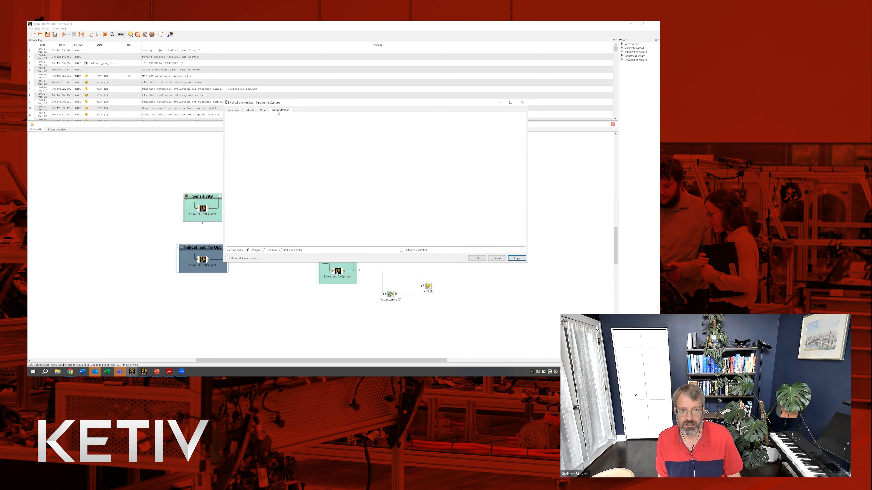
Expand the evaluation and postprocessing settings among the parametric system's other settings to examine them
click(263, 110)
click(228, 136)
click(228, 130)
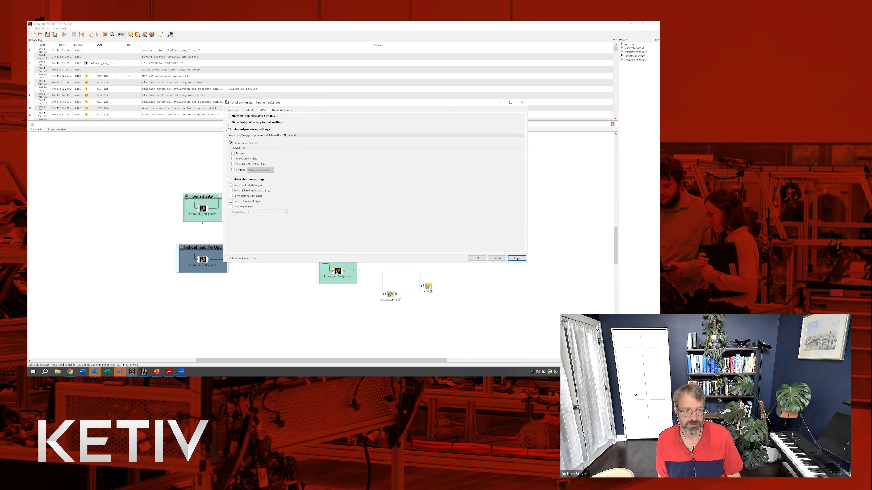
Examine the parametric system's design directory format and working directory settings, then close its dialog without applying changes
click(228, 123)
click(229, 116)
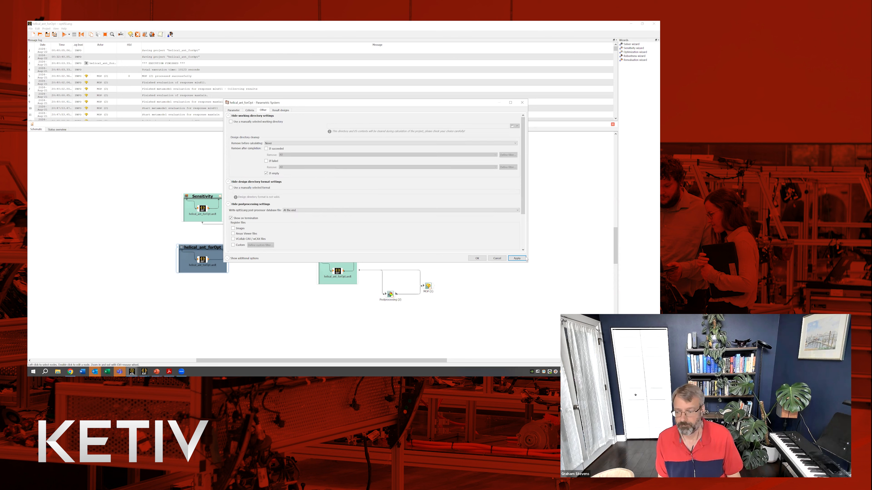
click(497, 258)
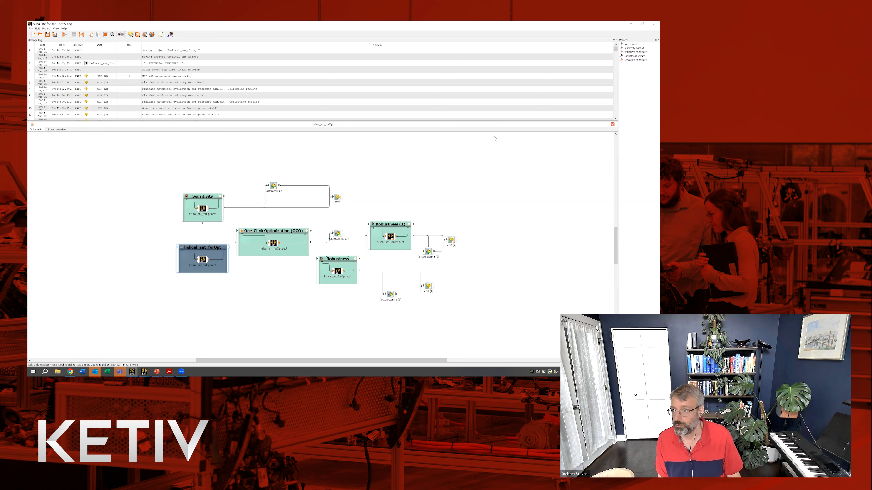
Open the settings of the helical_ant_forOpt.aedt solver node, enlarge the dialog, and inspect the project path and helical_antenna outputs
right_click(204, 260)
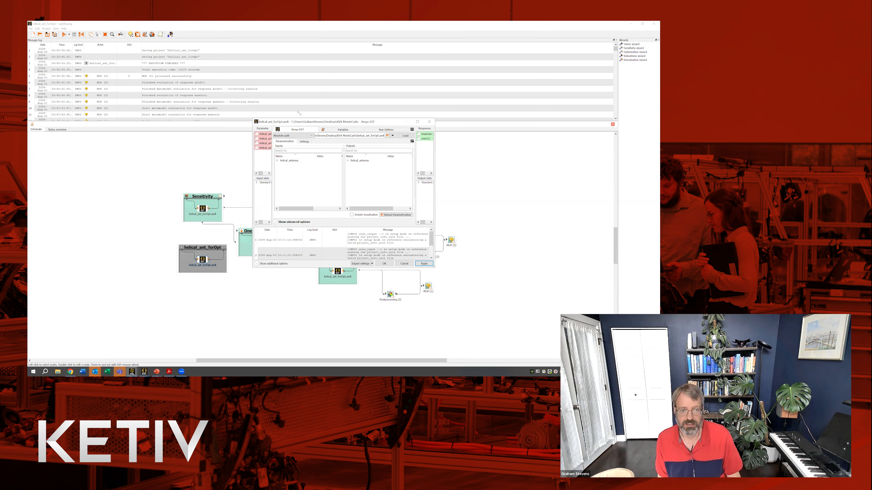
drag(302, 125, 245, 84)
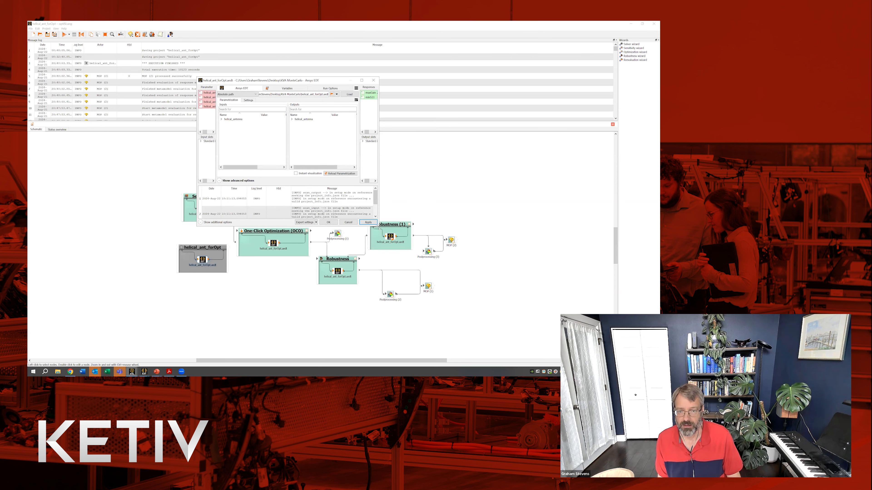
drag(378, 227, 517, 267)
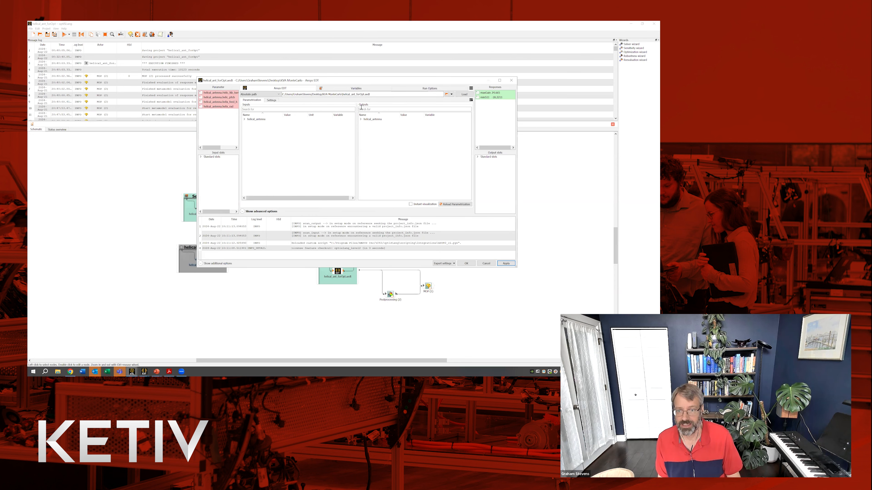
drag(369, 94, 280, 95)
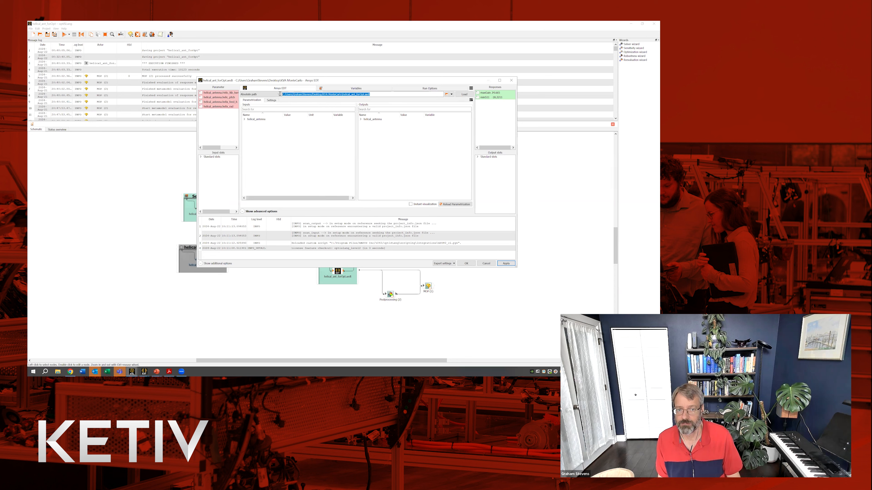
click(360, 119)
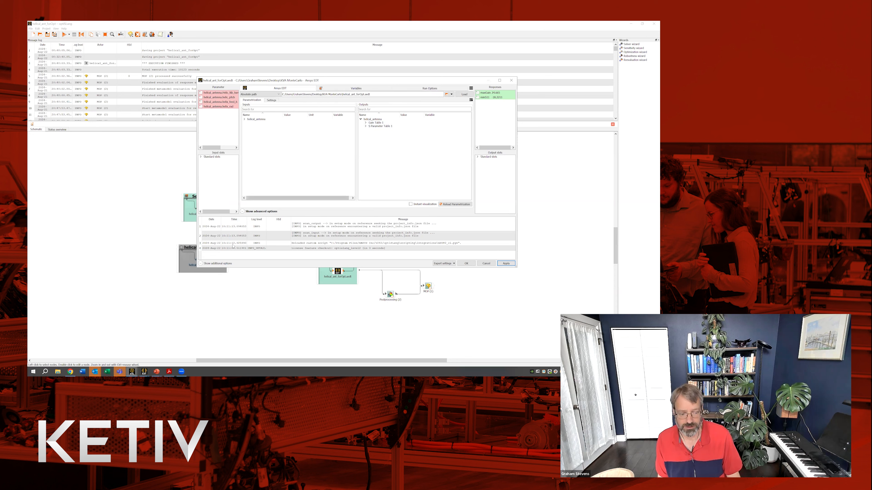
Switch to the helical_ant_forOpt project in Ansys Electronics Desktop and check the properties of its frequency sweep
click(143, 371)
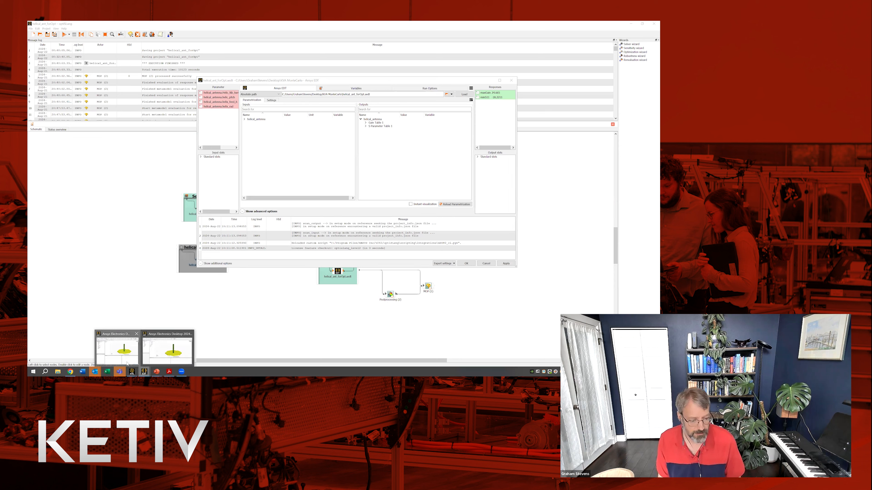
click(127, 363)
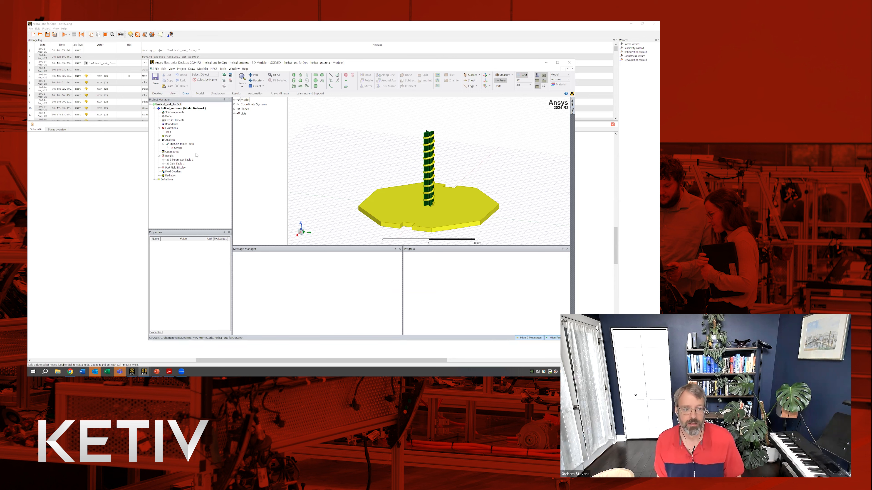
right_click(176, 148)
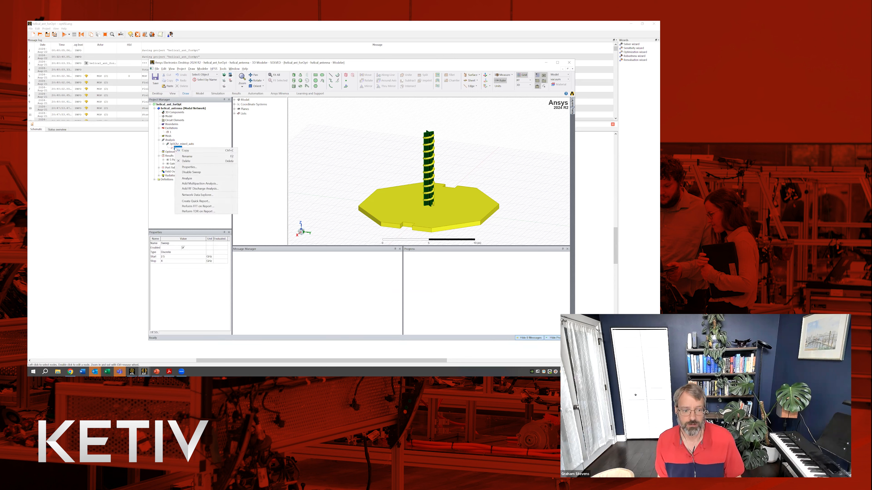
click(190, 167)
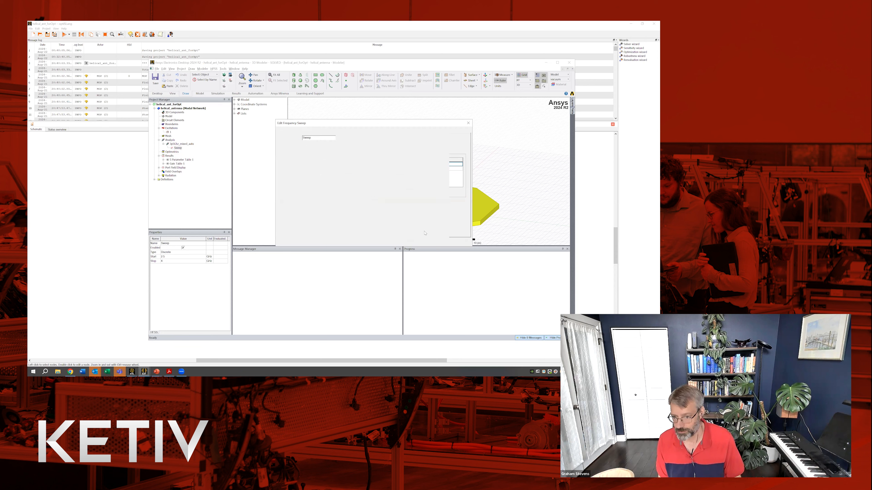
click(422, 242)
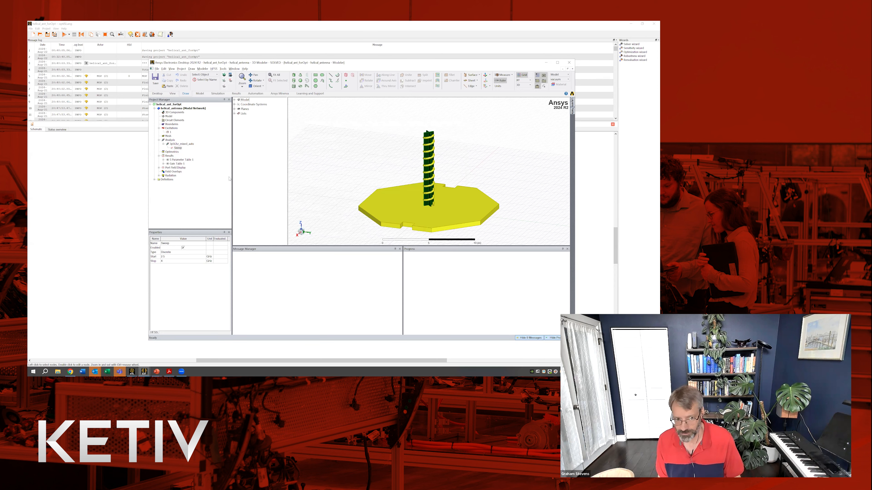
right_click(178, 148)
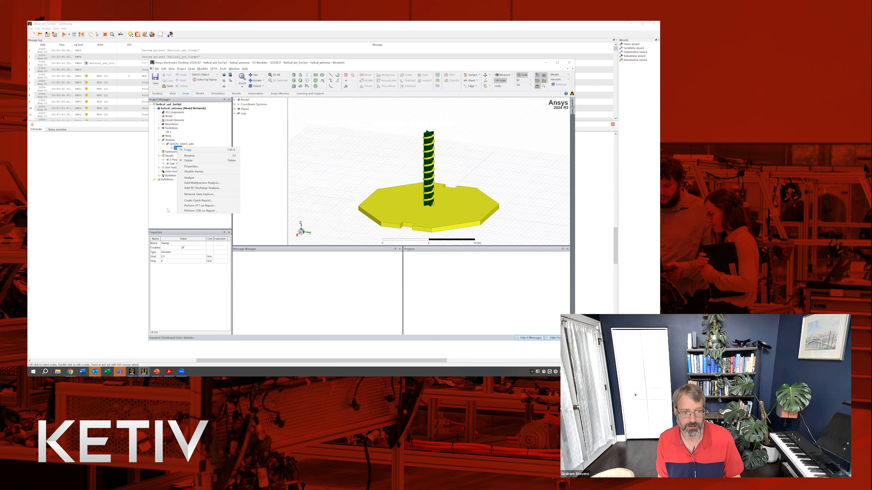
click(174, 204)
Review the driven solution setup's general, mesh/solution, adaptive and advanced options, closing it without changes
right_click(177, 144)
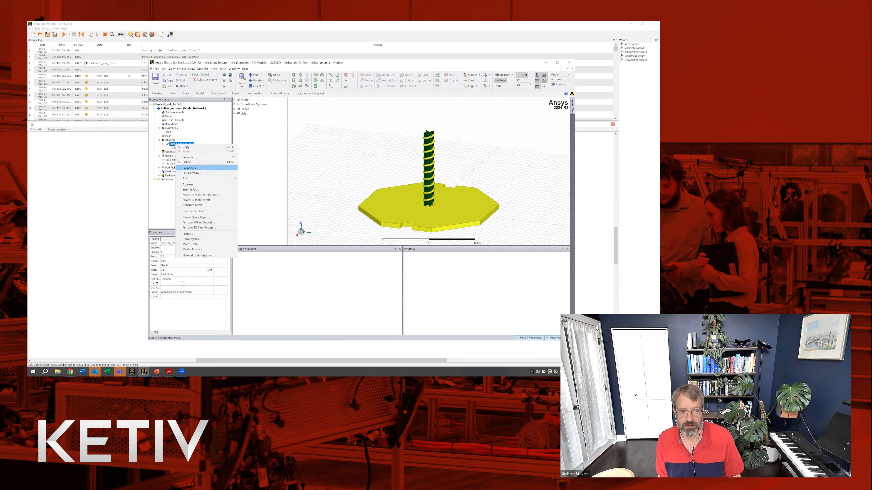
click(190, 168)
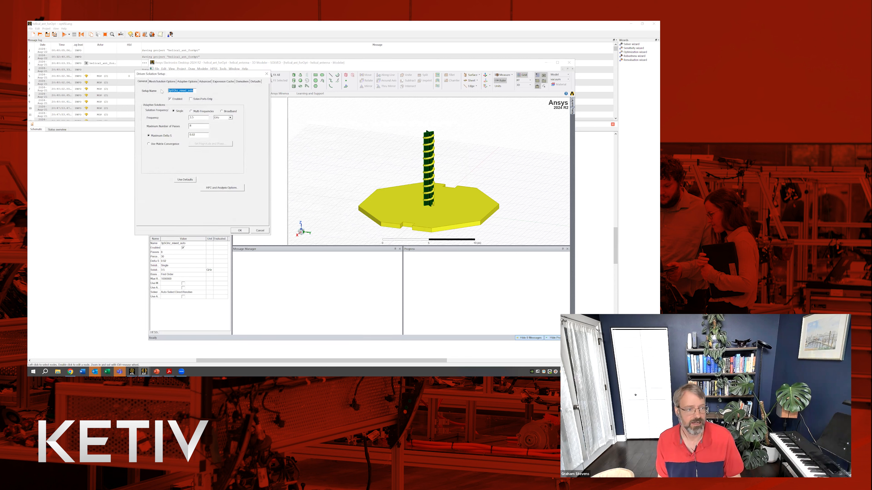
click(163, 81)
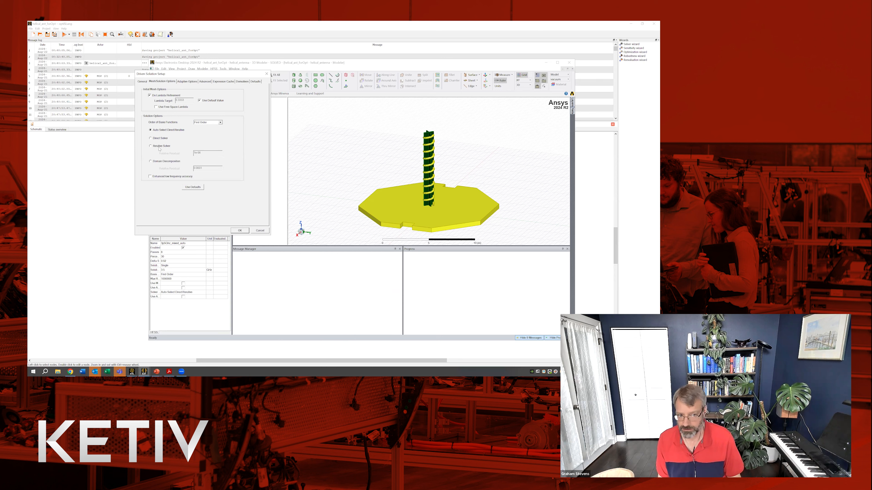
click(184, 83)
click(205, 81)
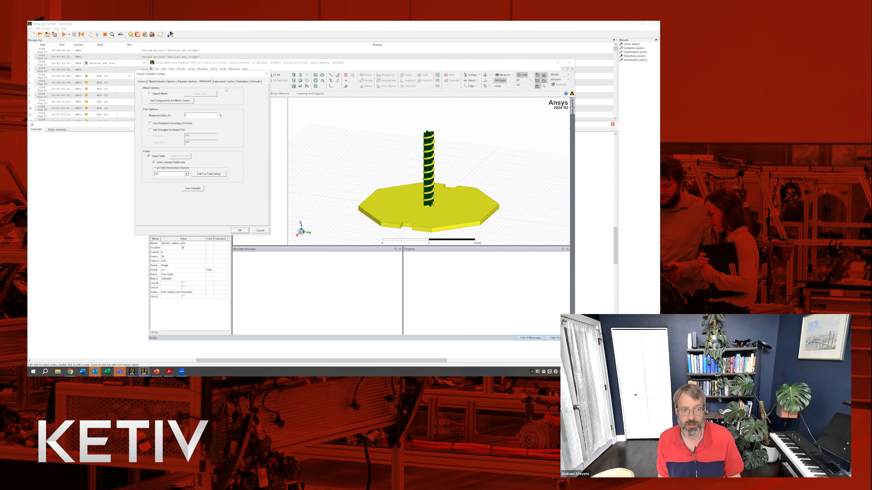
click(150, 82)
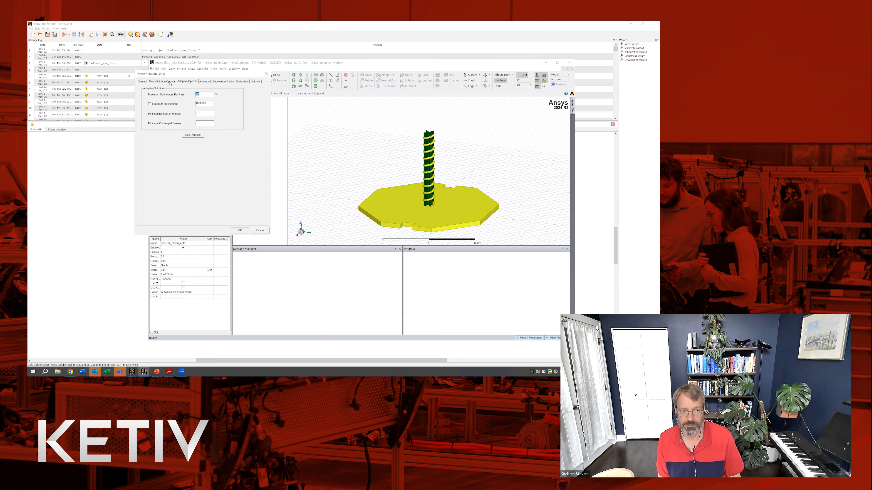
click(142, 82)
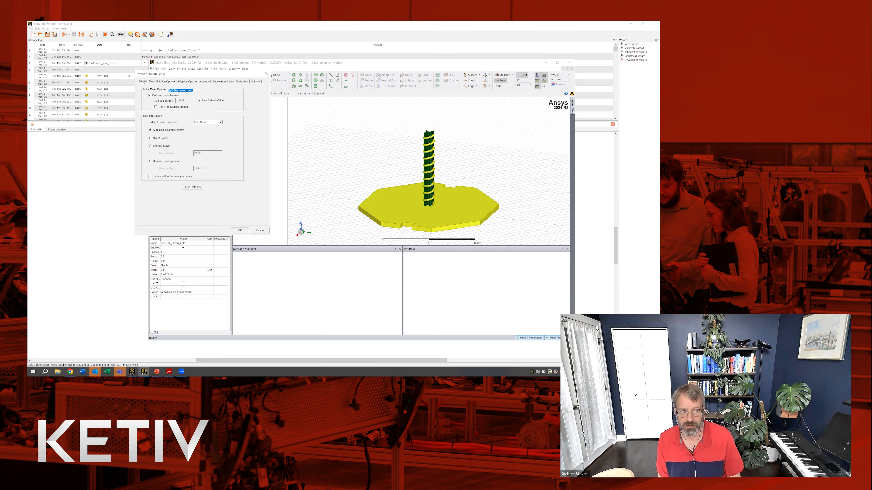
click(260, 231)
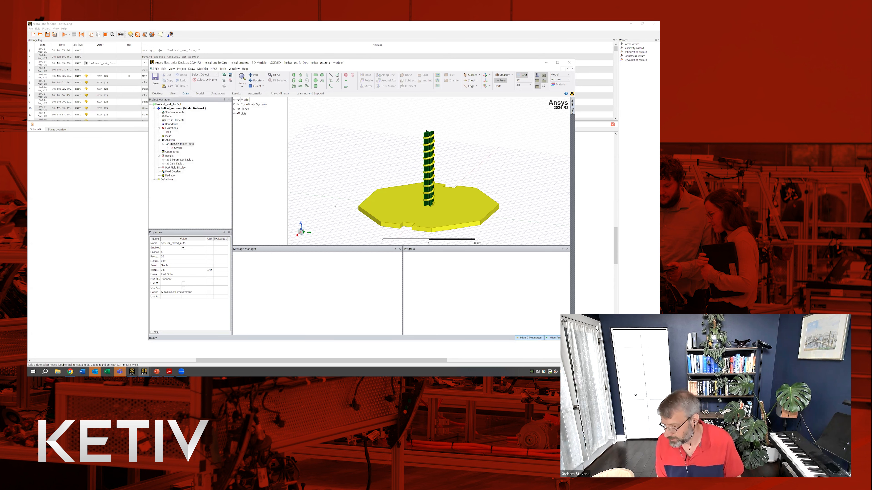
Enlarge the 3D model view and examine the setup types that can be added under Optimetrics
drag(372, 246, 371, 271)
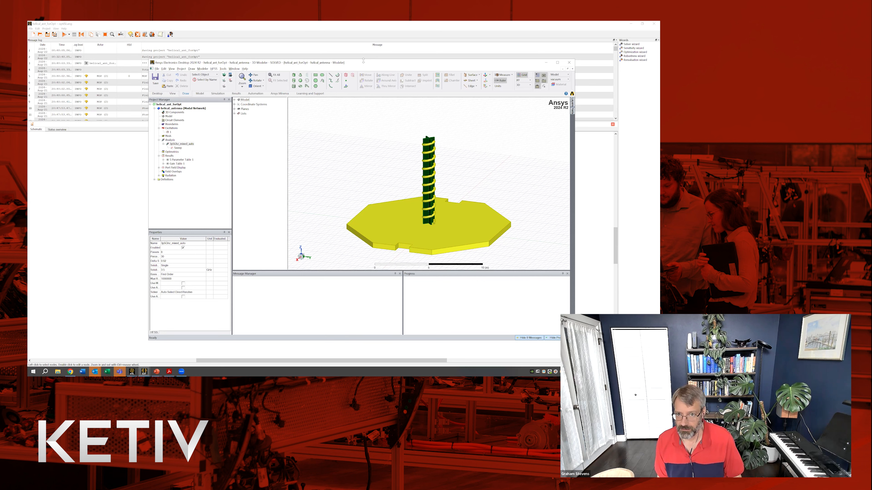
drag(357, 62, 361, 58)
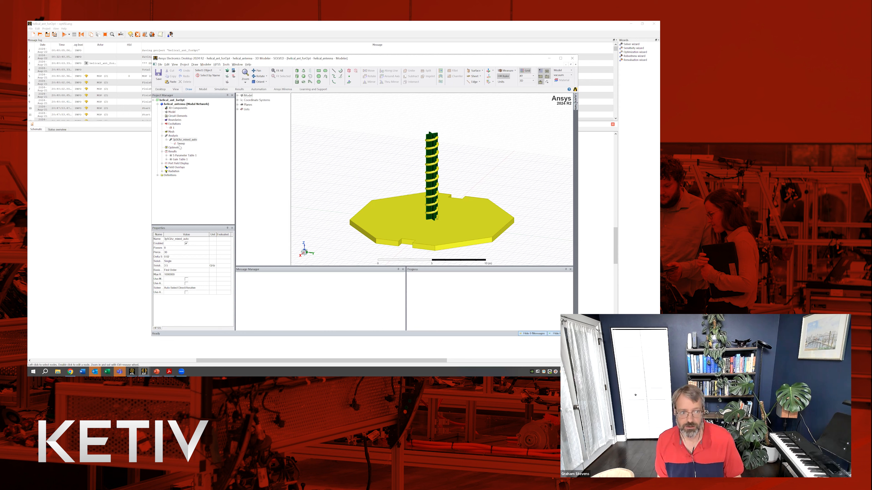
right_click(176, 147)
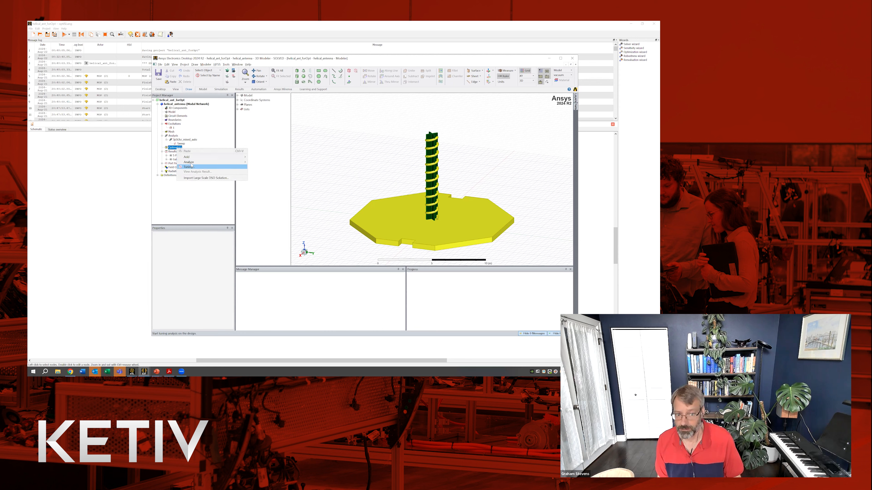
mouse_move(191, 159)
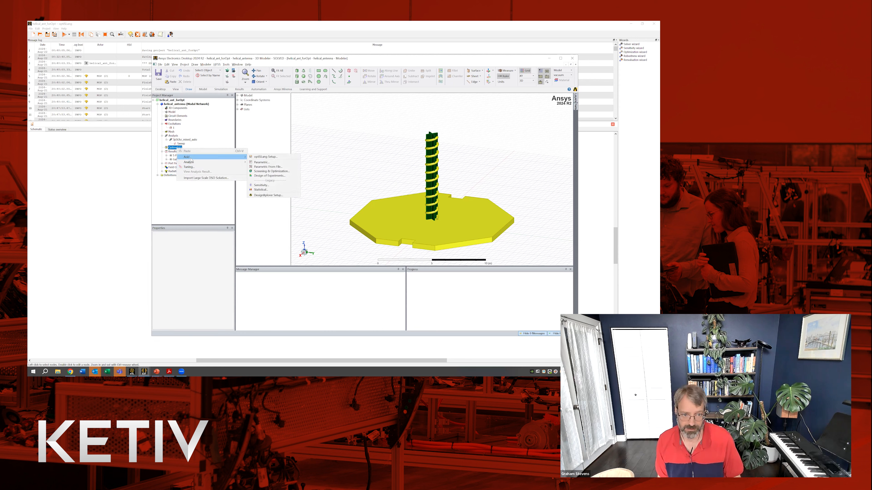
click(187, 206)
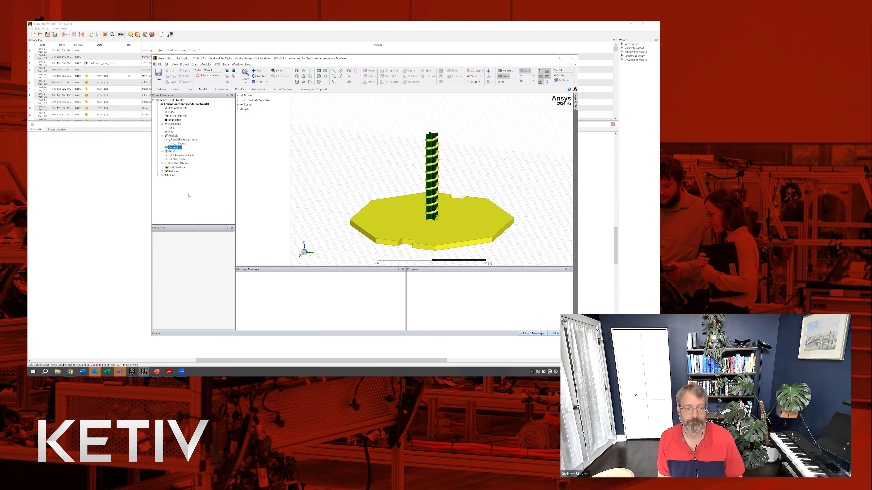
Examine the modal solution data report types available for the antenna's results, including the data table
click(173, 152)
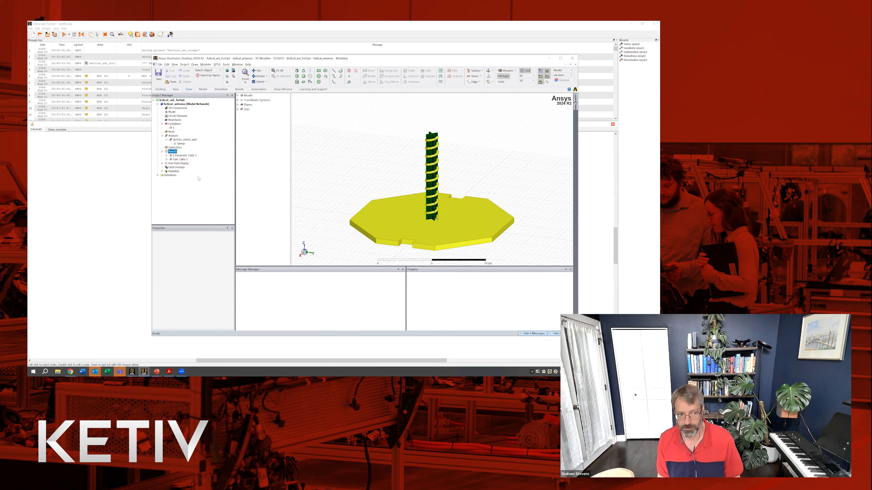
right_click(173, 152)
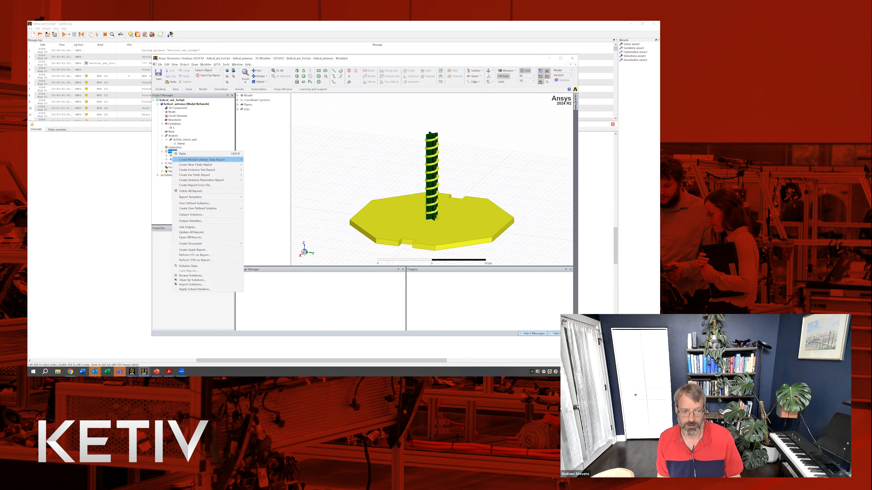
mouse_move(207, 161)
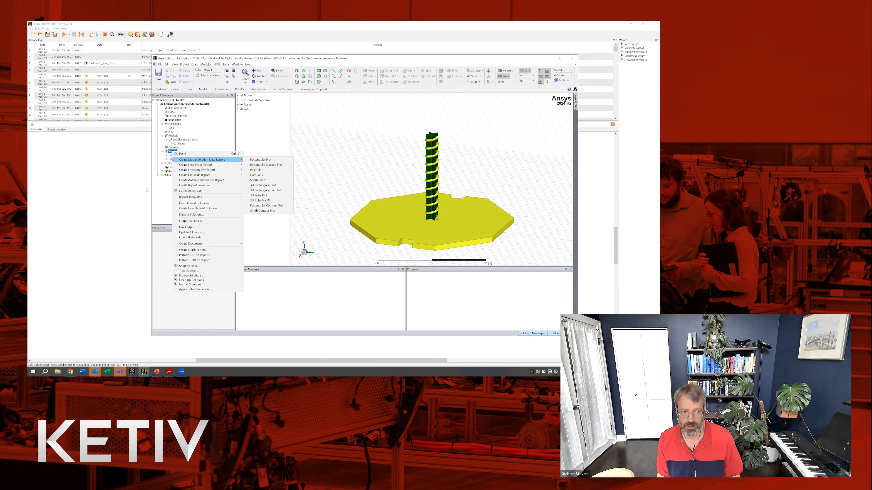
click(159, 196)
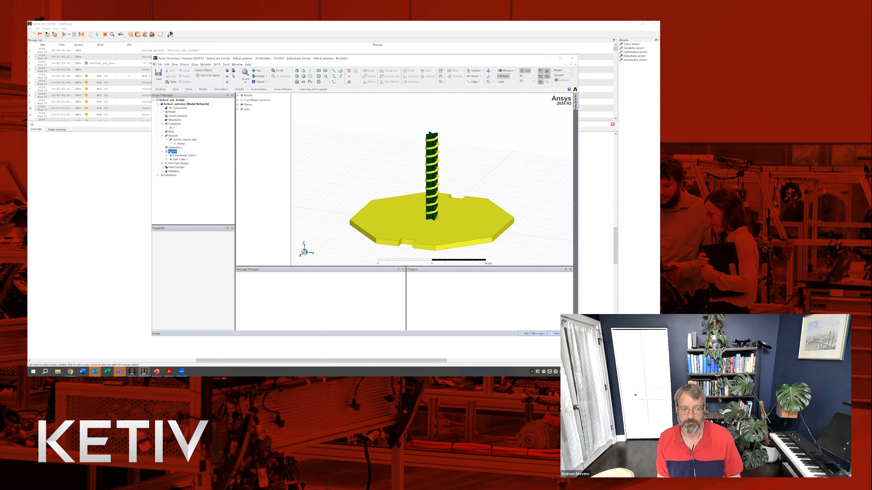
right_click(172, 152)
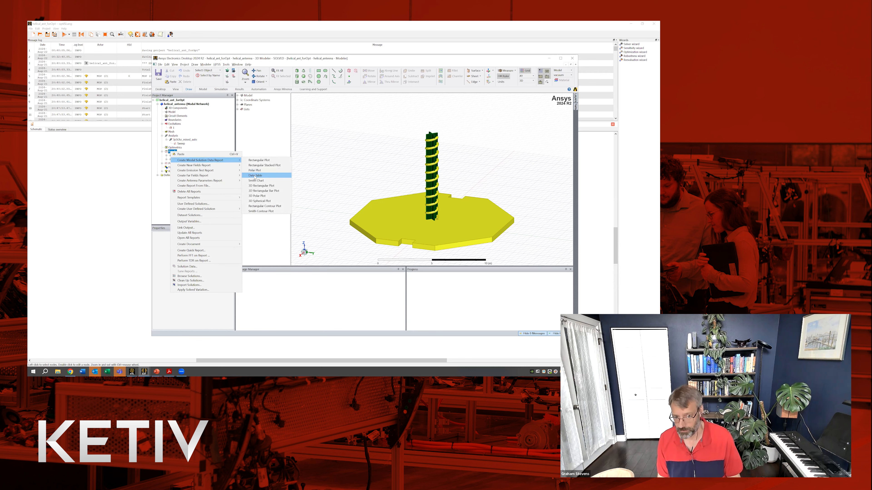
click(167, 185)
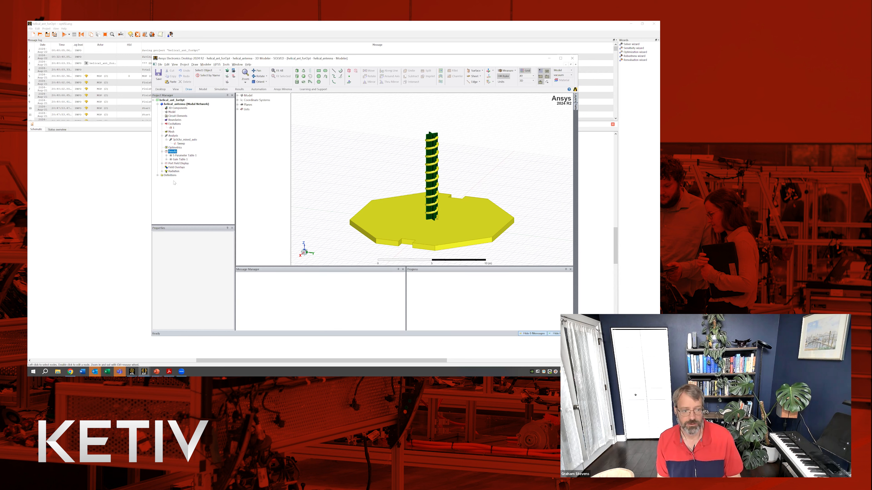
Expand the S-parameter and gain tables in the results to inspect their traces, and check the actions available for the S-parameter table
click(166, 156)
click(181, 159)
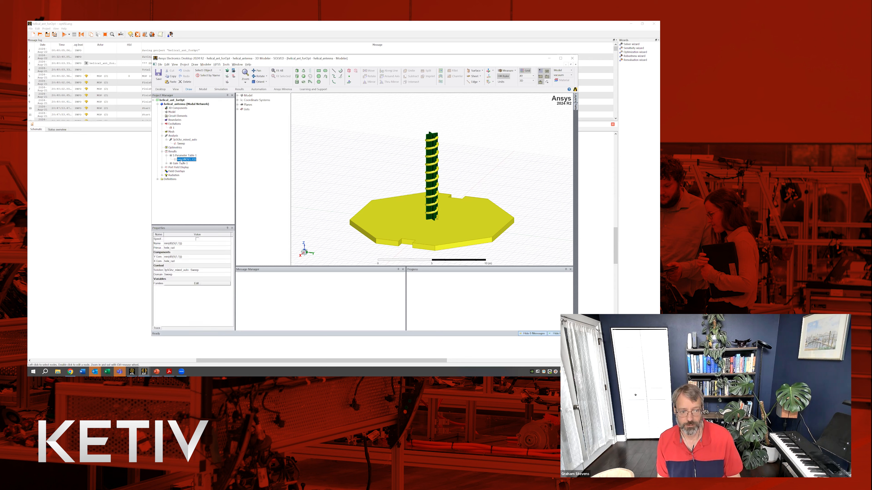
click(166, 163)
click(180, 163)
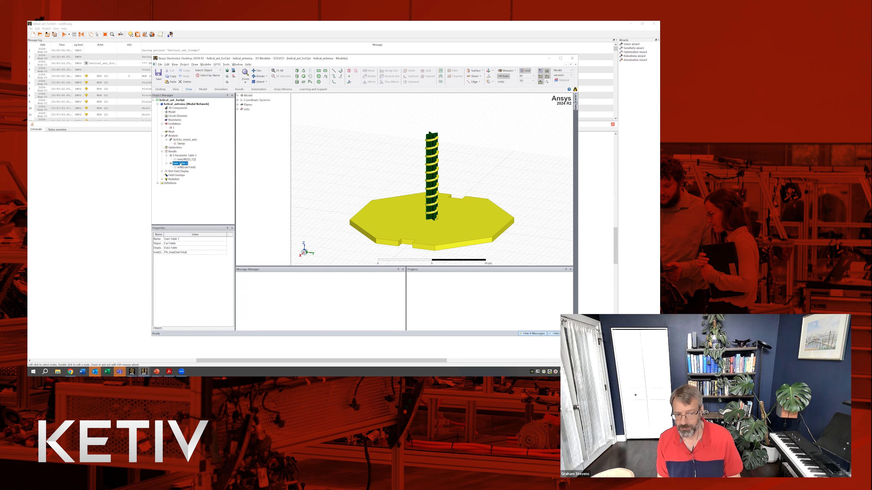
right_click(174, 156)
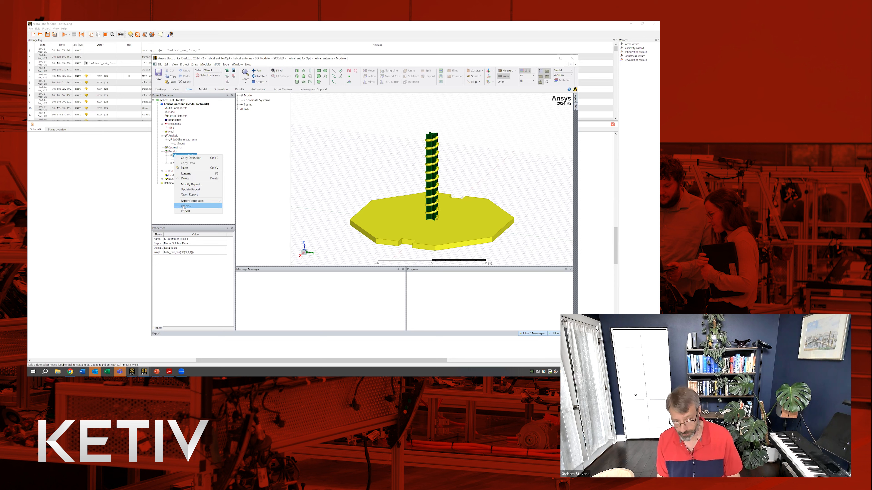
click(163, 206)
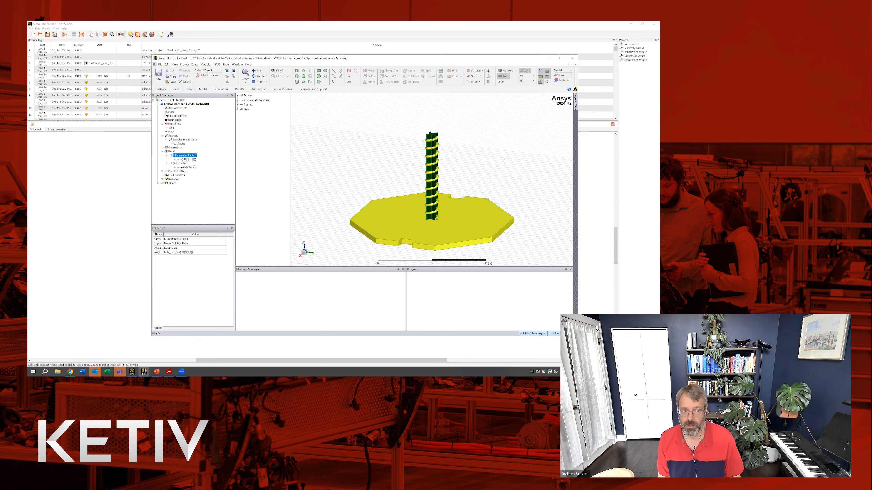
Show the properties of the S-parameter table's trace and enlarge the 3D model view
click(187, 159)
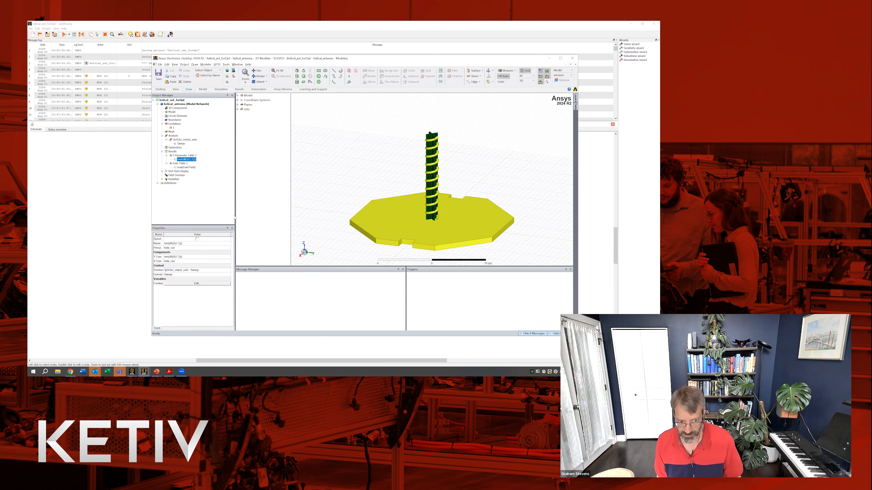
drag(236, 216, 228, 216)
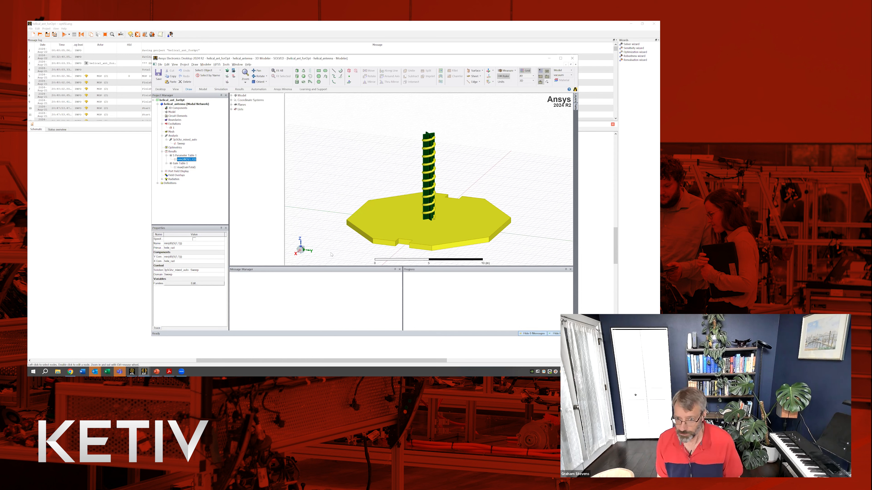
drag(317, 266, 320, 275)
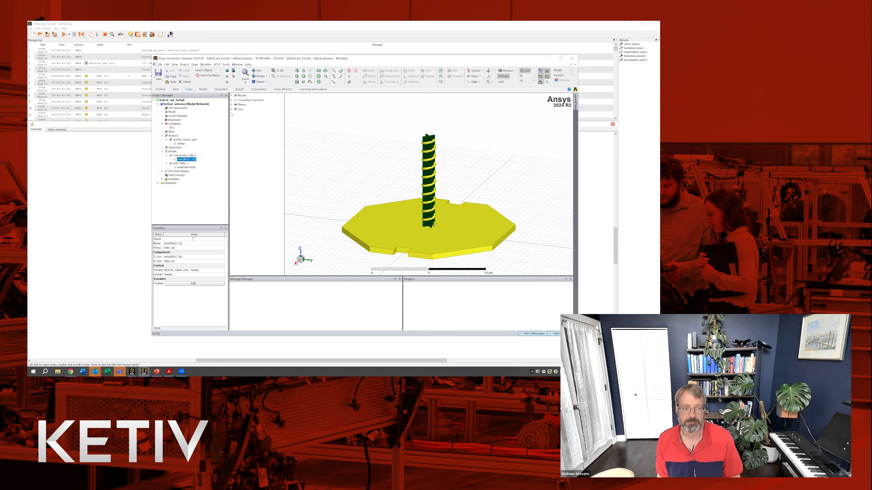
Review the HPC and analysis options for HFSS, including the Local configuration's machines and variations to distribute, closing without changes
click(216, 90)
click(291, 75)
click(398, 194)
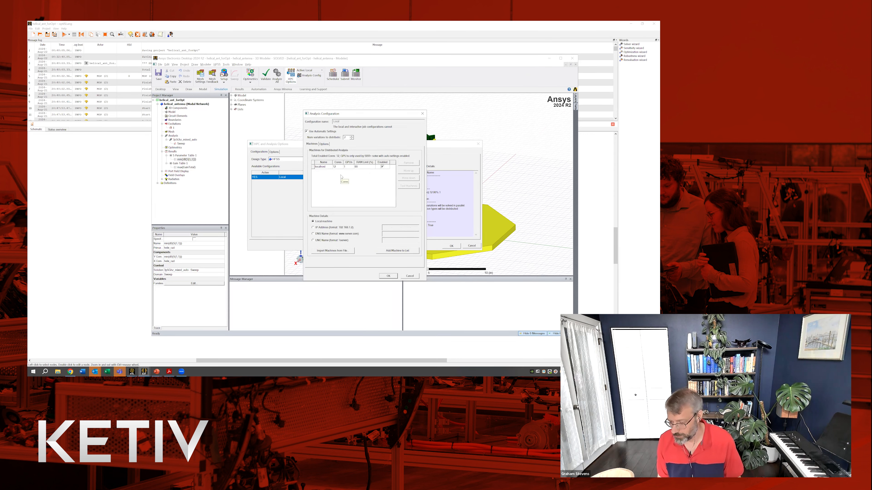
click(351, 136)
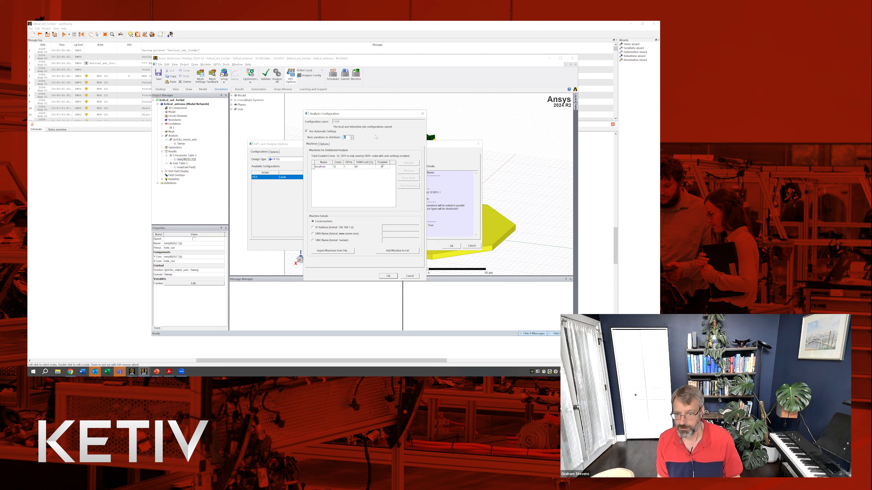
click(413, 278)
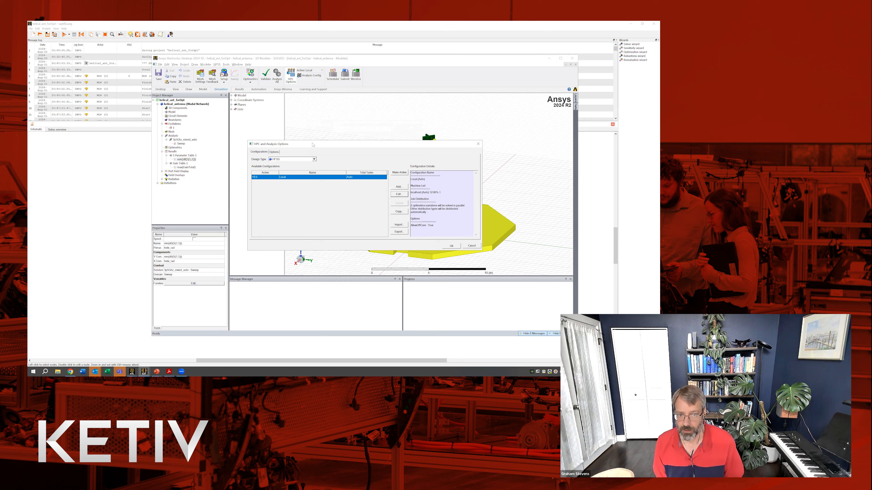
drag(314, 142, 319, 136)
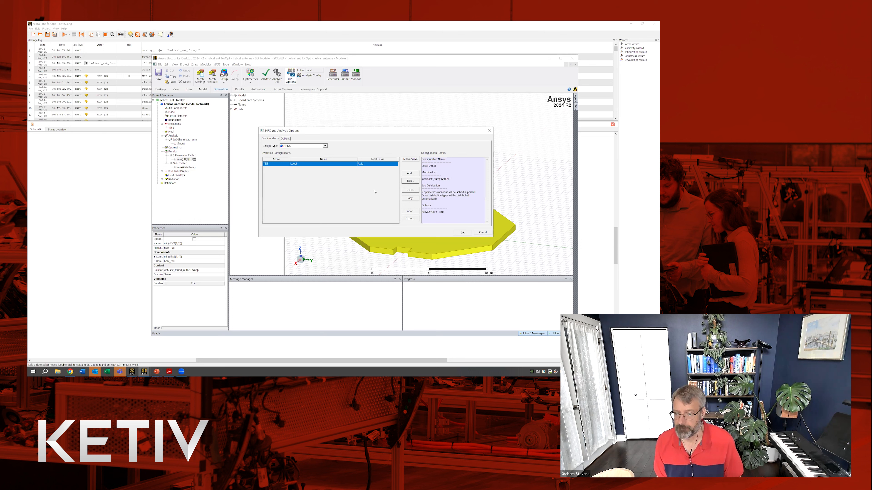
click(483, 233)
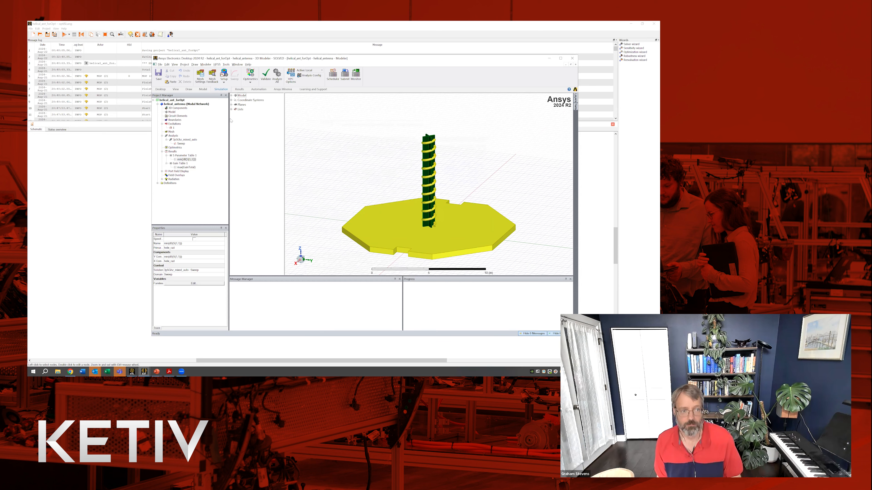
Switch to optiSLang and inspect the helical_ant_forOpt solver's gain and S-parameter table outputs, including how the gain output can be used
click(93, 238)
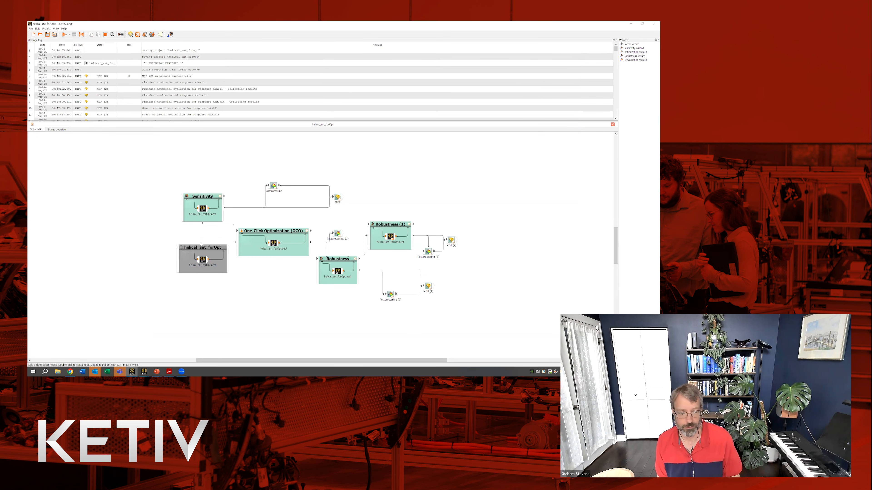
right_click(205, 262)
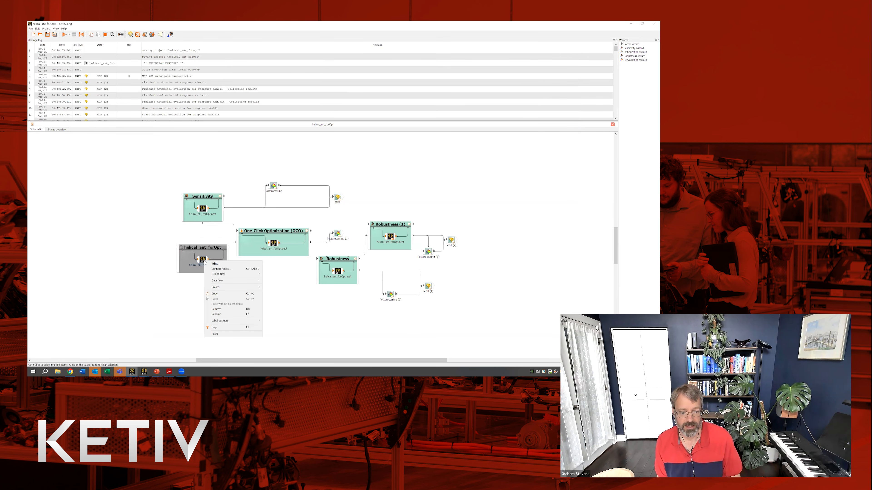
click(215, 264)
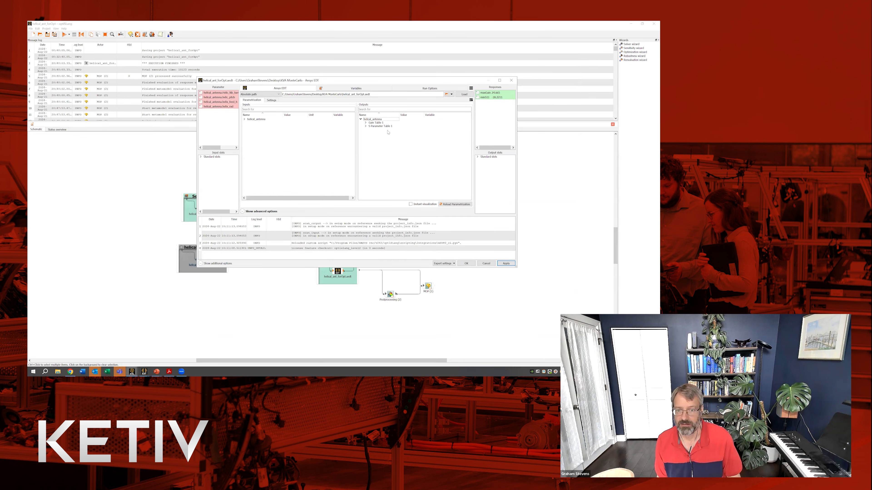
click(366, 123)
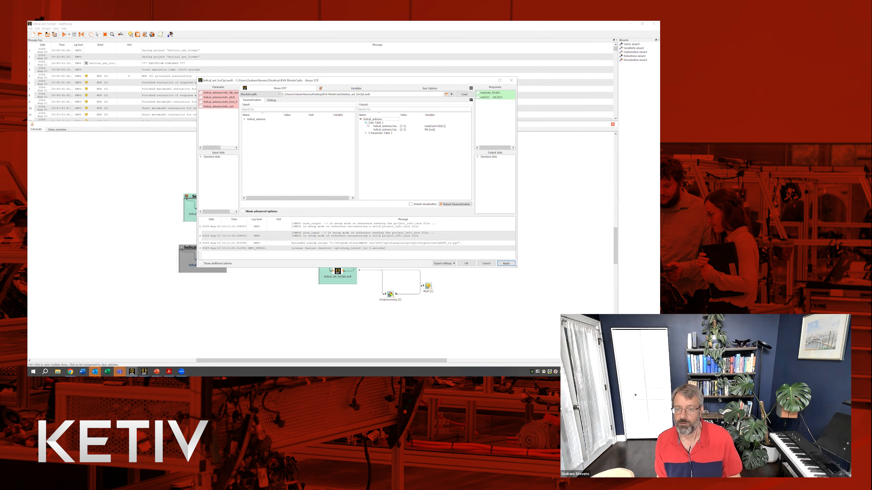
click(365, 133)
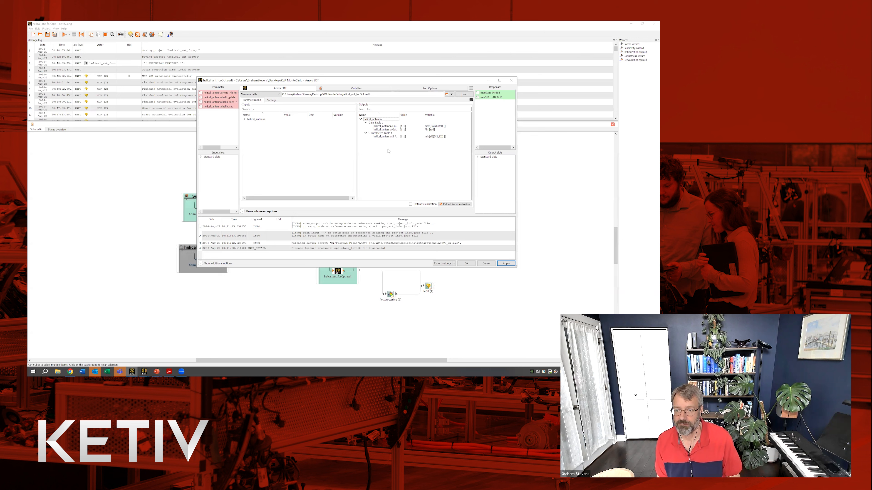
click(380, 127)
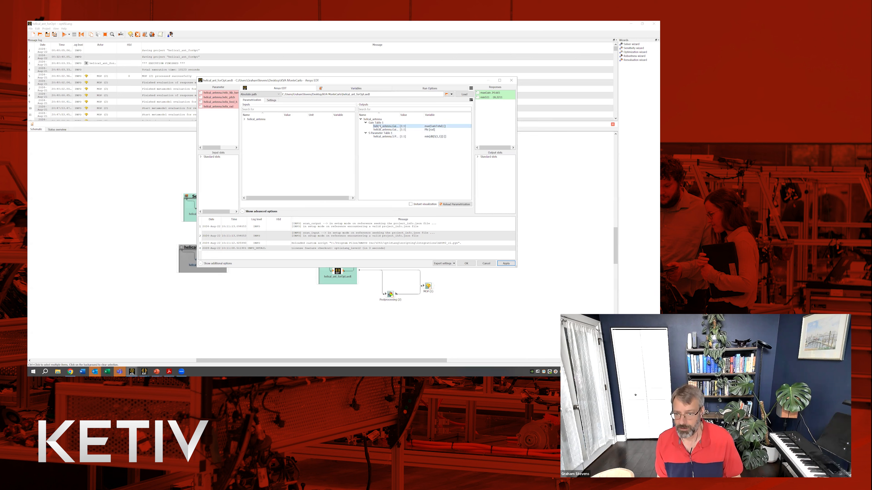
right_click(380, 127)
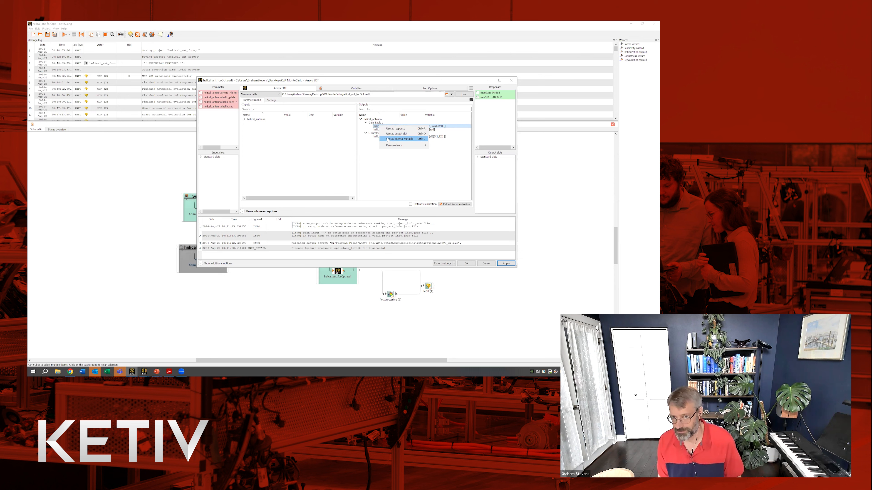
click(388, 139)
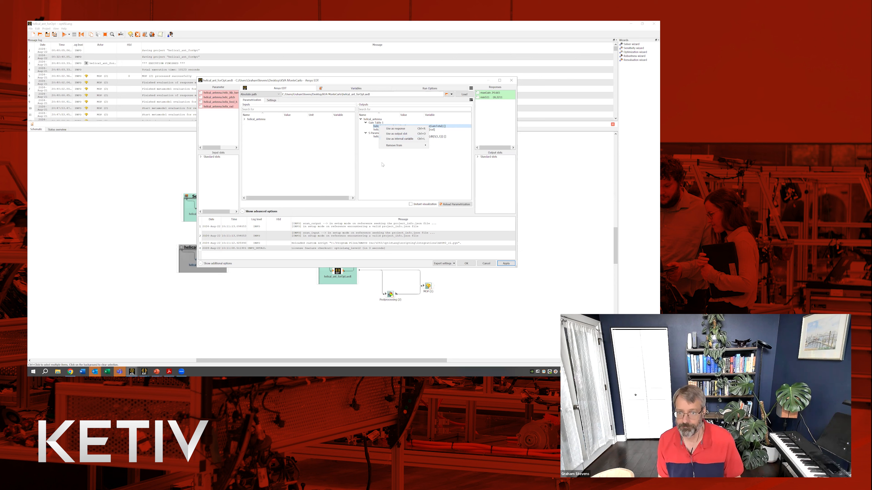
Enlarge the solver settings dialog and examine the output variables, their expressions and the actions available for variables
click(345, 91)
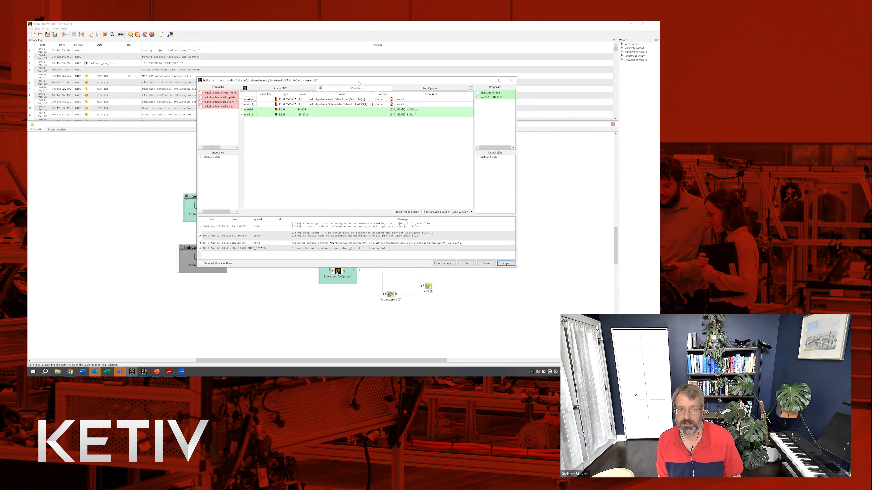
drag(354, 82, 291, 73)
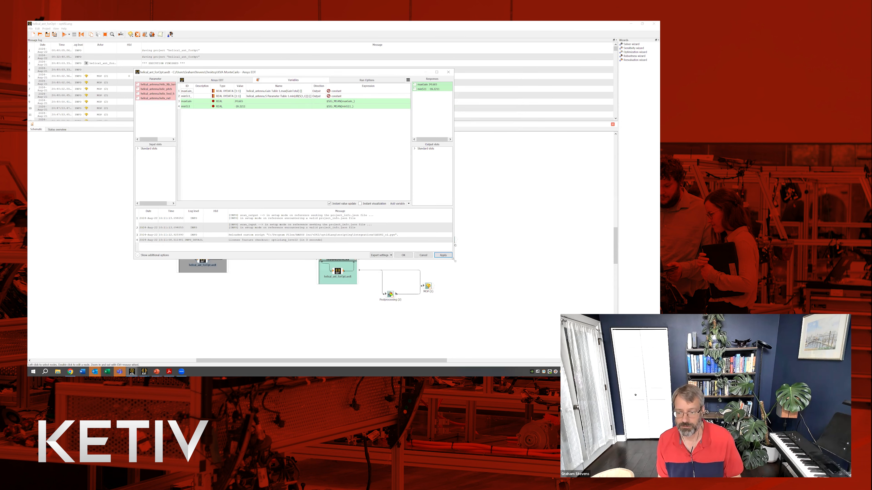
drag(455, 261, 560, 285)
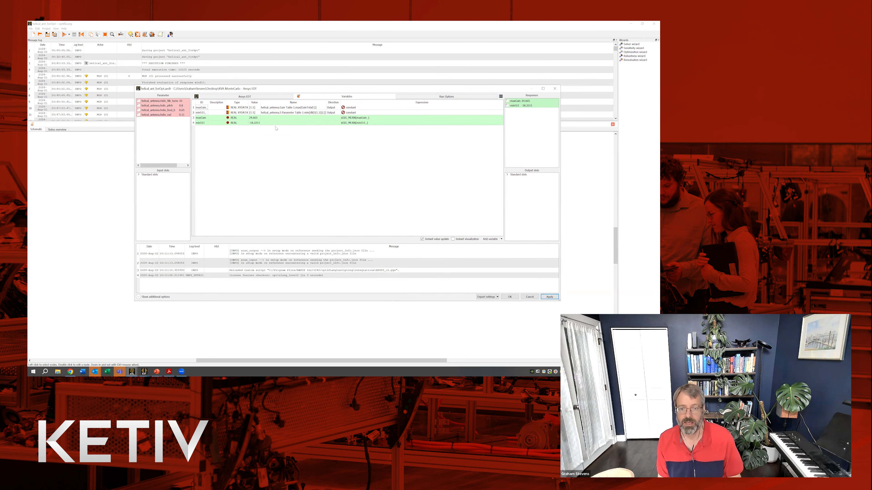
right_click(251, 138)
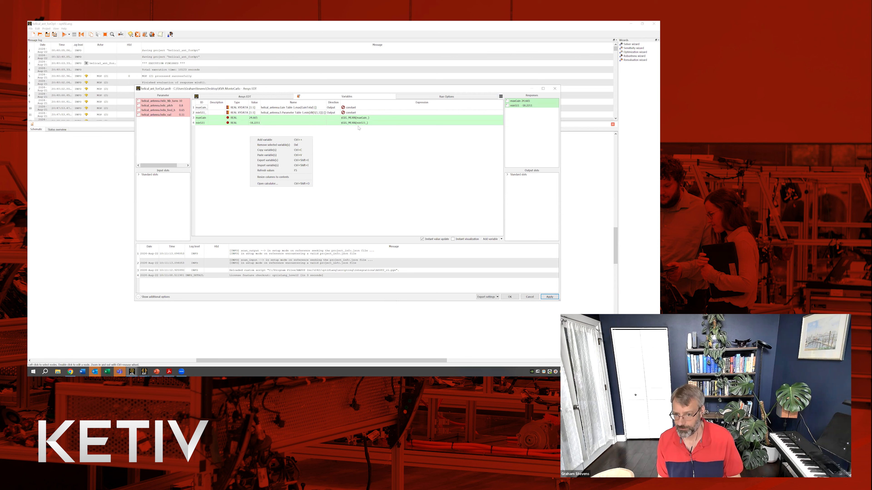
click(357, 134)
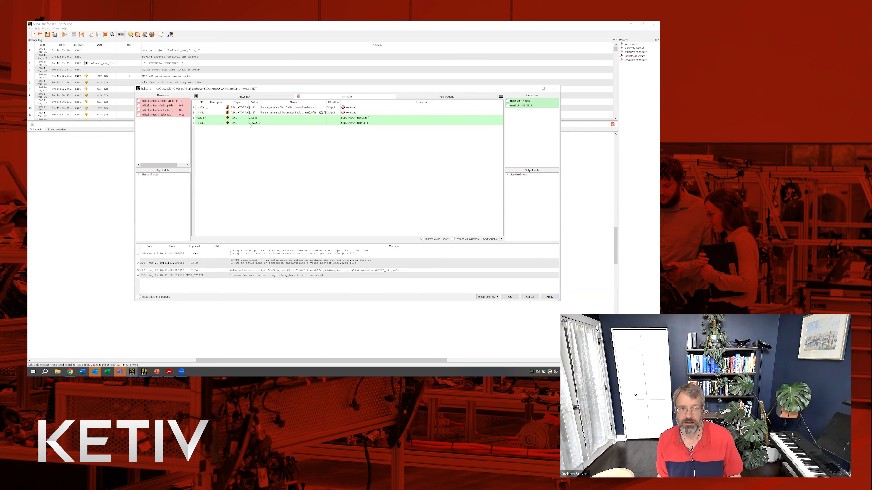
Inspect the minS11 variable and the solver's run options, closing the settings without changes
click(265, 123)
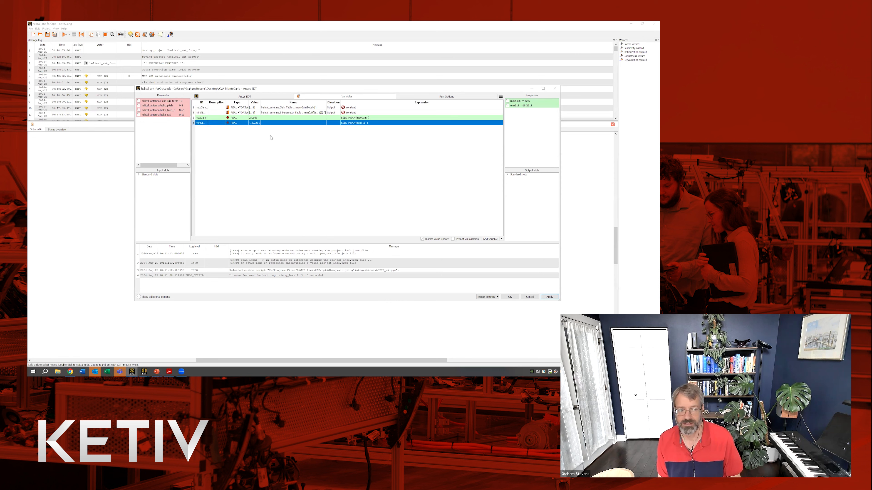
click(287, 161)
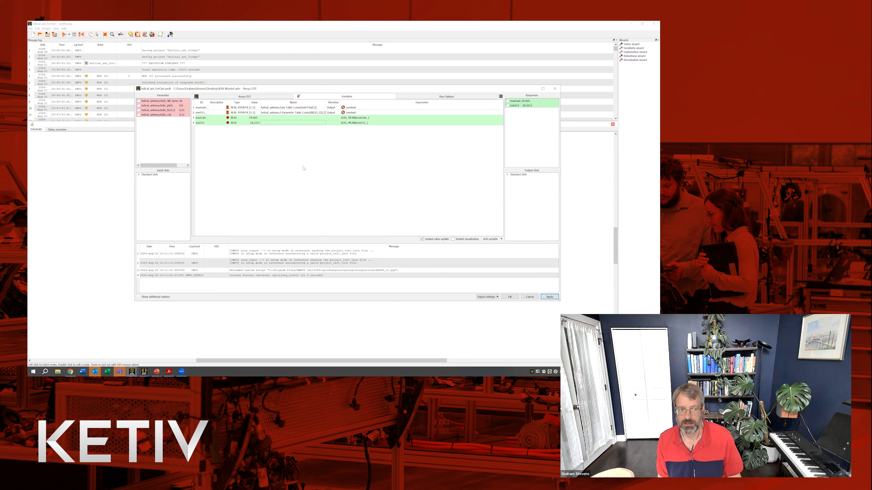
click(423, 98)
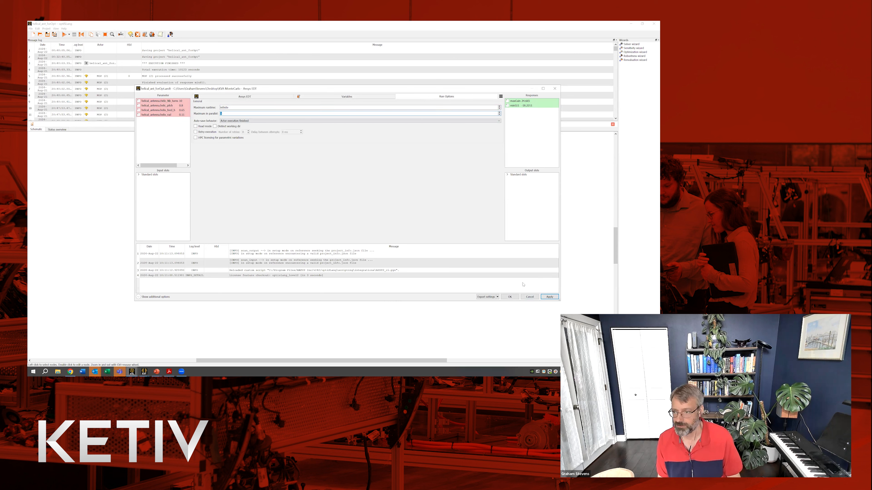
click(529, 297)
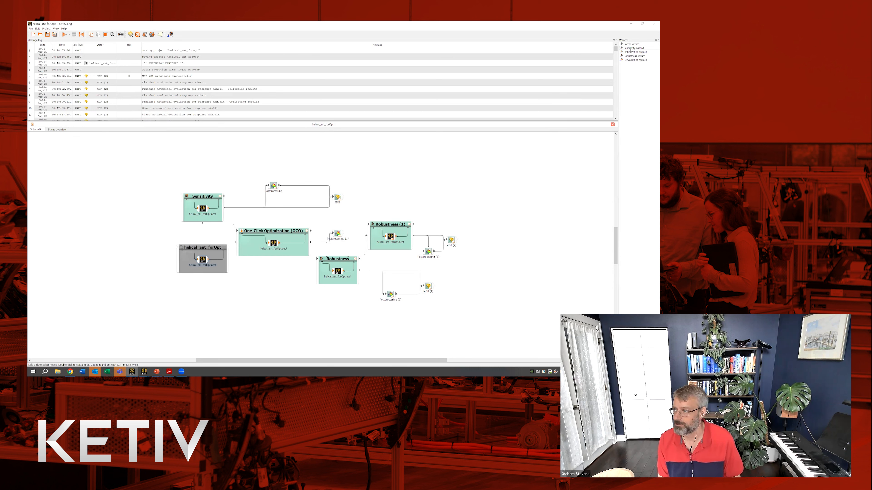
Open the Sensitivity system's settings and enlarge the dialog to examine its dynamic sampling type and number of samples
mouse_move(631, 49)
mouse_down()
mouse_move(501, 83)
mouse_move(205, 250)
mouse_move(631, 37)
mouse_up()
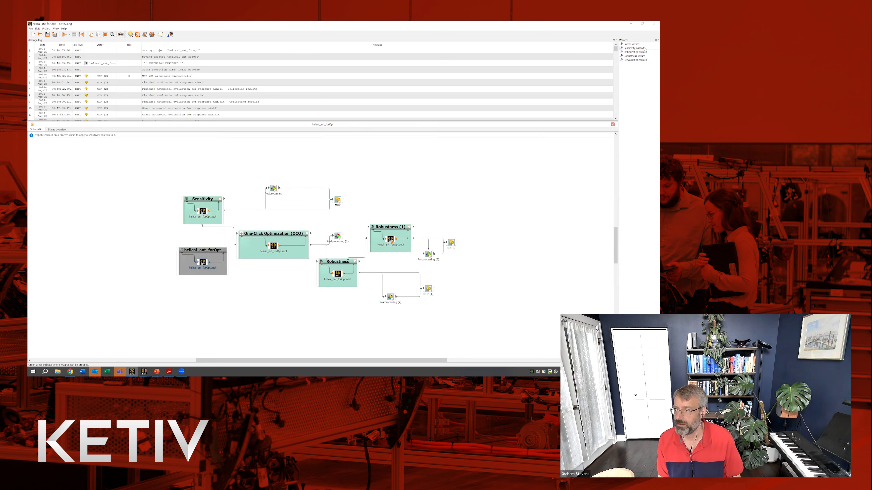
right_click(201, 199)
click(212, 202)
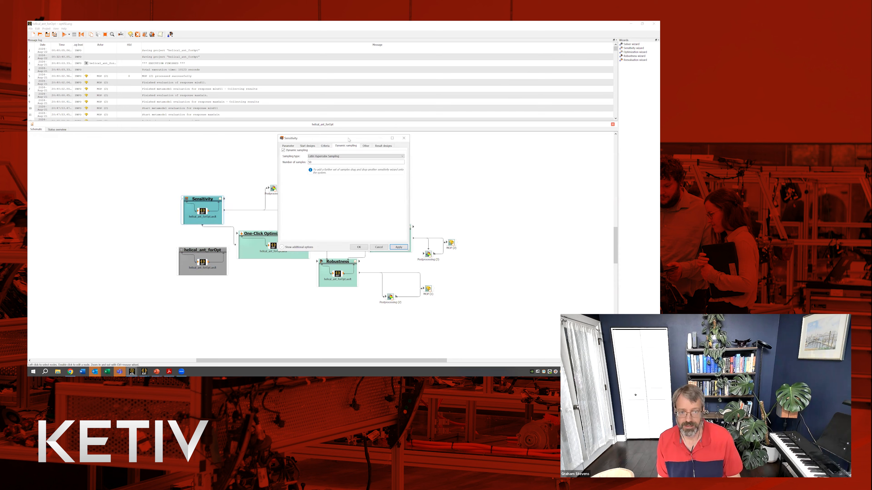
drag(349, 139, 317, 138)
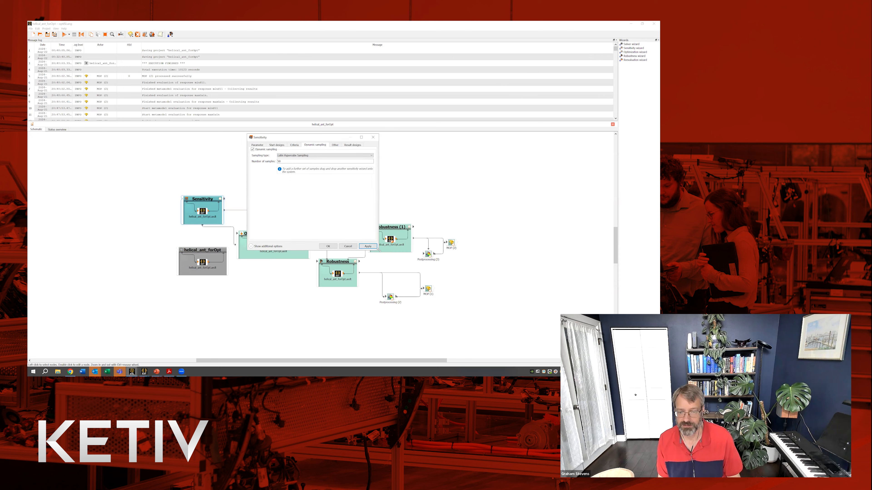
drag(377, 249, 548, 267)
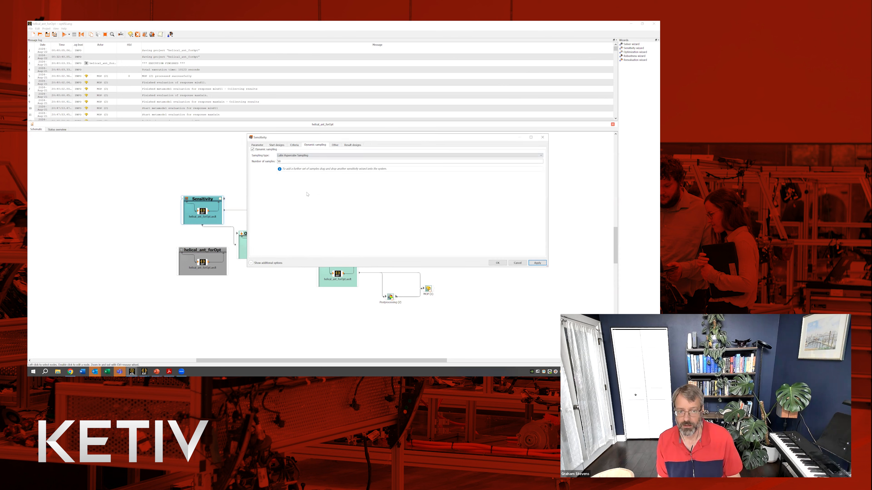
drag(293, 138, 282, 137)
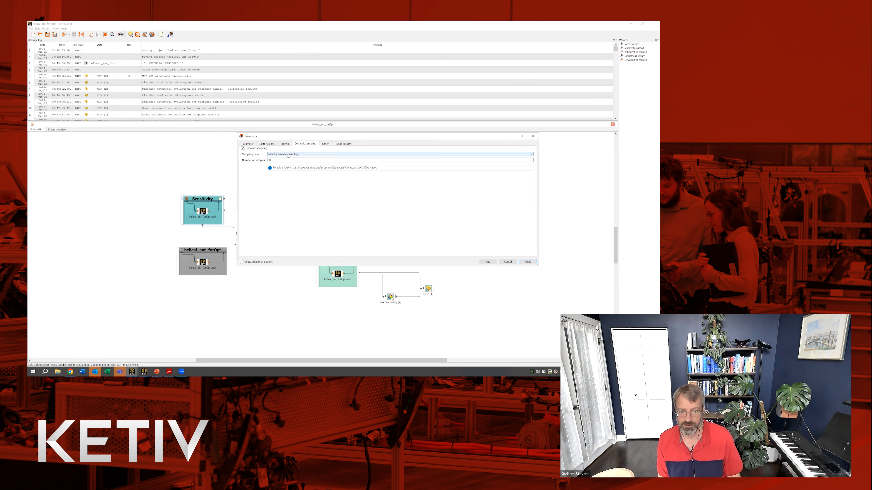
Review the Sensitivity system's parameter ranges, start designs, criteria and sampling settings, closing them without changes
click(248, 144)
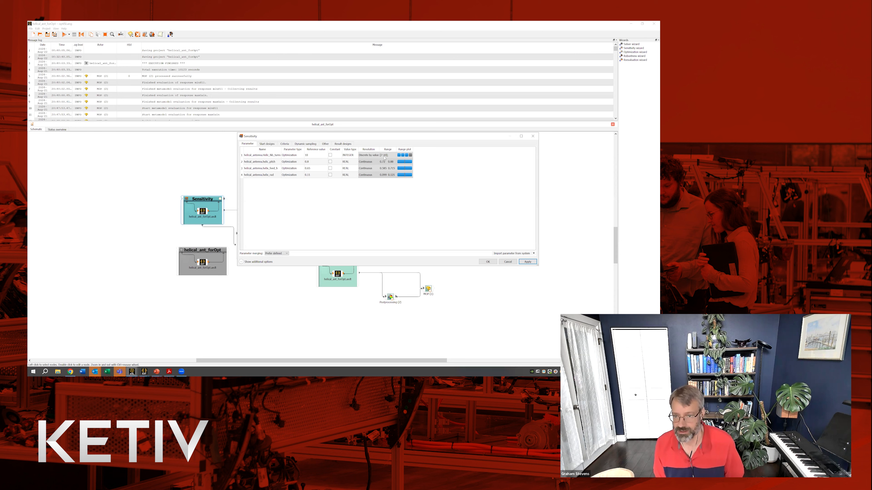
click(267, 144)
click(285, 144)
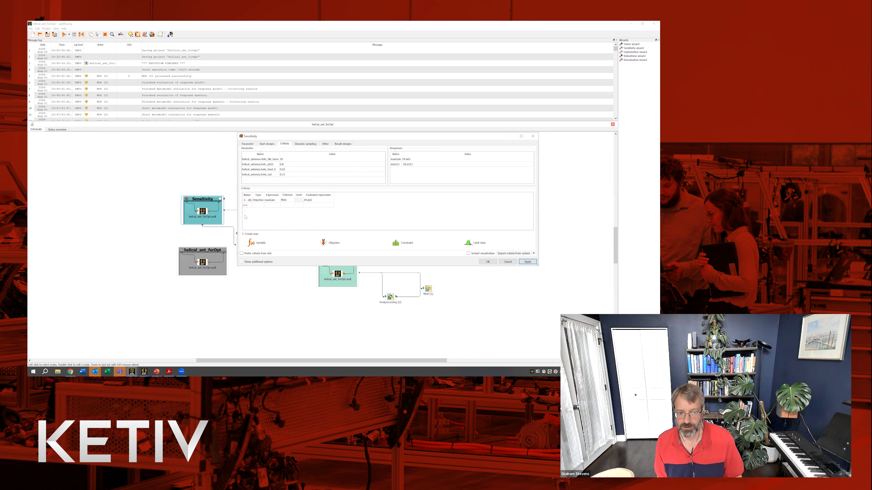
drag(263, 195, 310, 195)
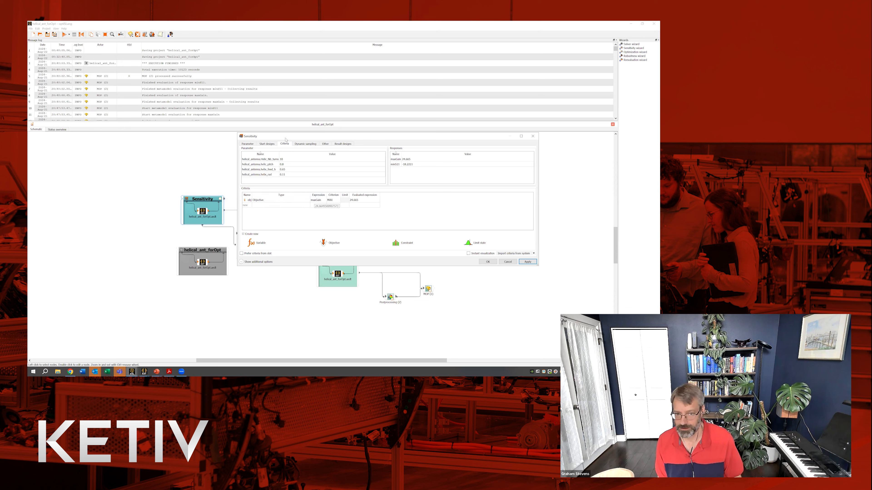
click(310, 144)
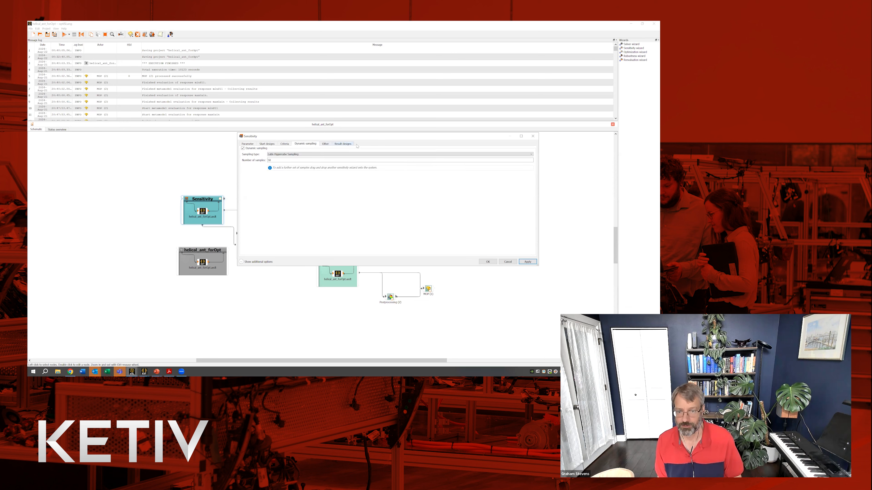
click(508, 263)
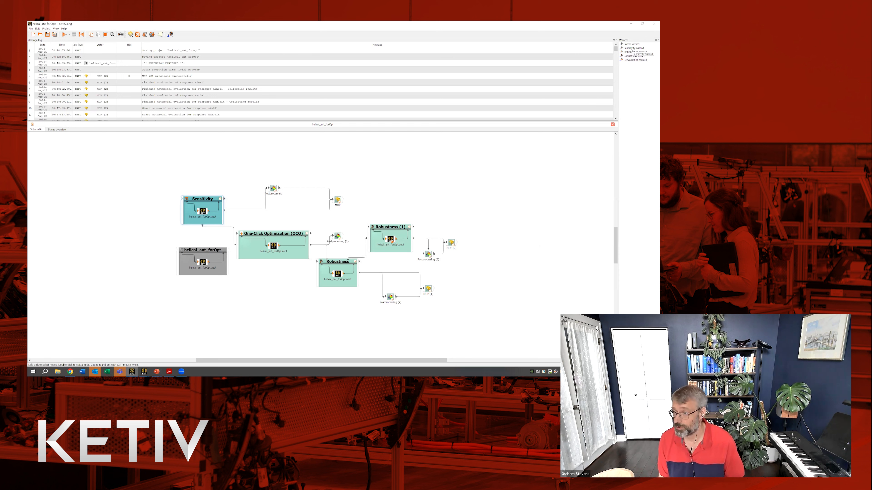
mouse_move(630, 53)
mouse_down()
mouse_move(259, 150)
mouse_move(201, 201)
mouse_move(633, 69)
mouse_move(639, 53)
mouse_up()
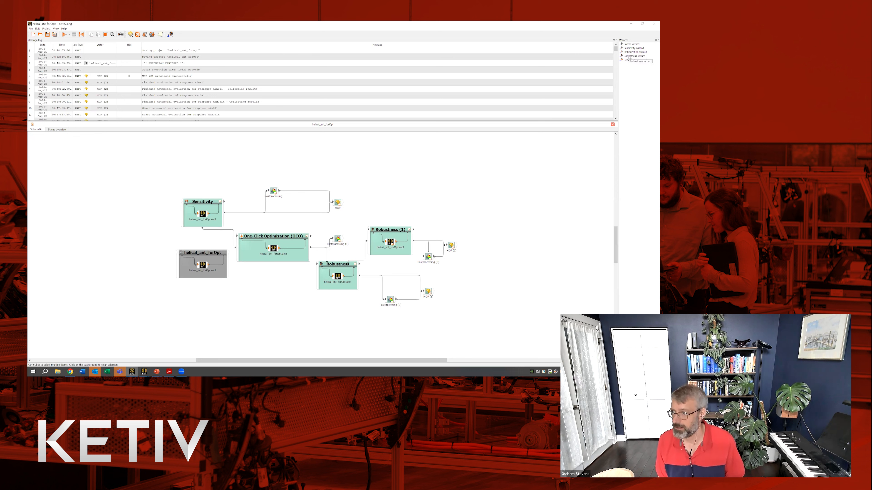
mouse_move(629, 58)
mouse_down()
mouse_move(277, 237)
mouse_move(651, 98)
mouse_move(630, 65)
mouse_up()
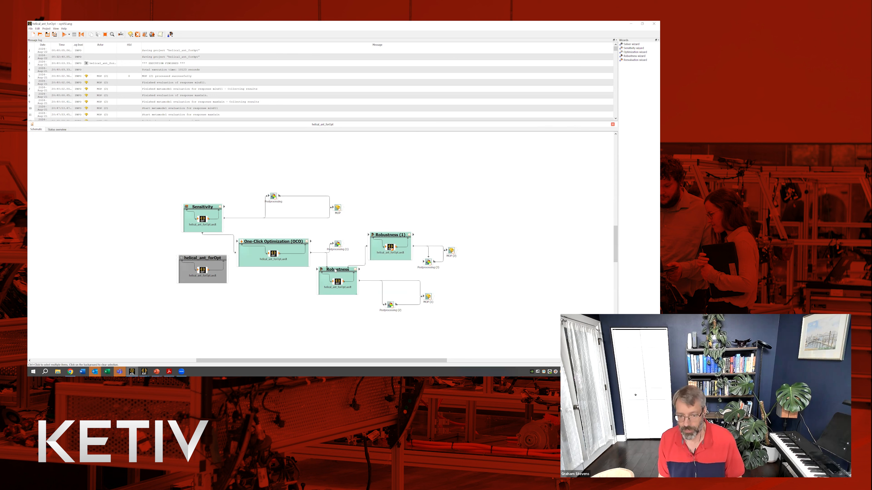
Open the Robustness system's settings, enlarge the dialog and examine the distributions assigned to its stochastic parameters
right_click(336, 270)
click(345, 272)
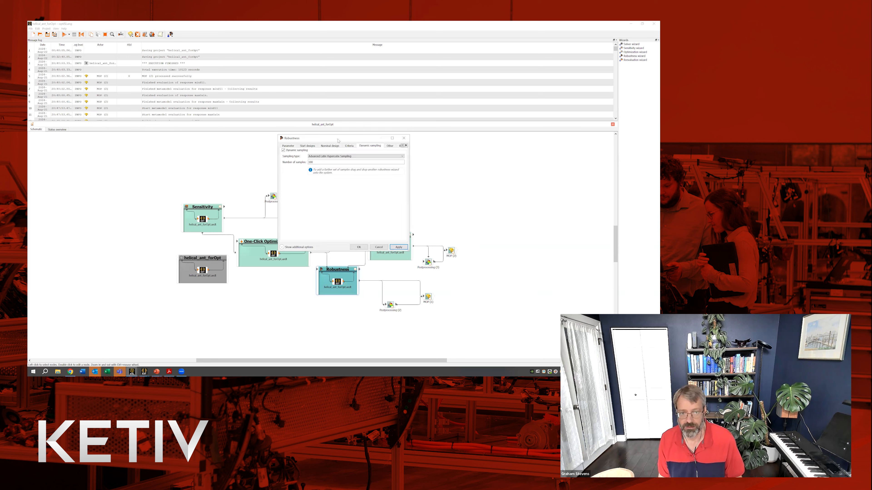
drag(331, 140, 292, 116)
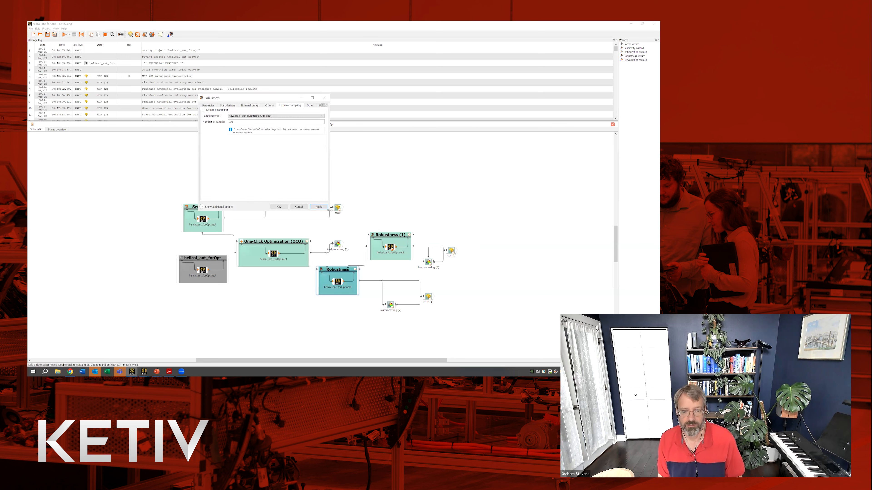
drag(330, 212, 534, 270)
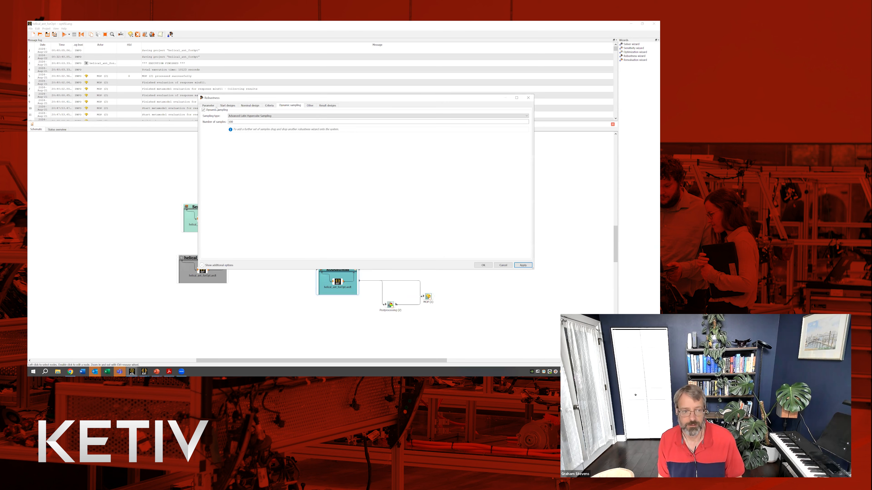
click(205, 105)
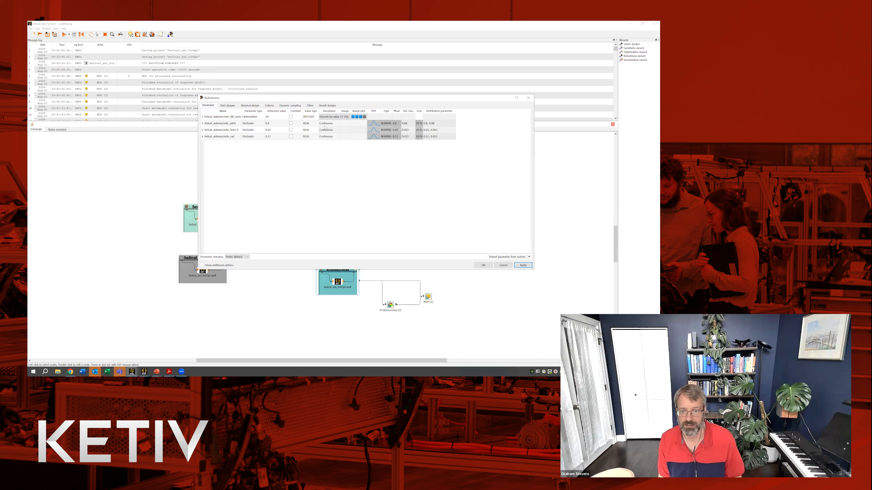
click(251, 124)
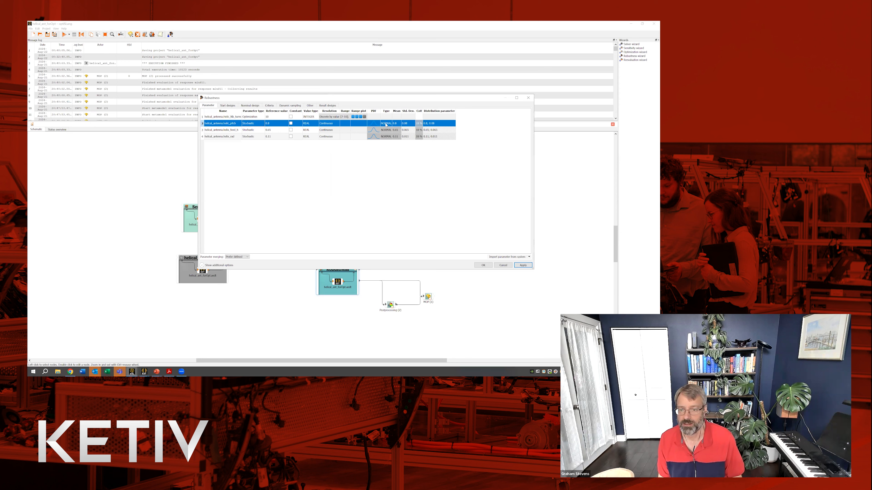
click(392, 154)
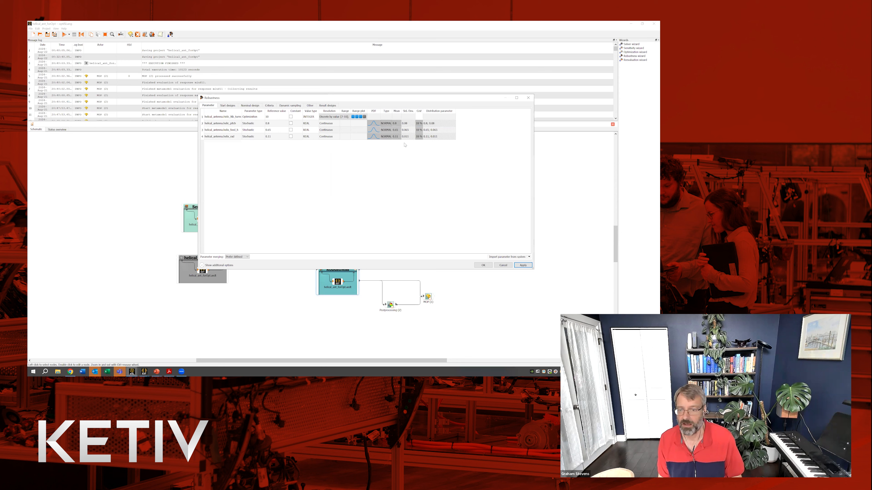
Look through the distribution types available for the helix_pitch parameter, widening the type column to read them and keeping NORMAL
drag(408, 98, 377, 113)
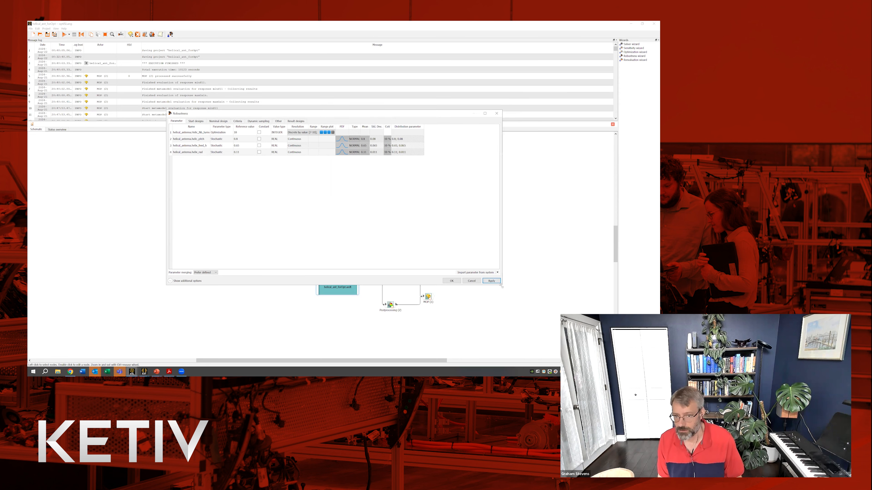
drag(501, 286, 583, 299)
click(358, 141)
click(358, 141)
click(359, 140)
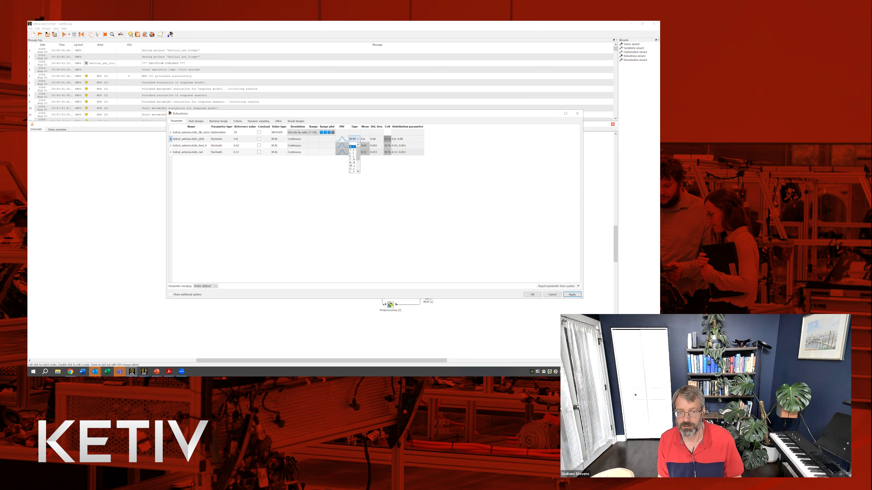
click(361, 128)
drag(361, 127, 427, 127)
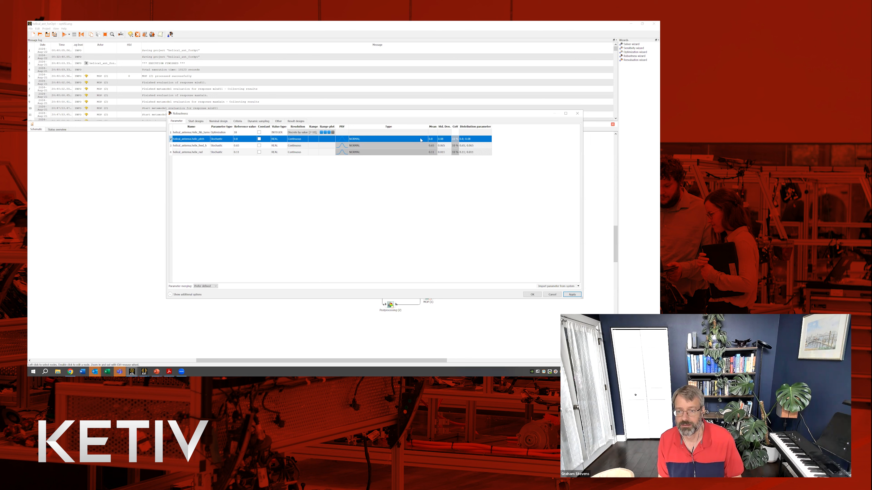
click(420, 139)
click(426, 139)
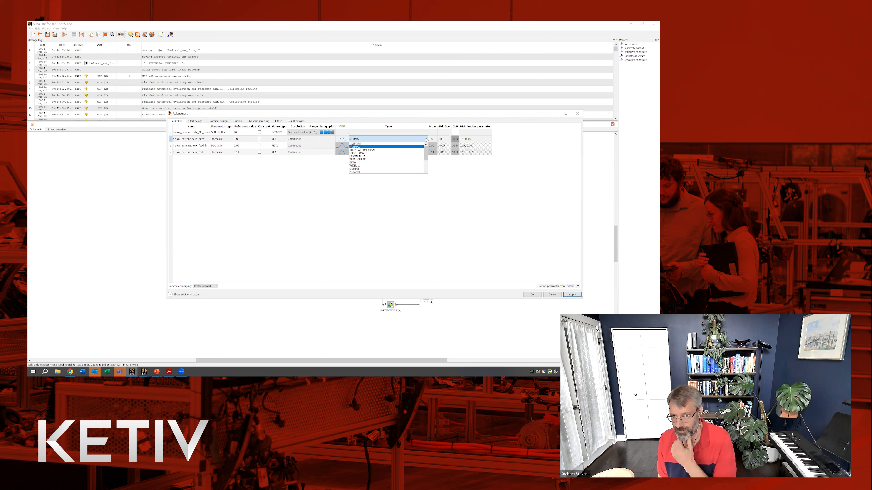
drag(427, 152, 422, 167)
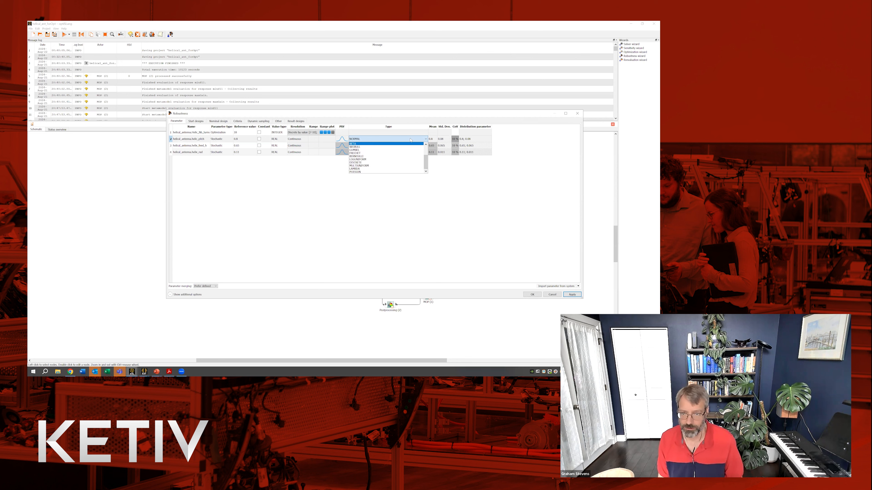
click(450, 216)
drag(427, 127, 395, 126)
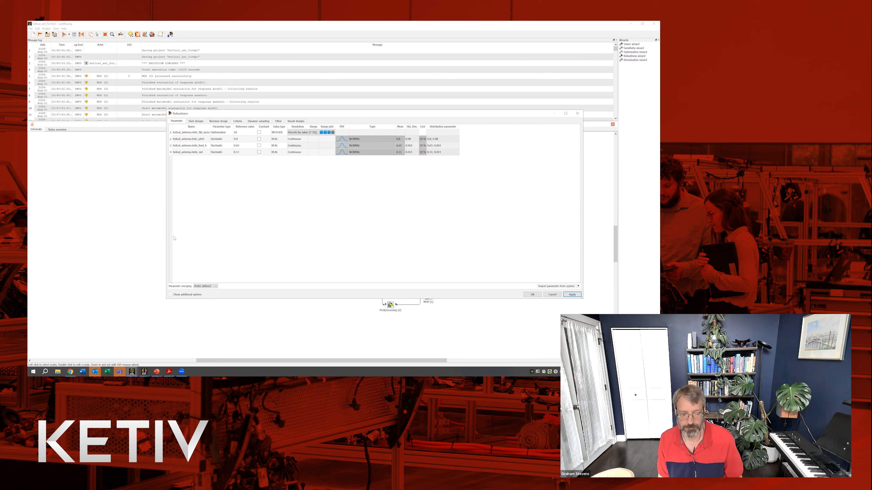
Review the Robustness system's start designs, nominal design and criteria, and look through its sampling types, keeping Advanced Latin Hypercube Sampling
click(195, 121)
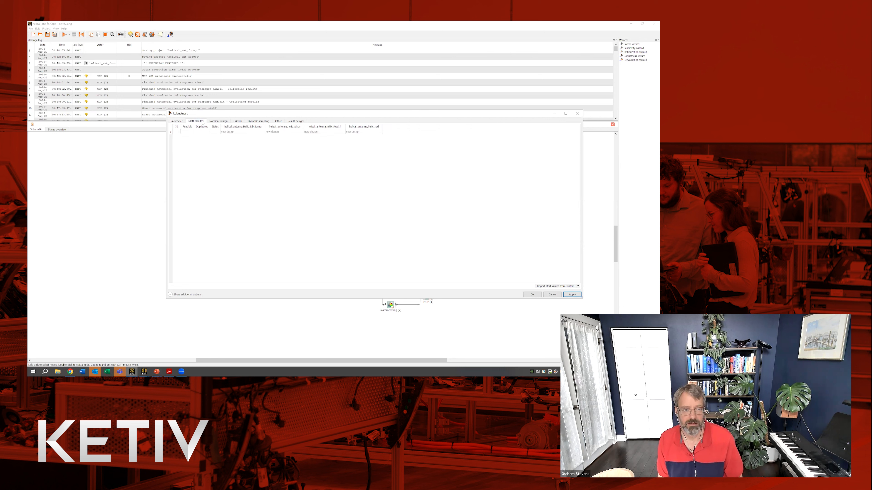
click(214, 122)
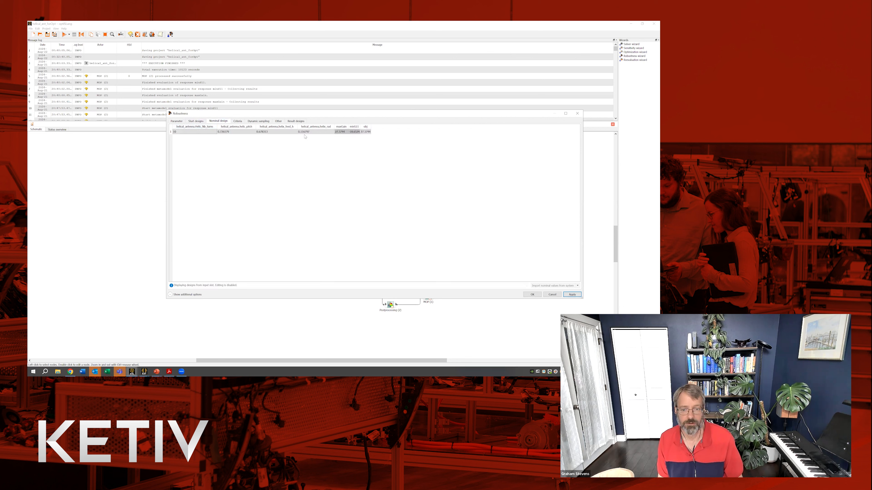
click(237, 121)
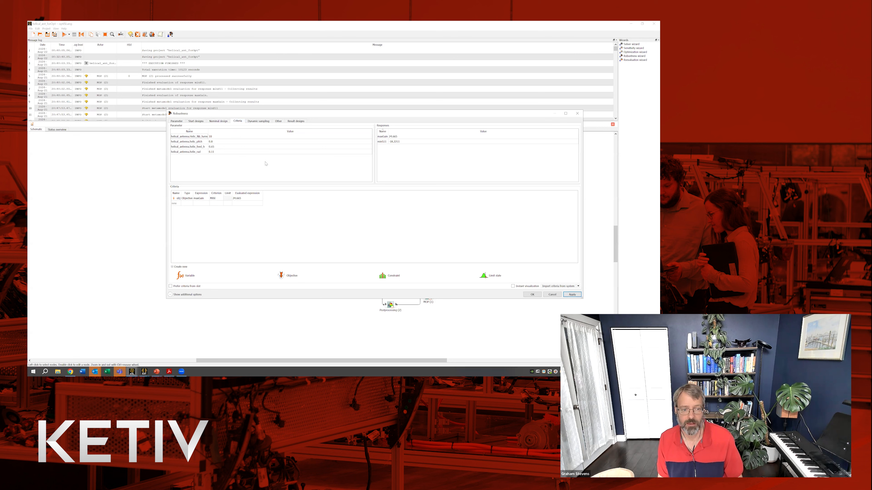
click(260, 122)
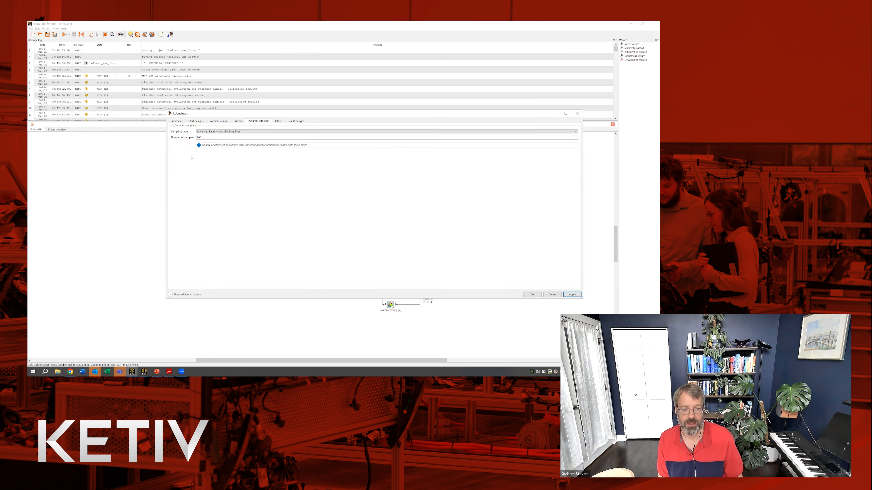
click(245, 132)
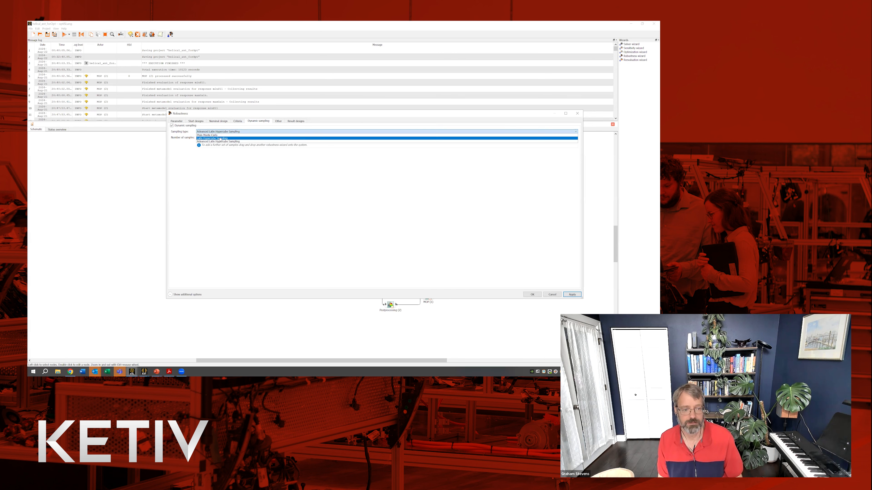
click(284, 177)
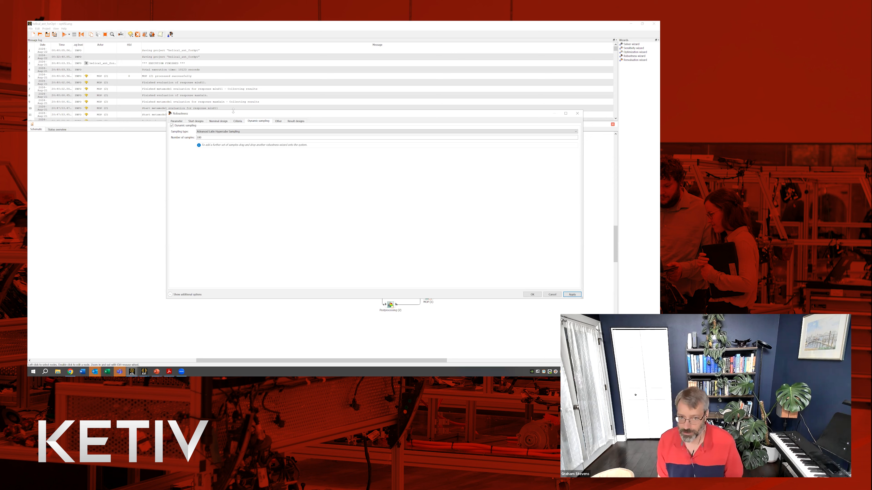
click(227, 132)
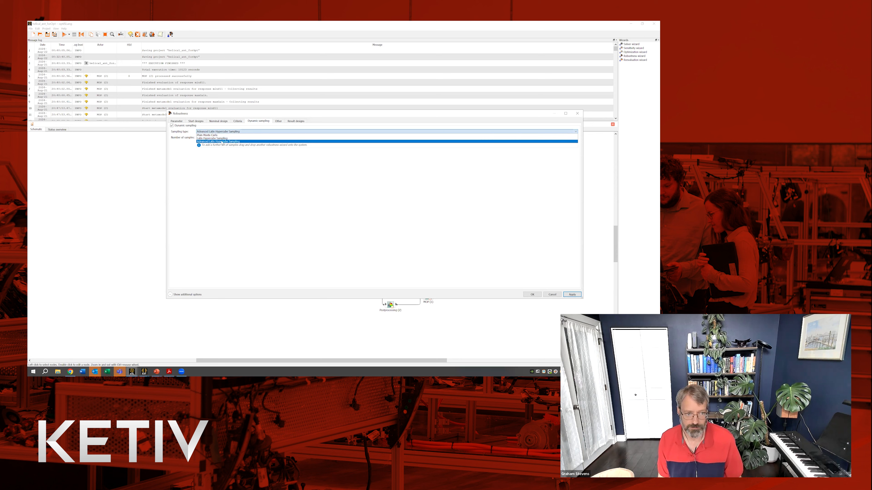
click(312, 185)
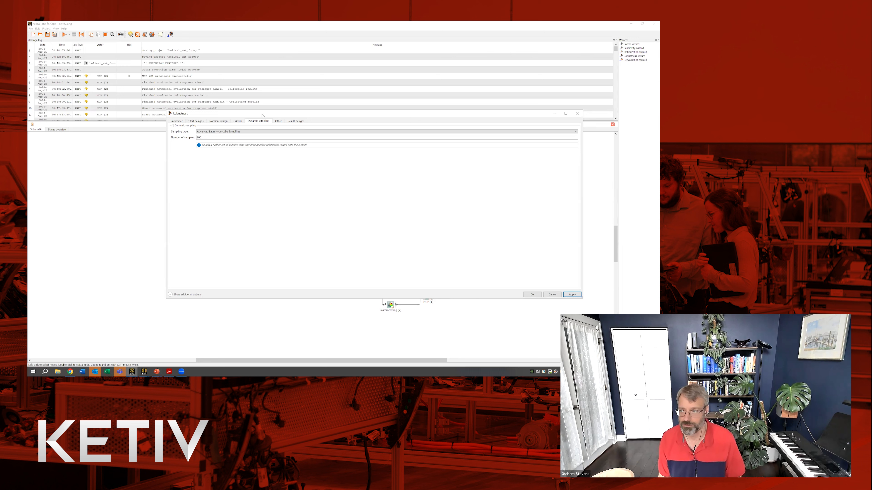
Examine the Robustness system's other settings and its result designs, closing the dialog without changes
drag(272, 113, 251, 120)
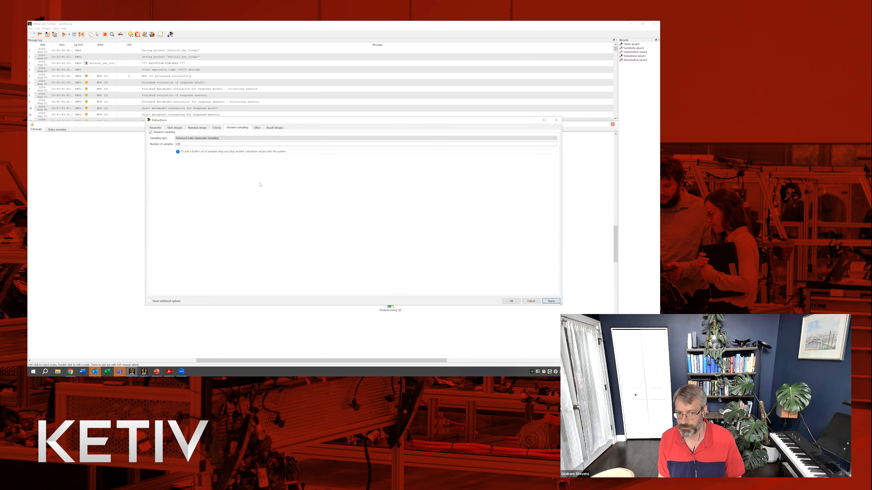
click(259, 129)
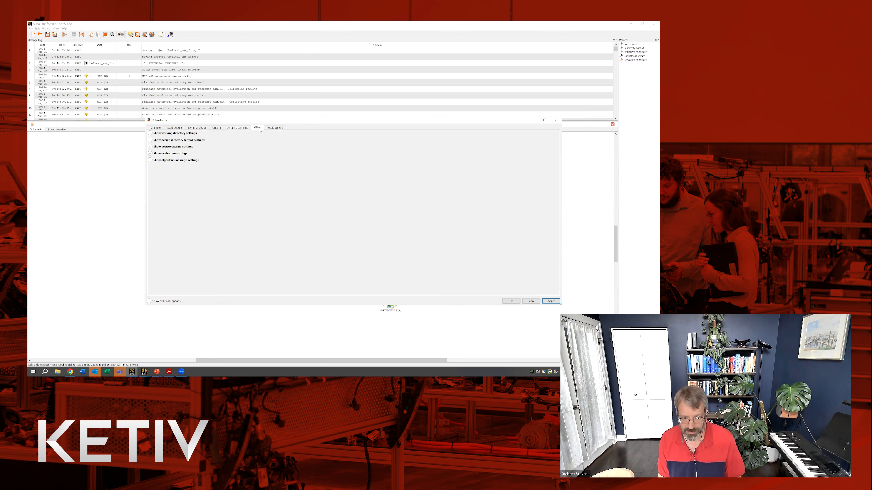
click(275, 128)
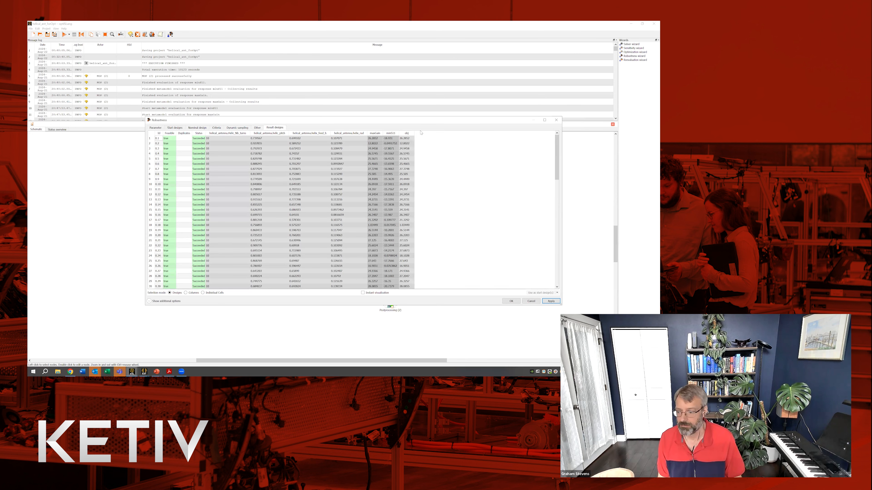
click(534, 302)
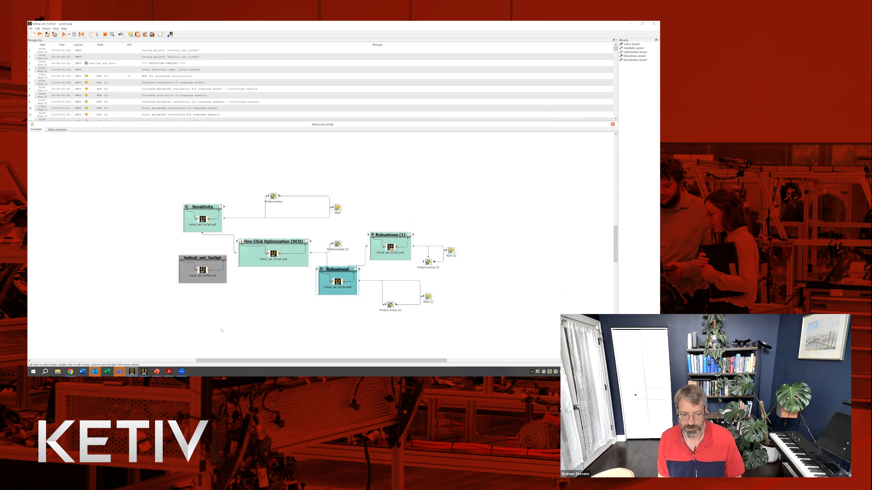
Bring up the open PowerPoint windows to switch to the presentation
click(157, 371)
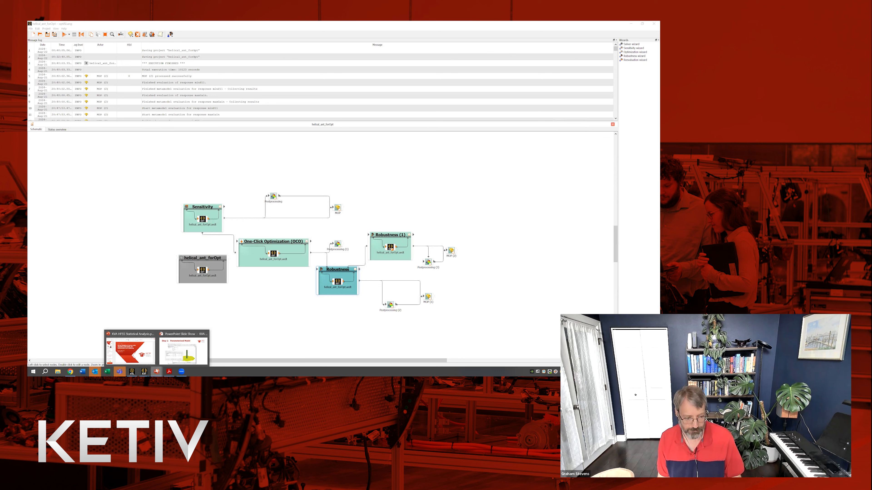
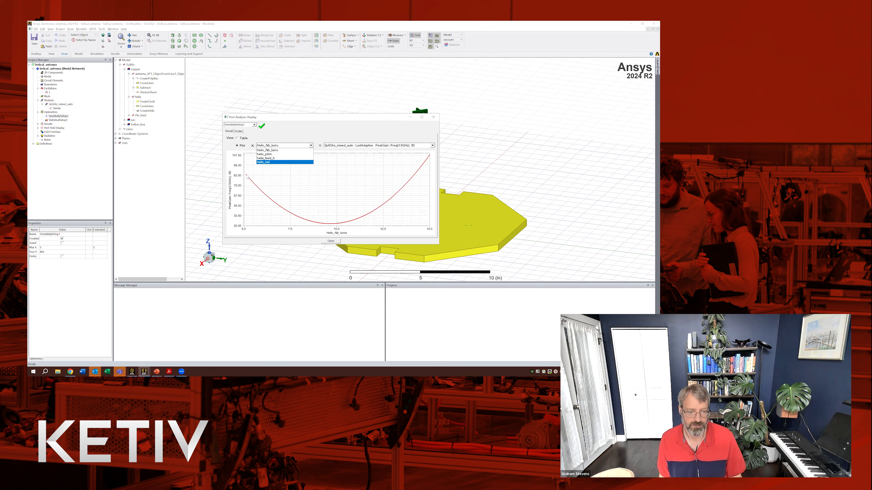
In the HFSS sensitivity analysis results, plot the peak gain against helix_pitch, helix_feed_h and helix_rad in turn
click(265, 155)
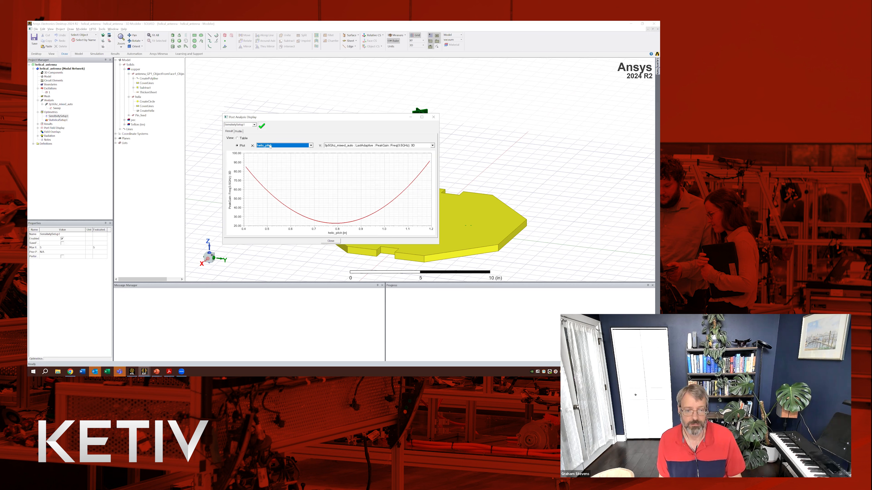
click(270, 146)
click(268, 159)
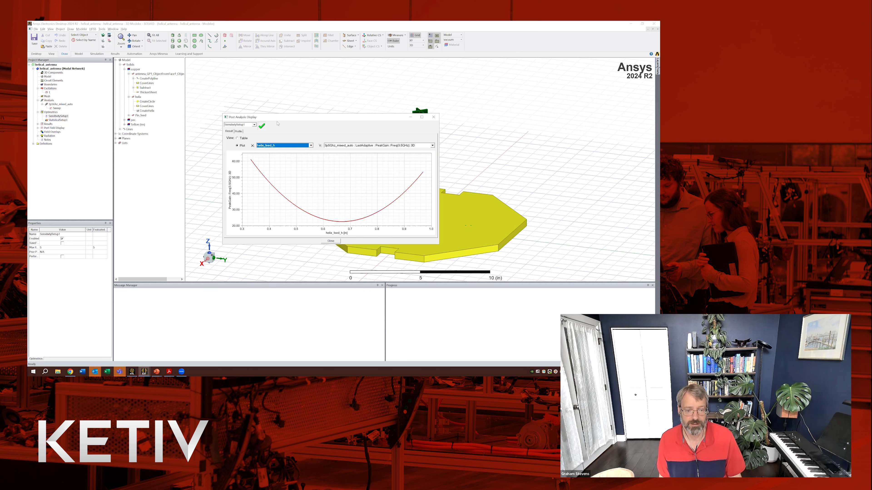
click(271, 145)
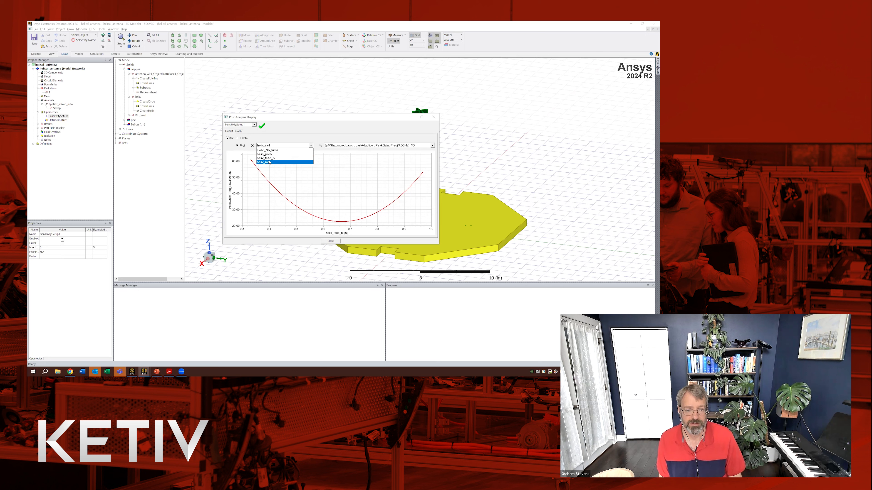
click(270, 162)
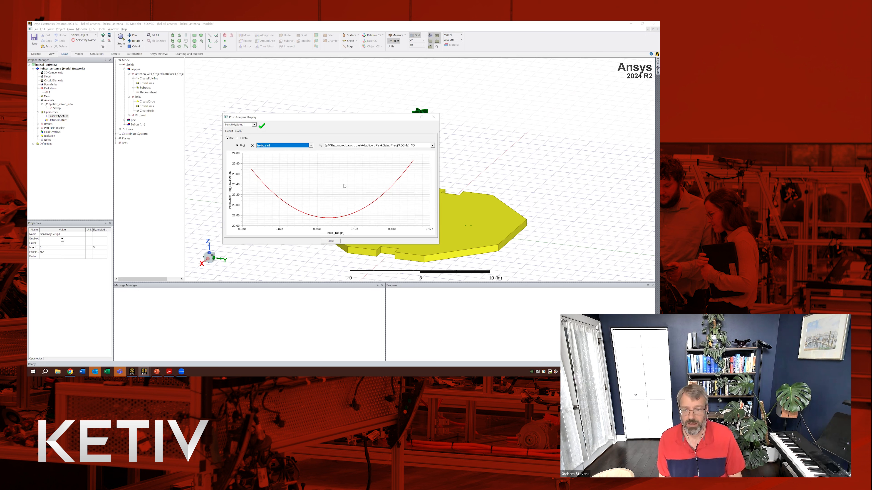
Plot dB(S(1,1)) at 2.5 GHz against helix_rad, Helix_No_turns and helix_pitch in turn in the sensitivity results
click(365, 146)
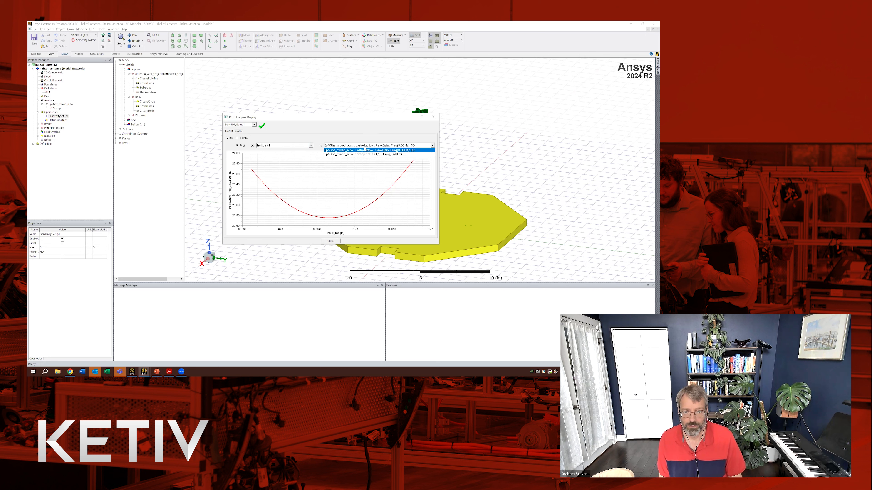
click(362, 154)
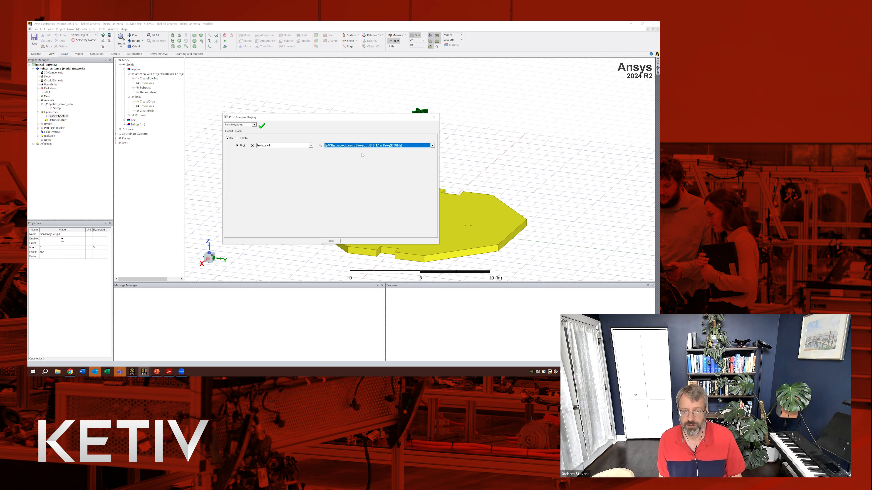
click(306, 147)
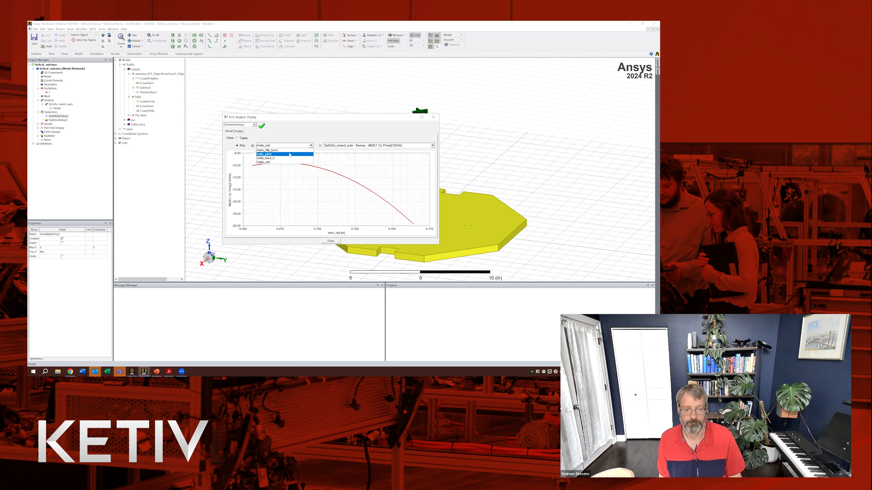
click(291, 152)
click(286, 147)
click(279, 156)
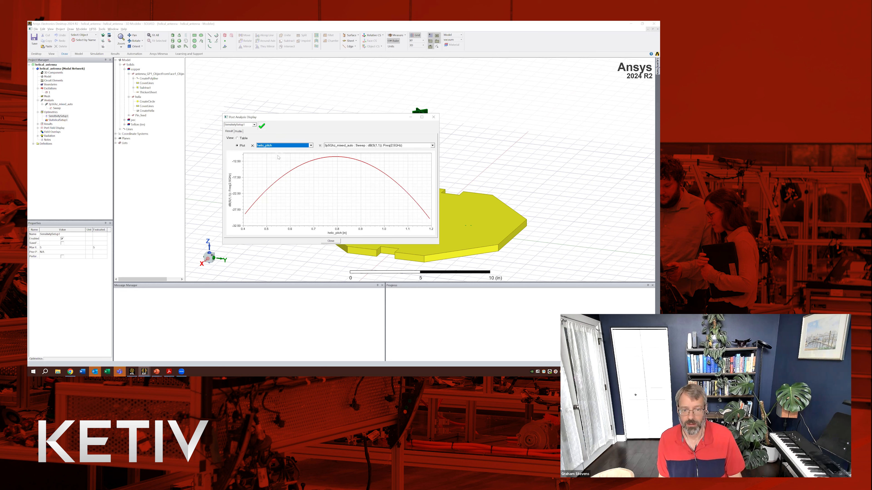
Examine the sensitivity setup's solve profile with all variations visible, then close the post-analysis display
click(238, 131)
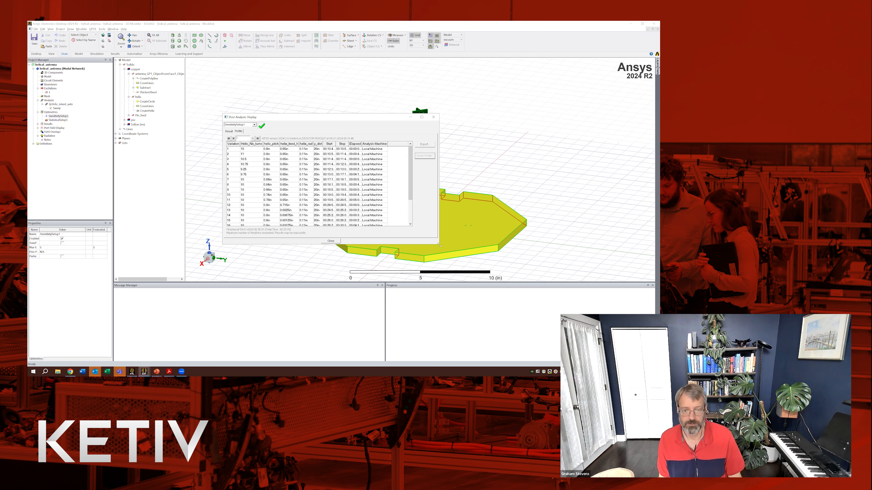
drag(439, 244, 507, 282)
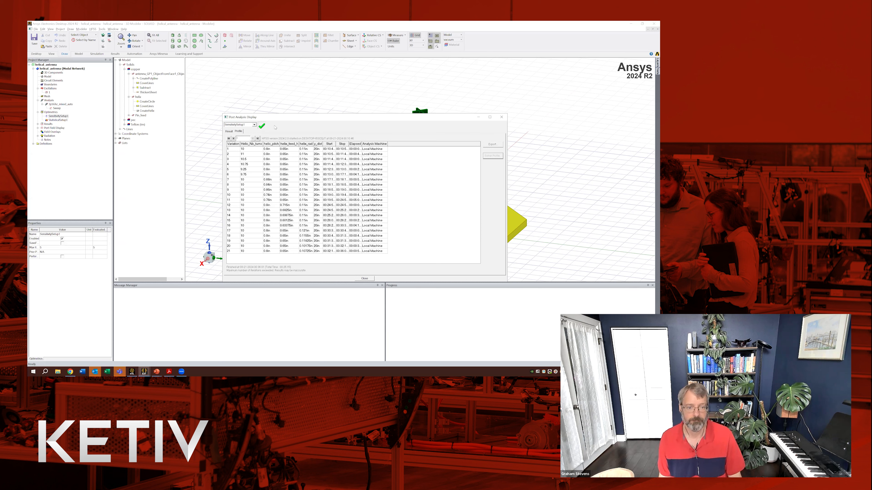
click(502, 117)
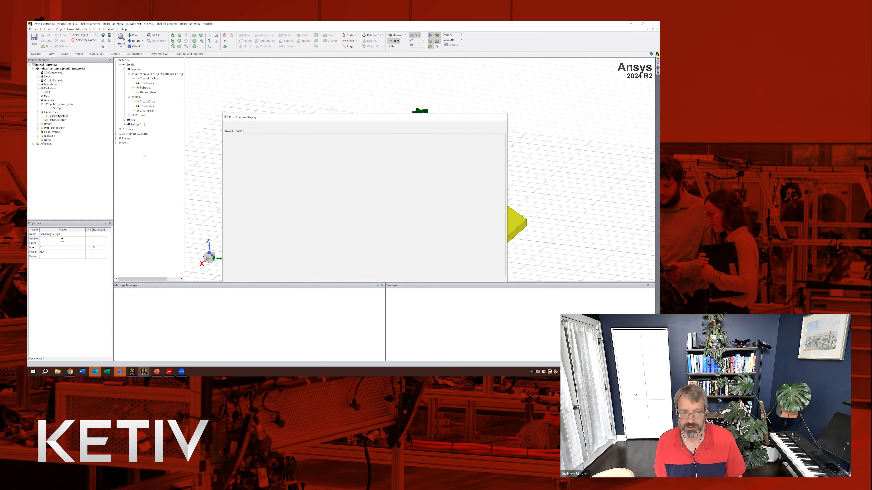
View the analysis results of StatisticalSetup1 and enlarge the histogram window
right_click(57, 120)
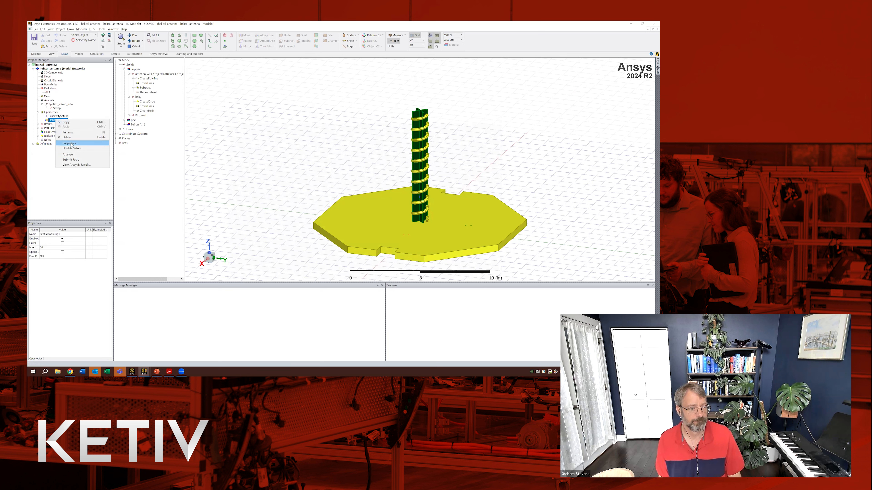
click(77, 165)
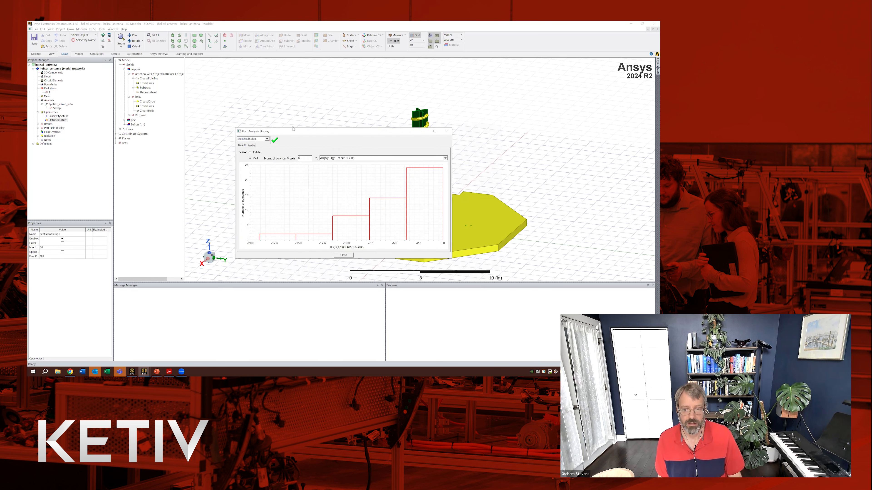
drag(294, 132, 279, 107)
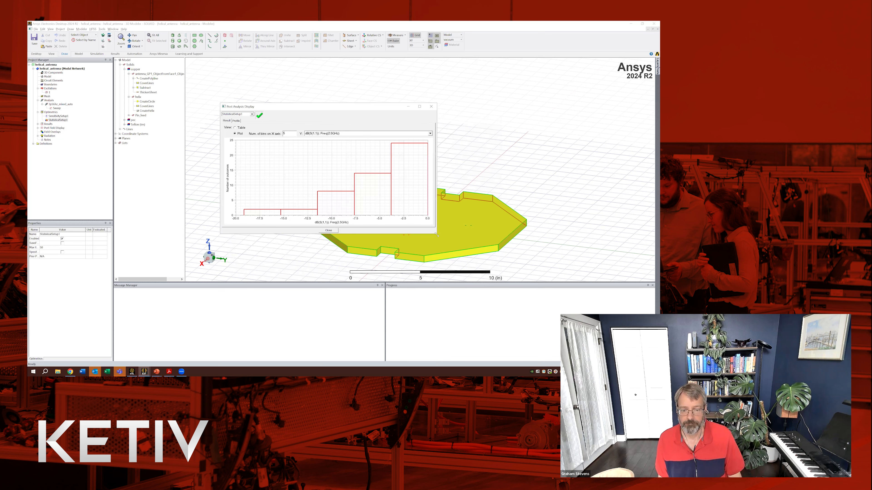
drag(436, 234, 508, 260)
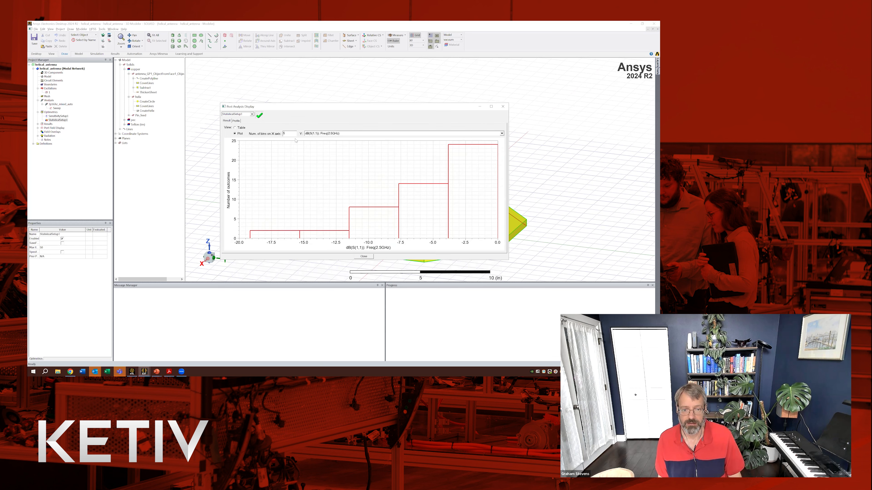
Show the outcome histogram for the peak gain at 3.5 GHz, then close the statistical results
click(315, 135)
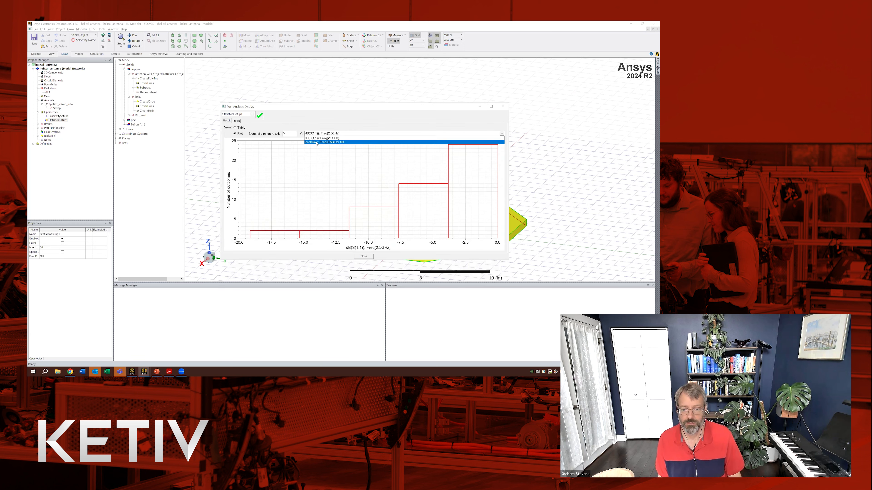
click(316, 142)
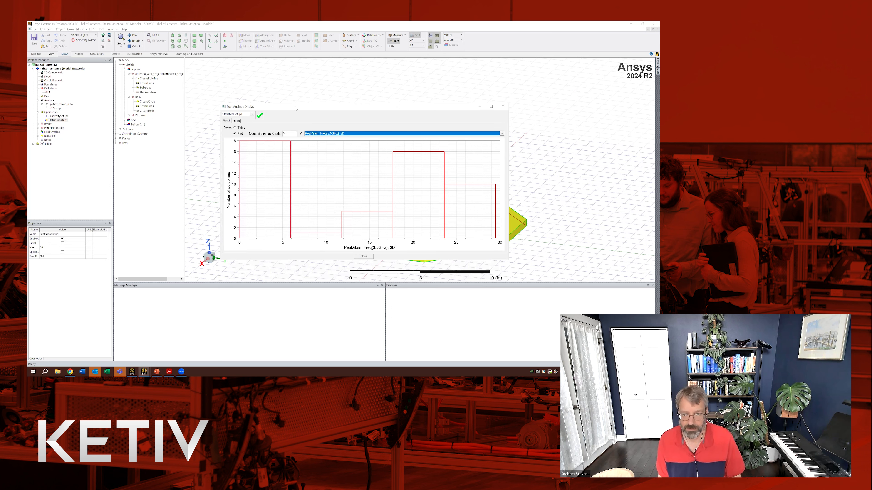
drag(295, 108, 286, 114)
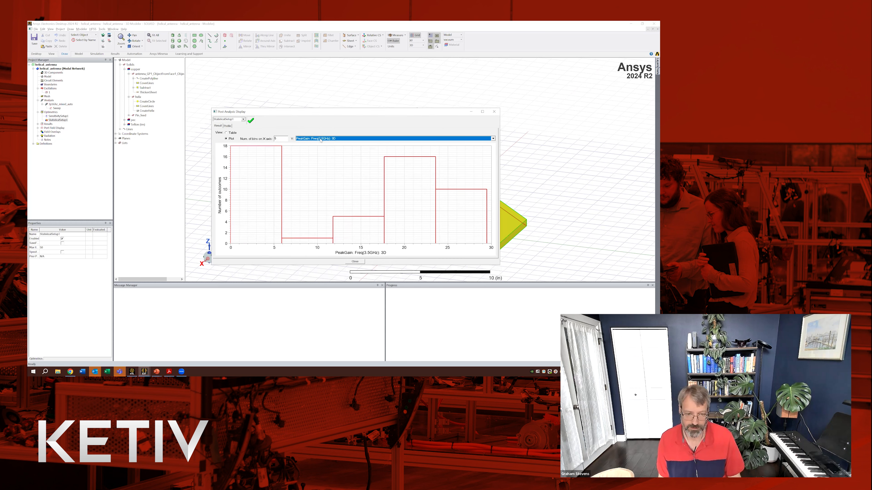
click(320, 139)
click(320, 143)
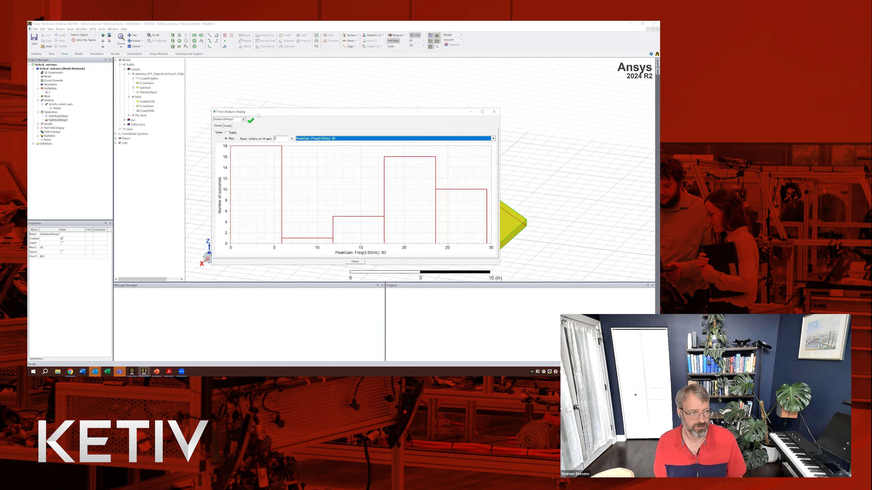
drag(263, 112, 257, 112)
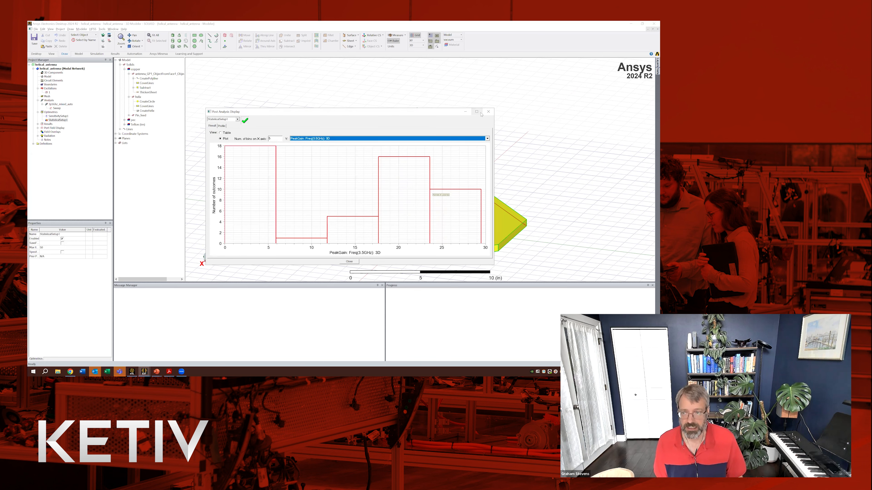
click(488, 111)
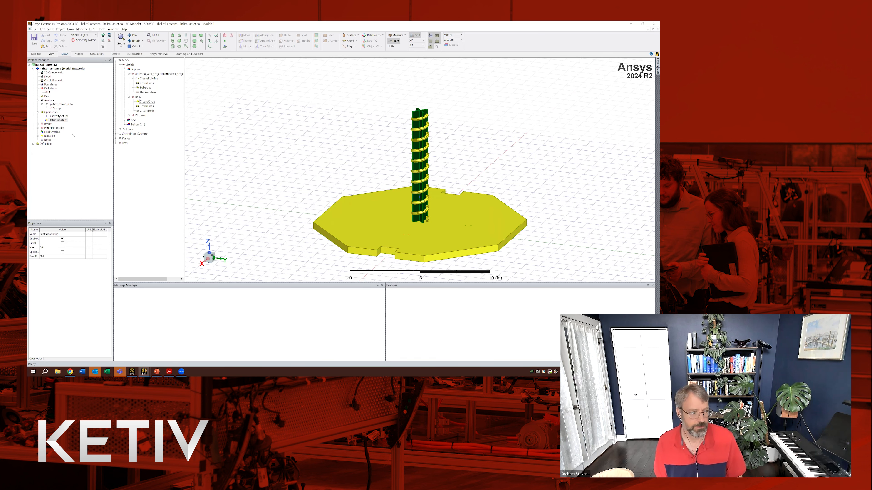
Expand the design's Results in the project tree to list its reports
right_click(46, 124)
click(28, 170)
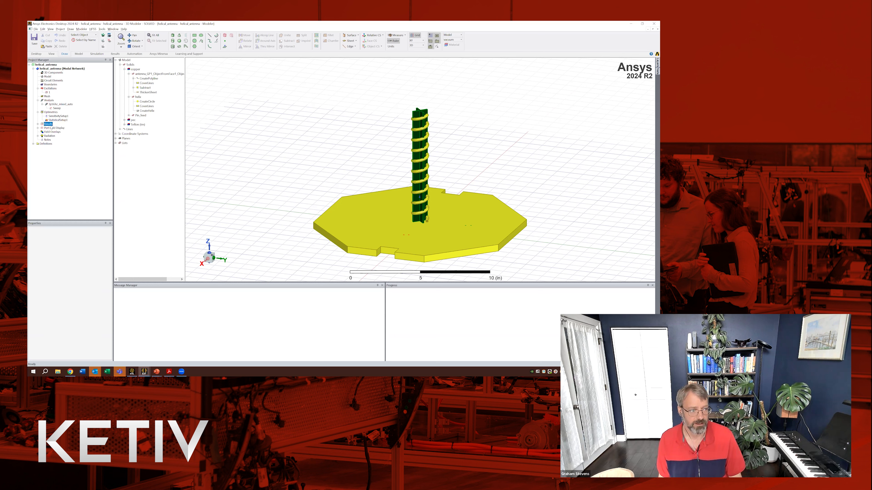
click(38, 124)
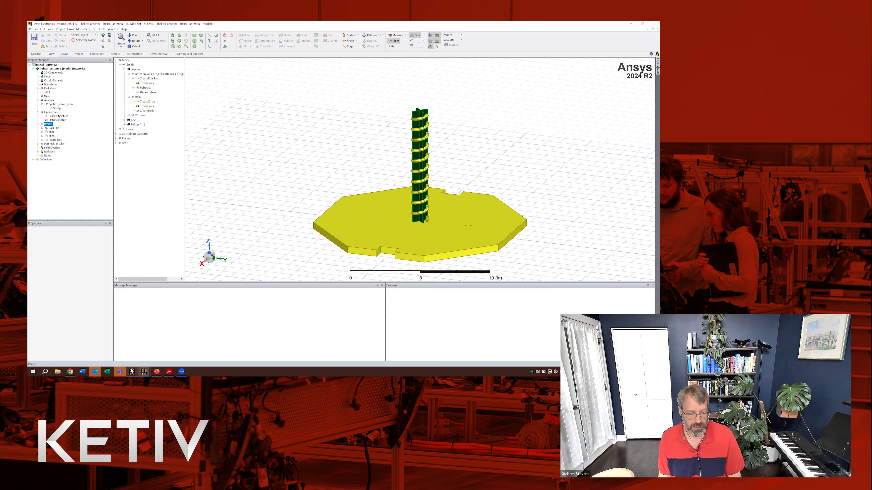
Switch to optiSLang, try to show the One-Click Optimization's postprocessing, and dismiss the Electronics Desktop crash report without saving its data
click(132, 371)
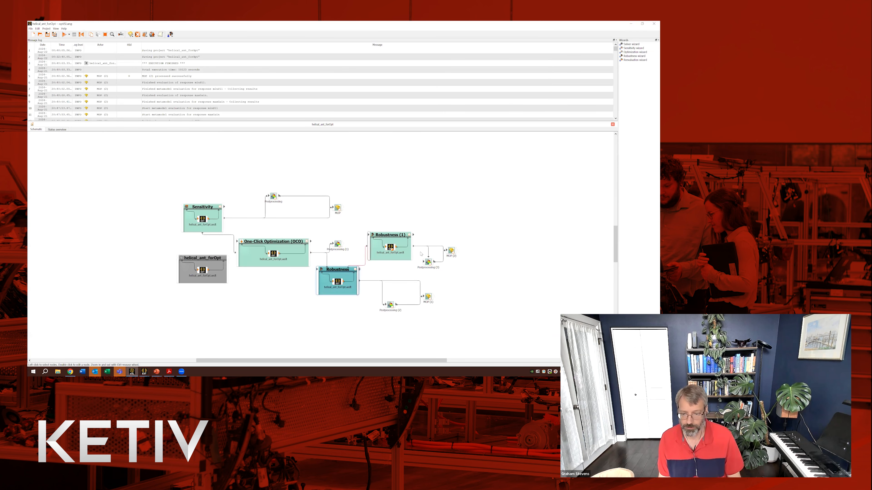
right_click(338, 244)
click(350, 251)
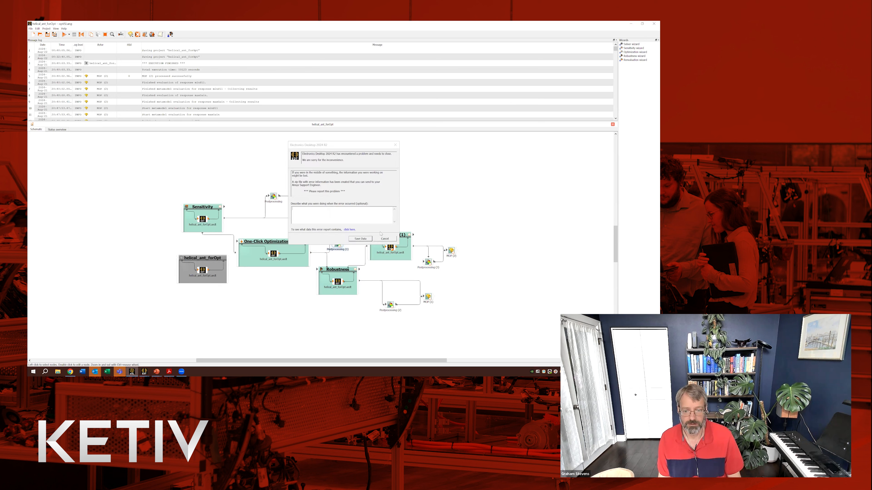
click(366, 239)
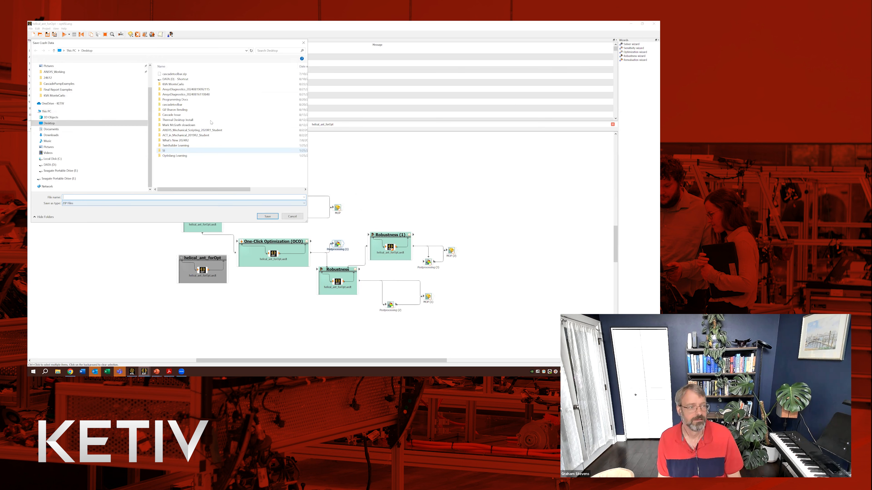
click(292, 216)
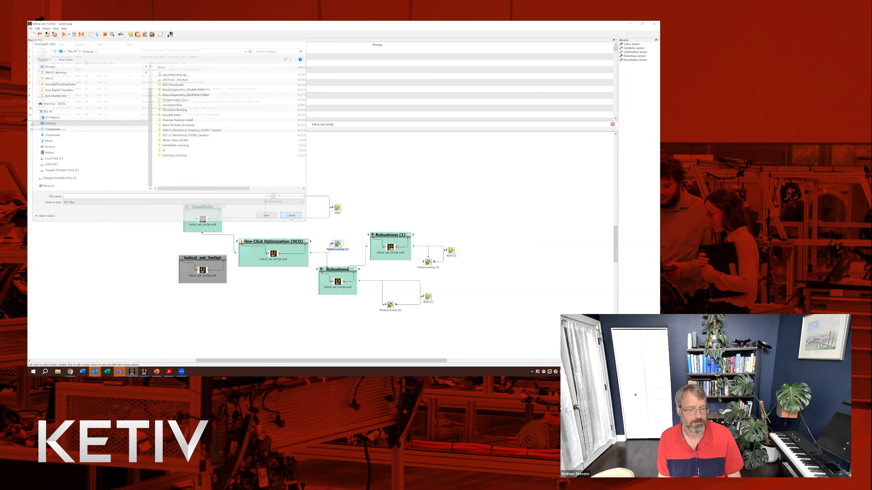
Show the postprocessing of the One-Click Optimization and of the Robustness (1) system
right_click(339, 245)
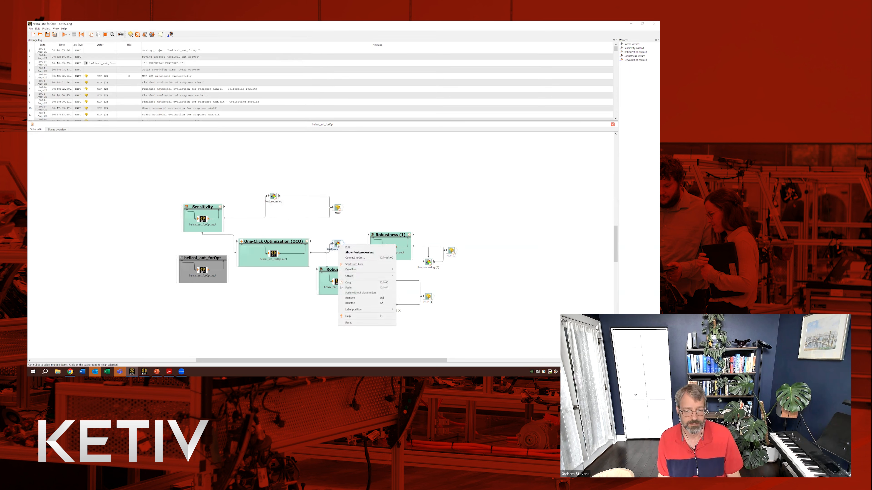
click(347, 253)
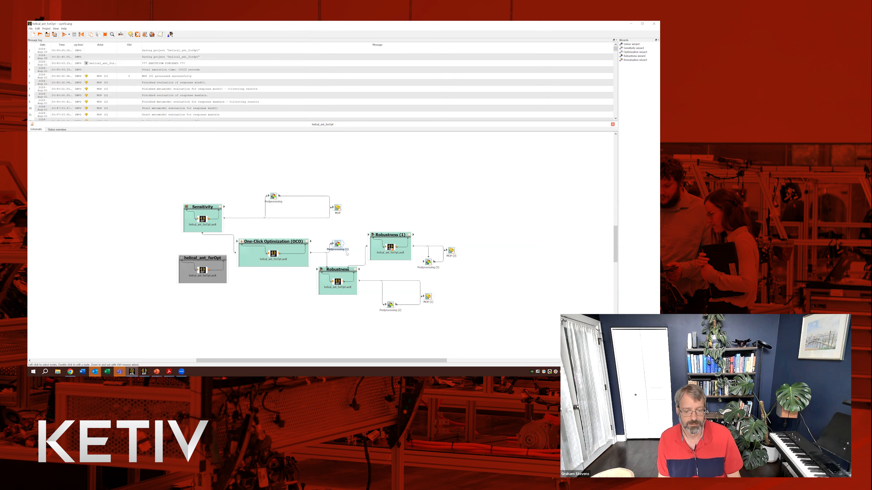
click(144, 371)
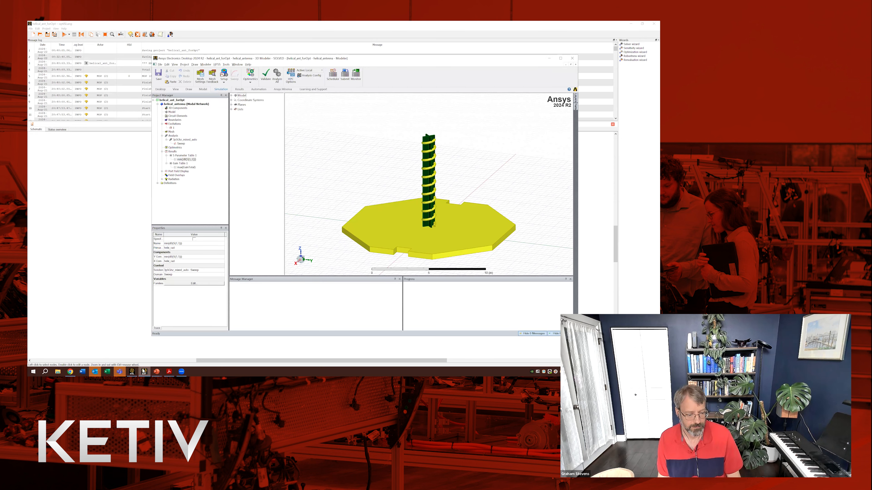
click(132, 371)
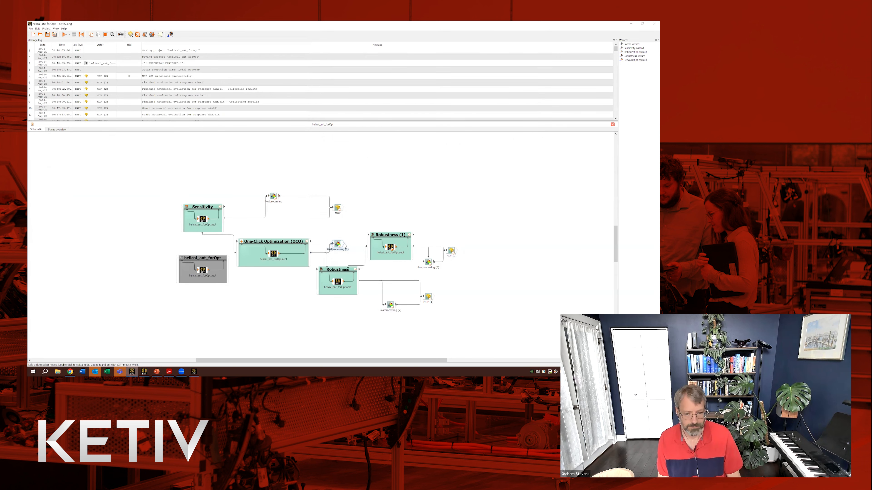
right_click(428, 263)
click(448, 270)
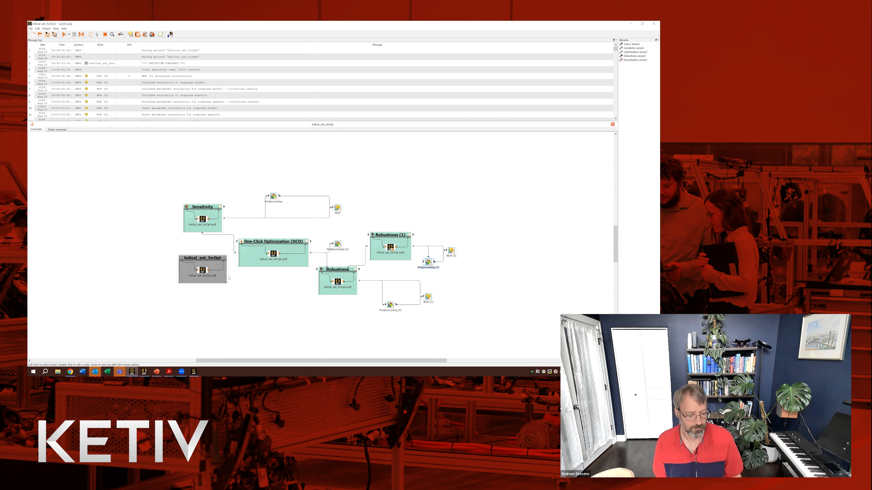
Bring up the One-Click Optimization postprocessing window and keep it maximized to view its history, parameter, response and criteria plots
click(194, 371)
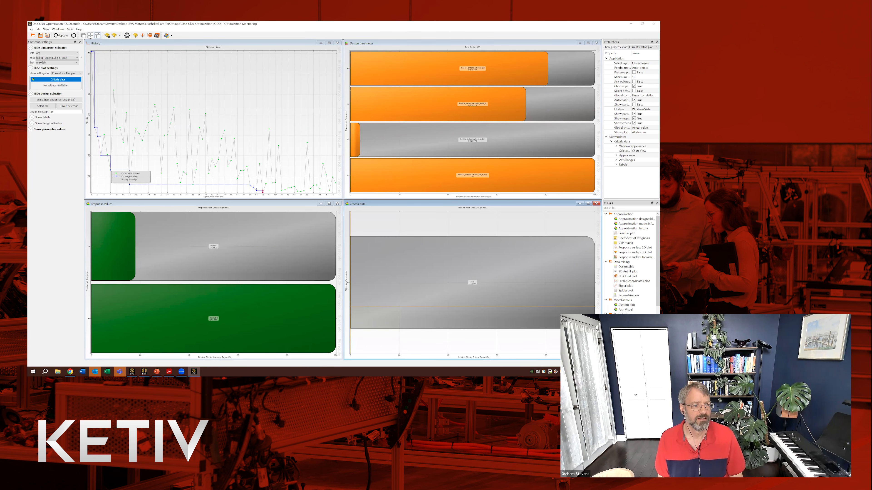
drag(91, 27, 86, 42)
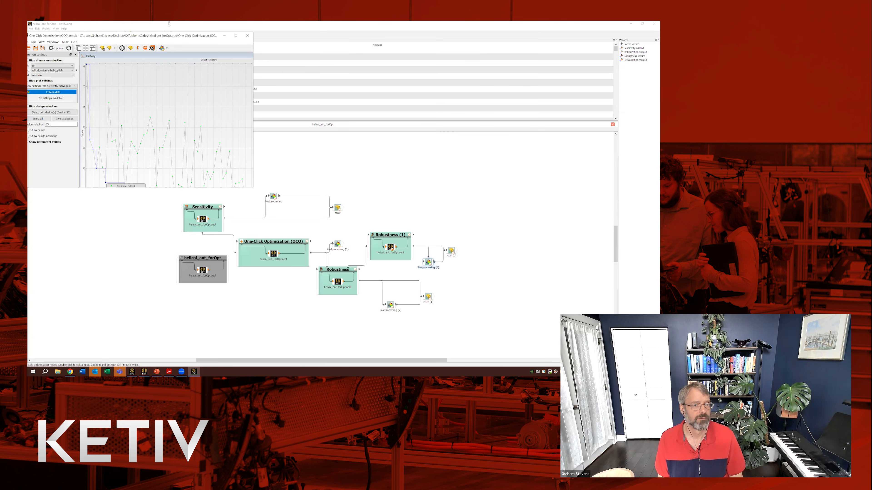
click(236, 35)
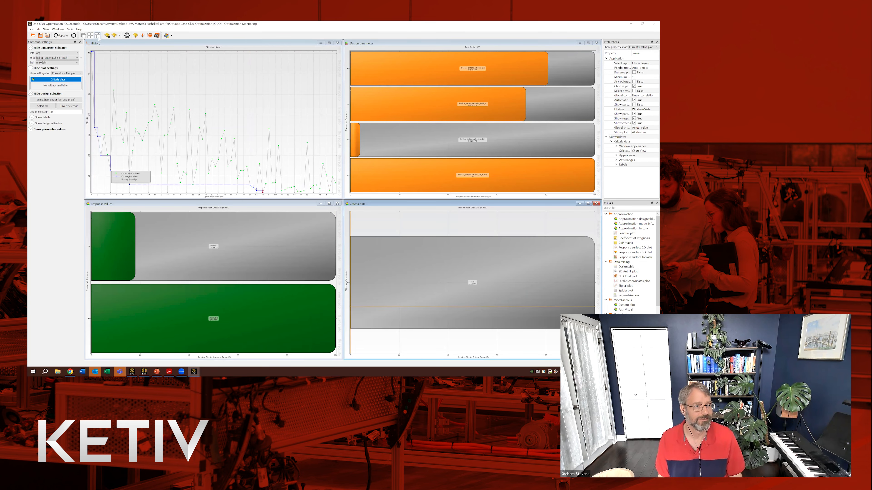
click(193, 372)
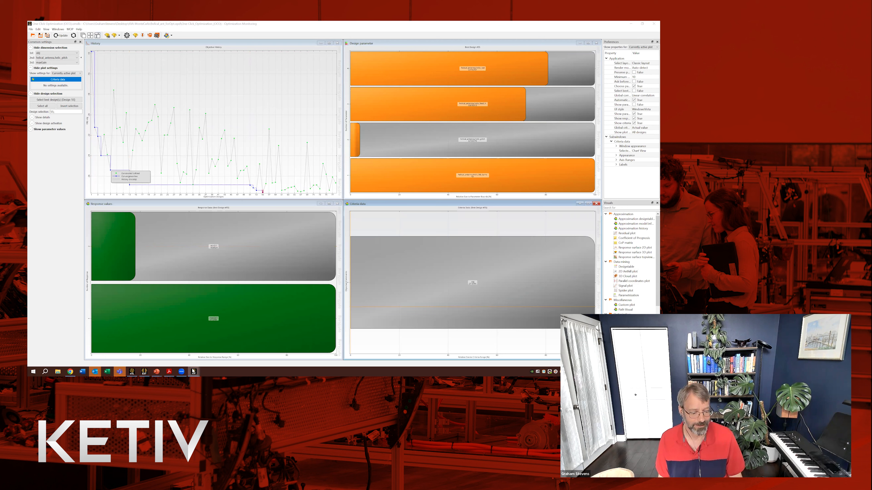
mouse_move(194, 372)
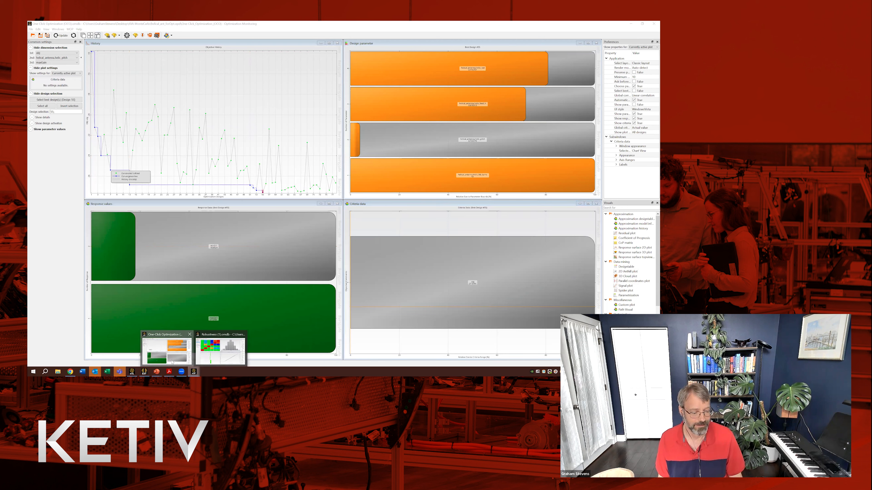
click(167, 350)
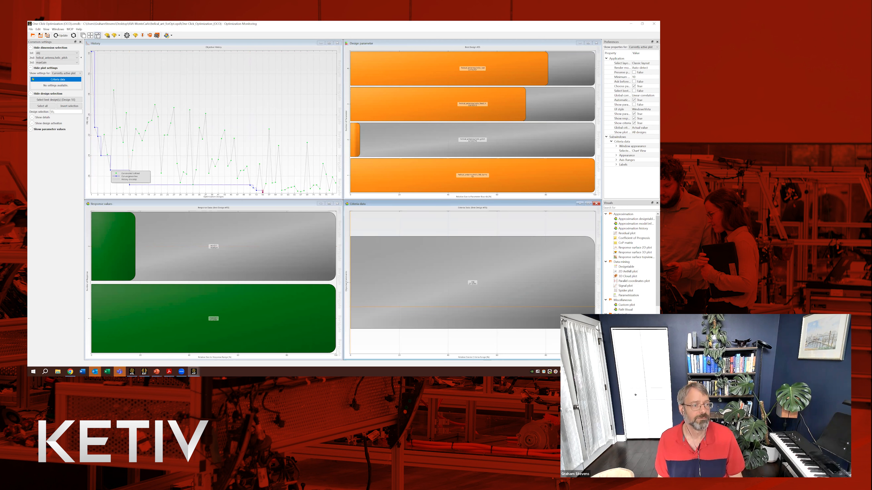
Show the Visuals toolbar, add a spider plot of the optimization designs, and maximize it
click(46, 29)
mouse_move(99, 40)
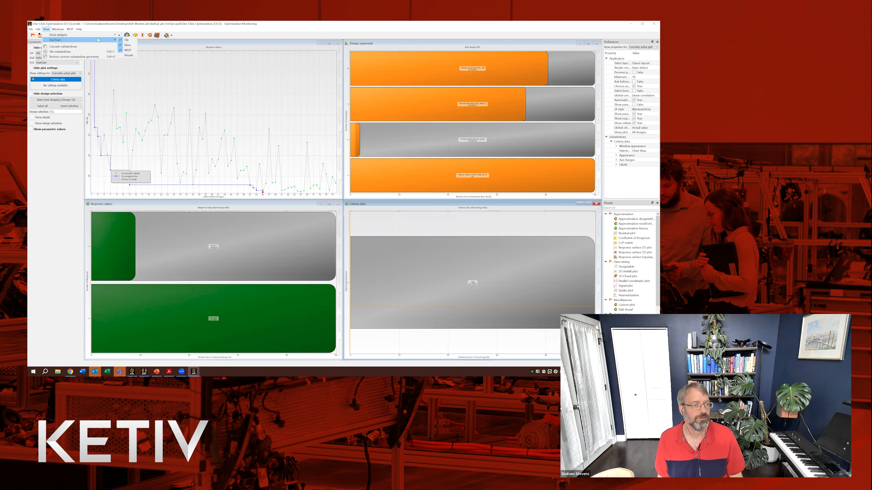
click(127, 55)
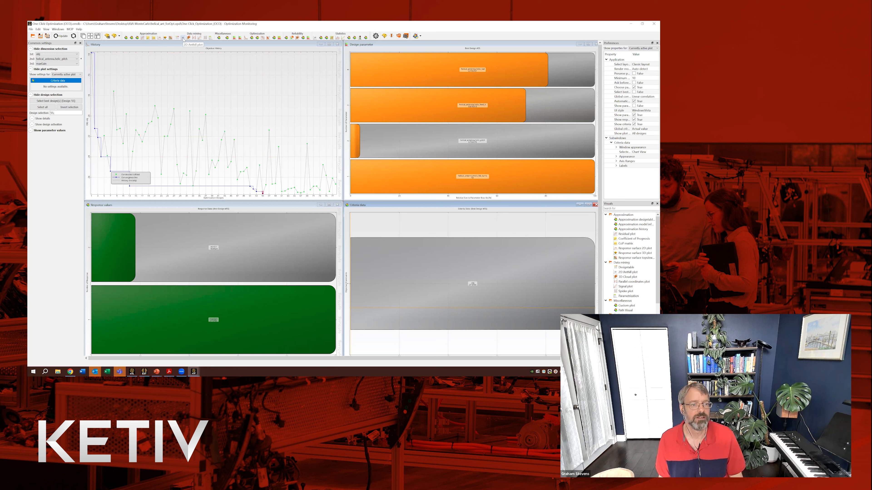
click(206, 37)
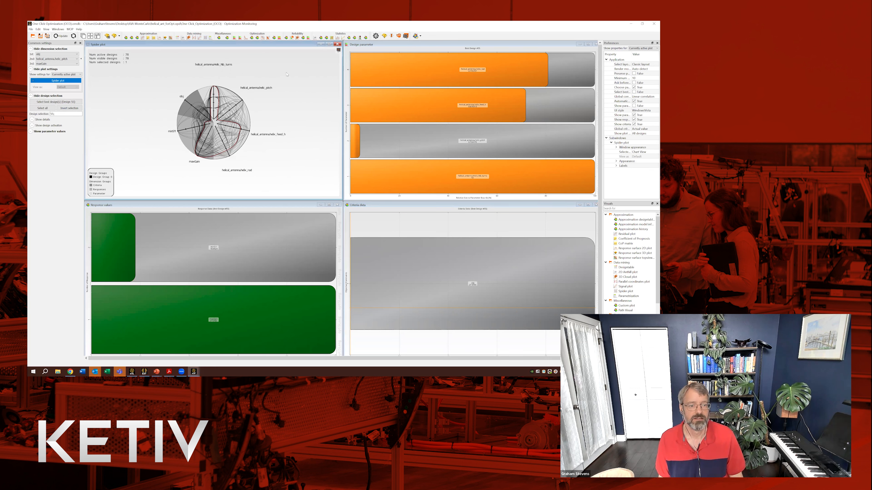
click(329, 45)
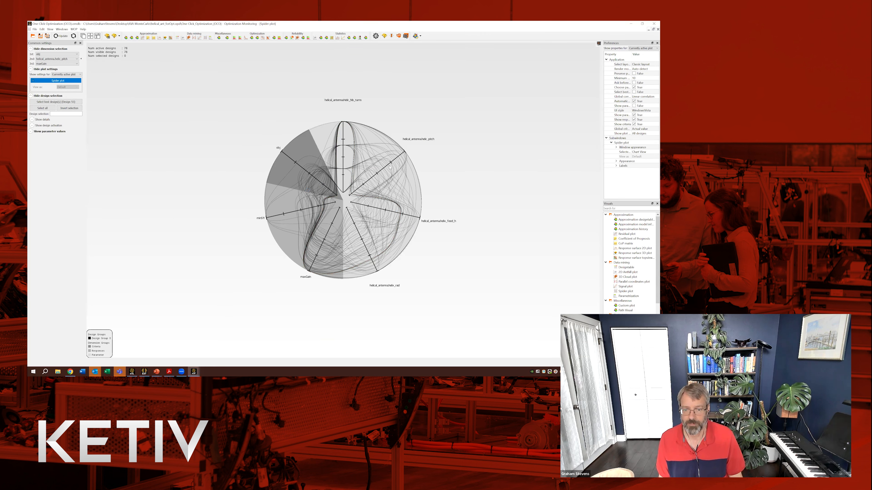
mouse_move(391, 163)
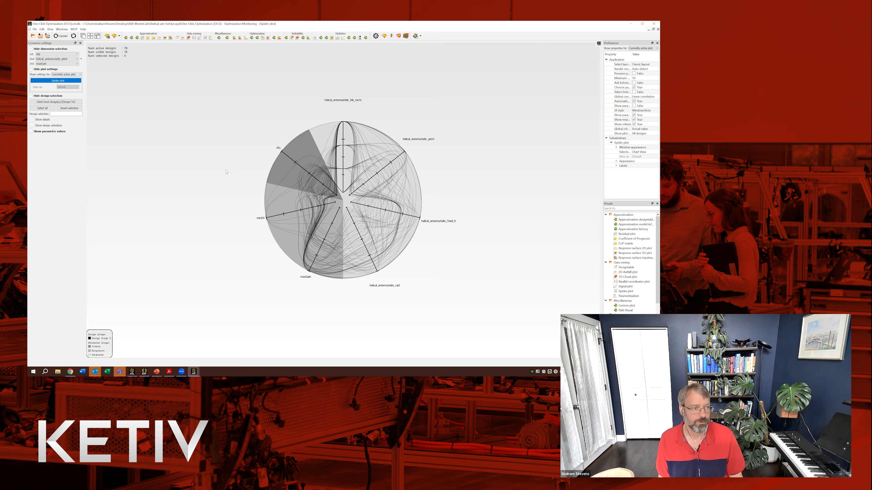
Add a maximized parallel coordinates plot and filter it to designs with helix_pitch values near the low end
click(194, 38)
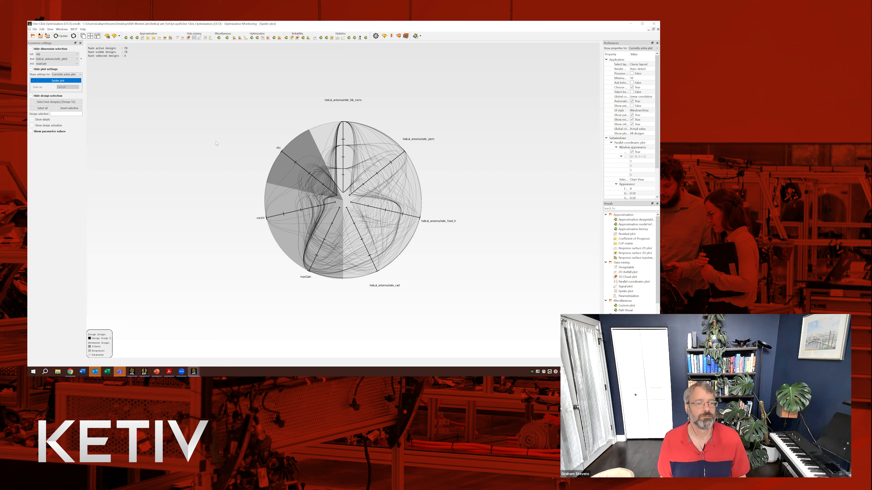
click(328, 44)
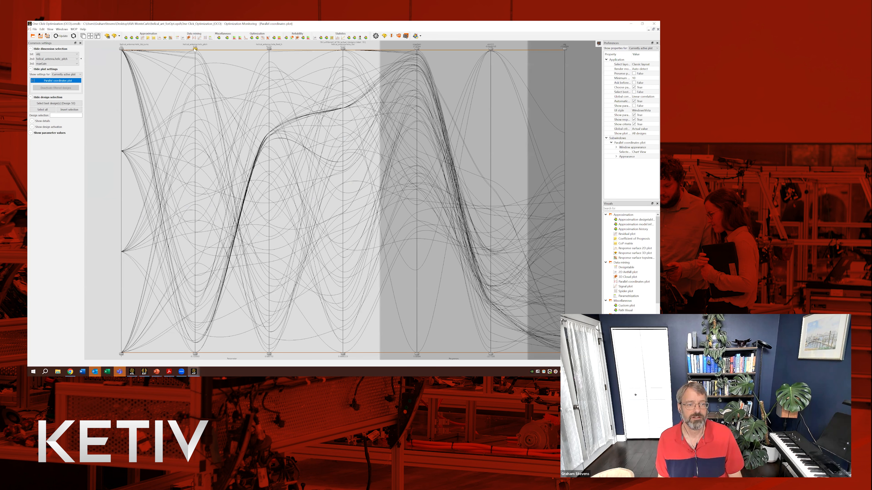
drag(195, 49, 192, 157)
drag(185, 233, 175, 345)
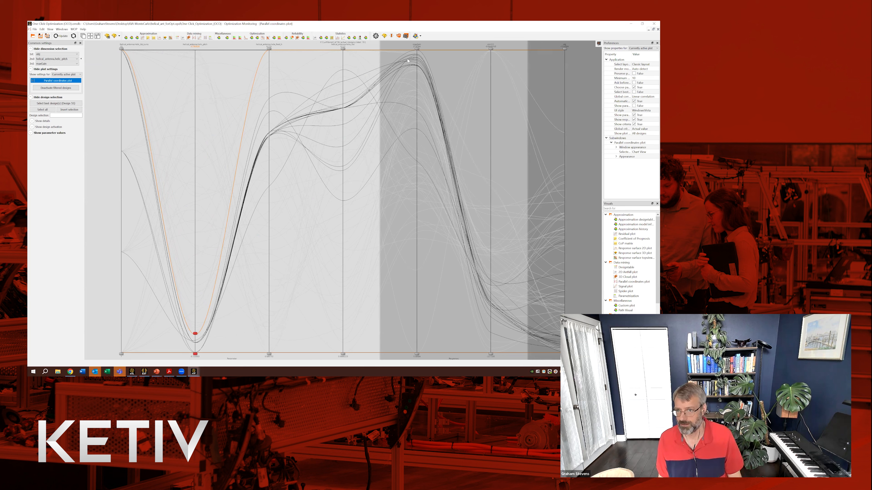
Restrict the parallel coordinates plot to the highest maxGain values and restore the upper limit of helix_pitch to its maximum
drag(416, 51, 416, 51)
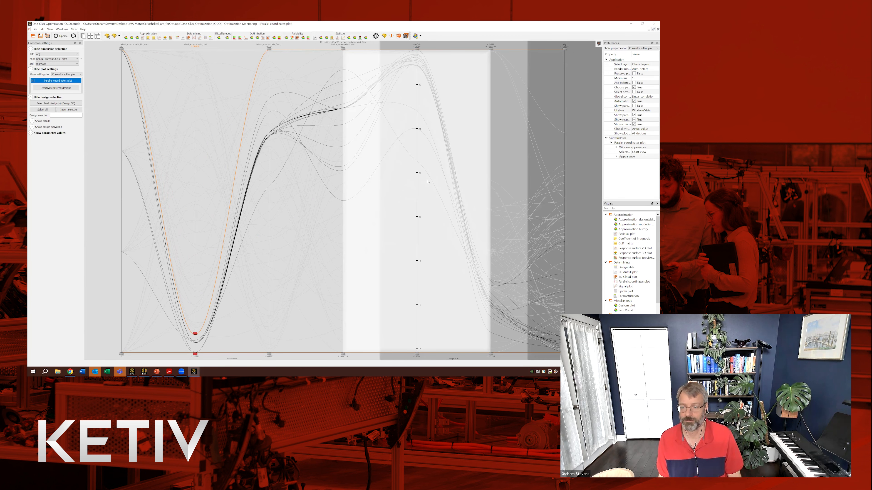
drag(416, 354, 408, 71)
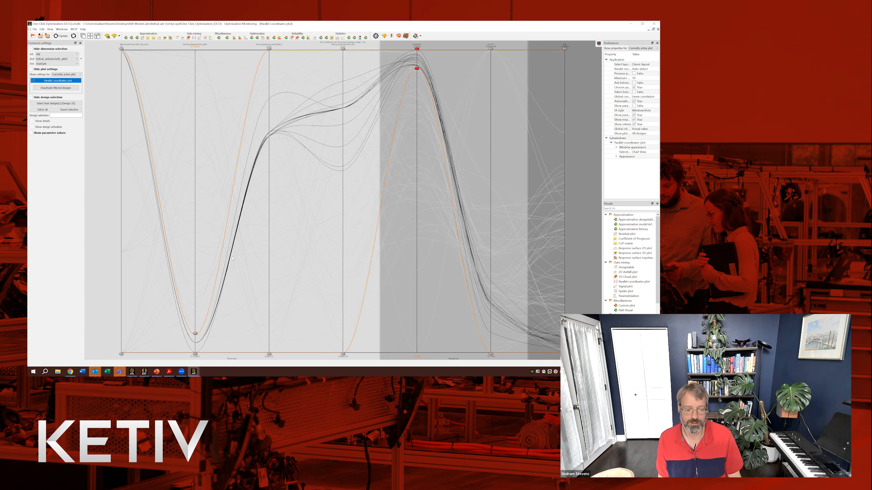
click(197, 341)
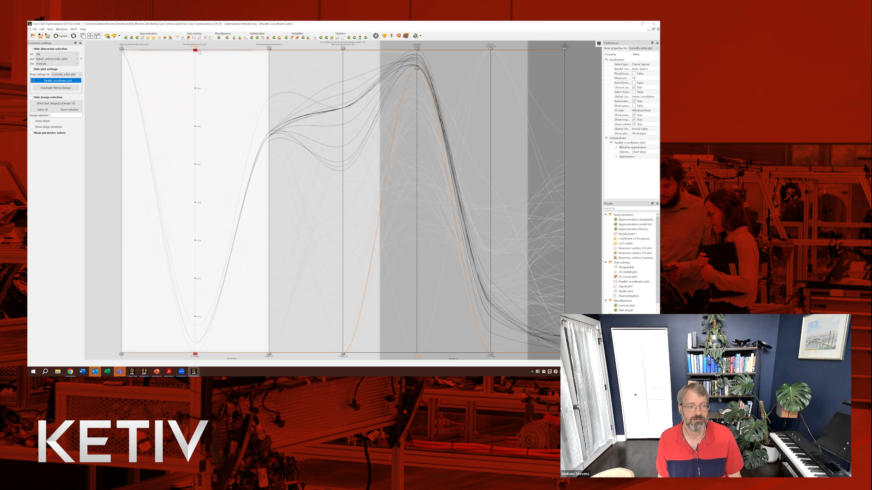
drag(195, 48, 195, 49)
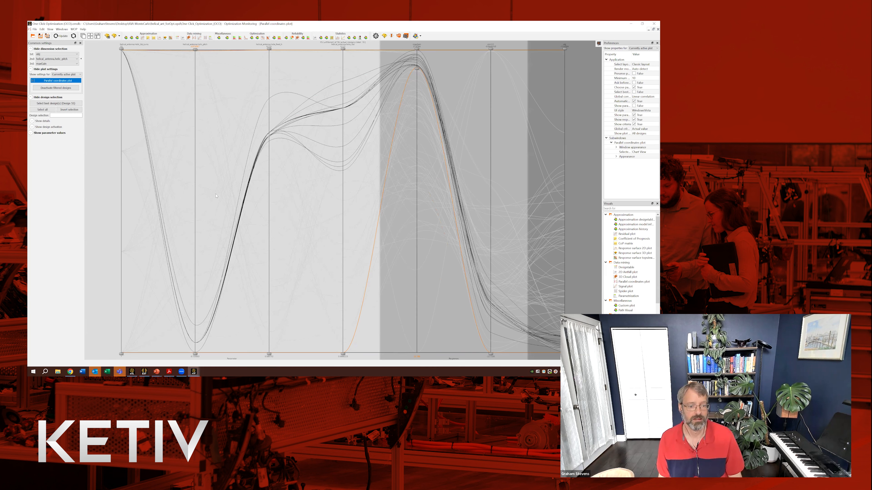
Switch to the Robustness (1) postprocessing window and show the statistical data beneath the helix_pitch histogram
click(195, 371)
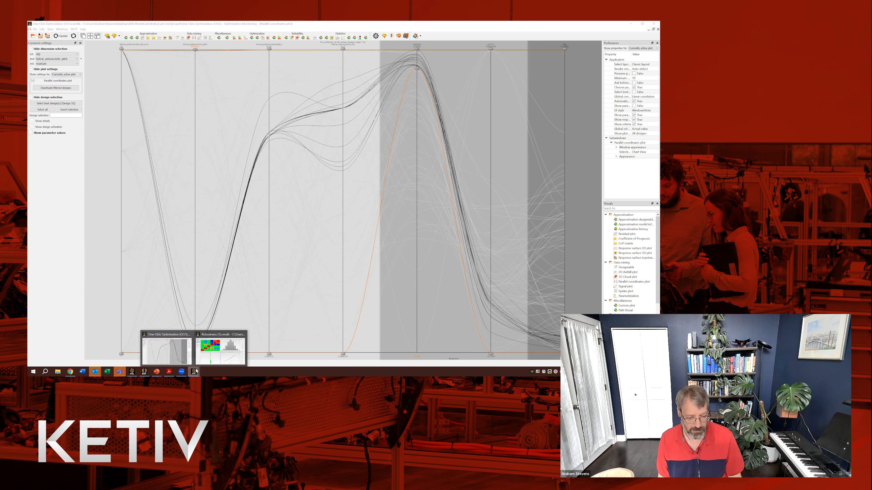
click(217, 357)
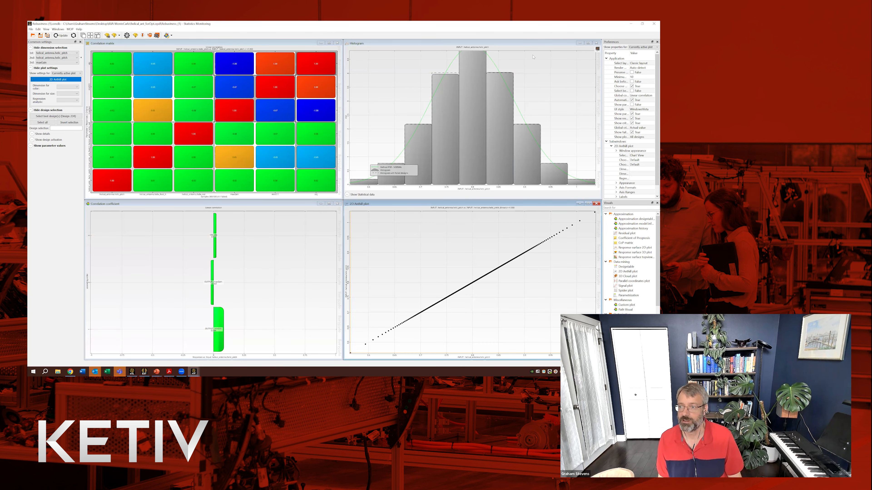
drag(533, 57, 547, 99)
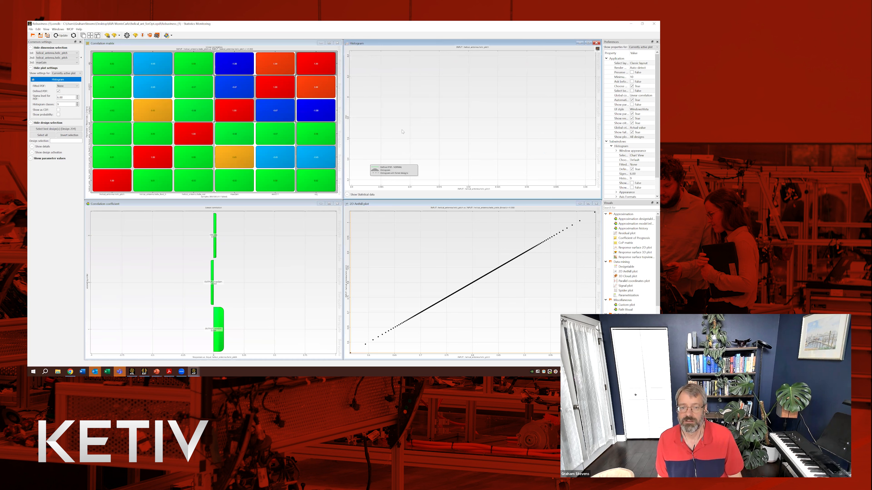
click(347, 195)
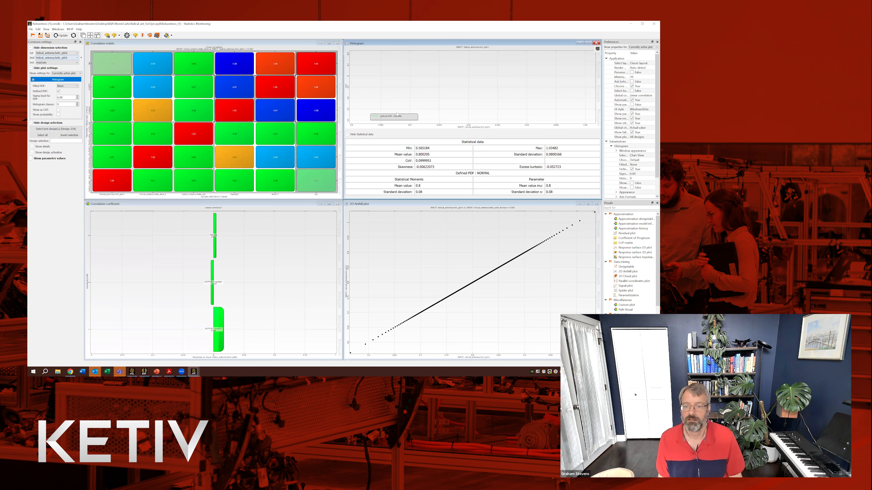
View the histogram's Visual Settings page, return to Chart View, and hide and reshow its statistical data
mouse_move(598, 51)
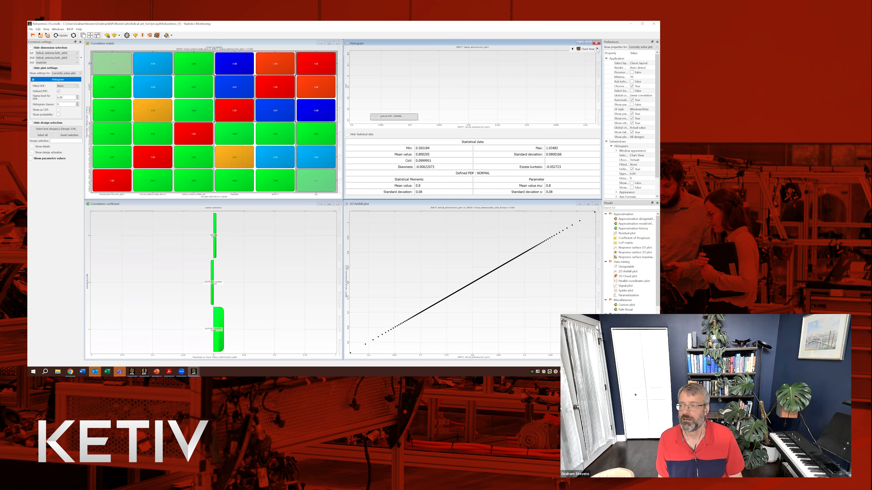
click(573, 49)
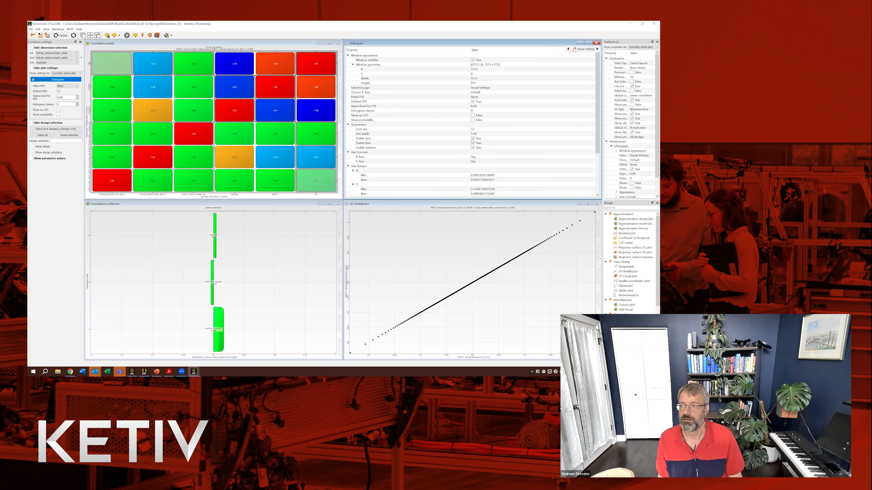
click(597, 50)
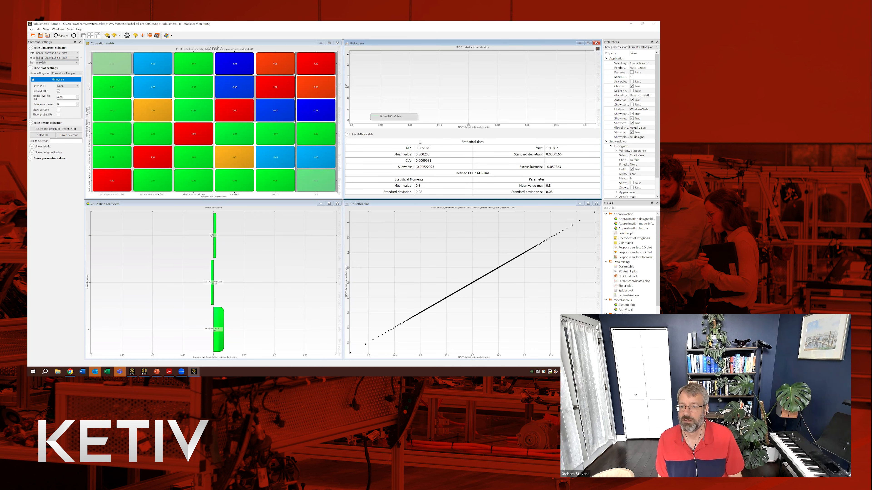
click(347, 134)
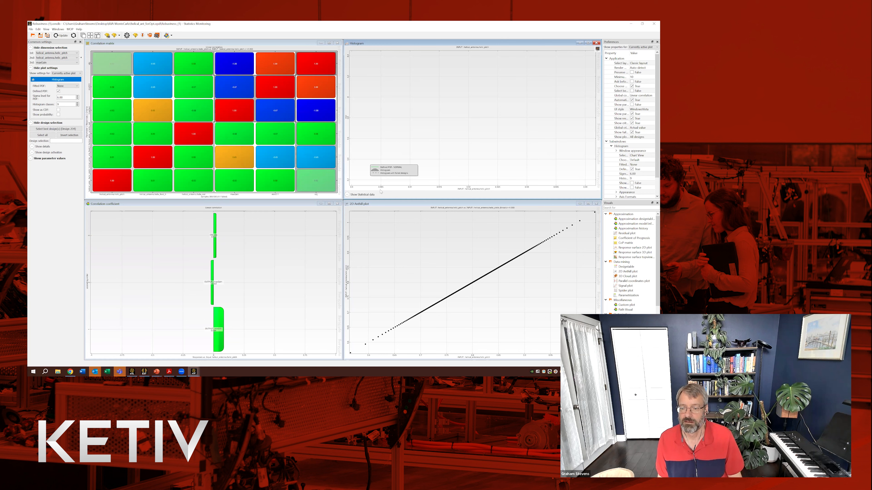
click(451, 194)
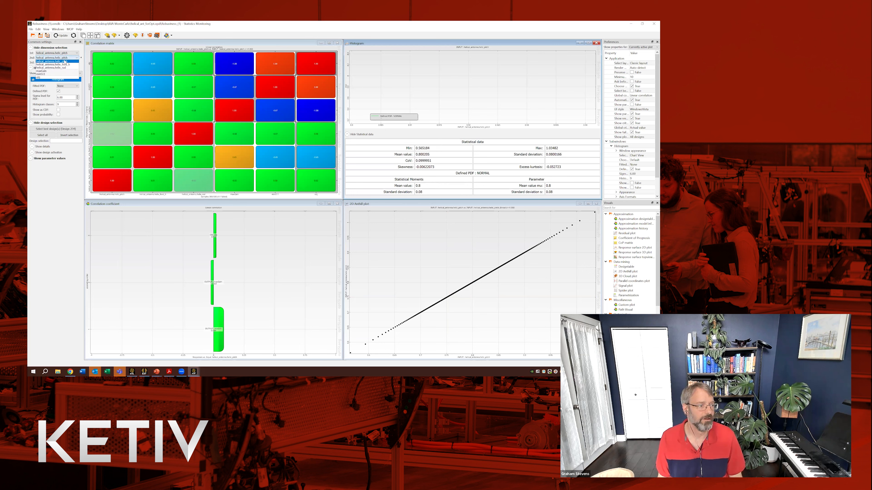
Set the second plot dimension to helix_feed_h and the first to helix_rad
click(62, 64)
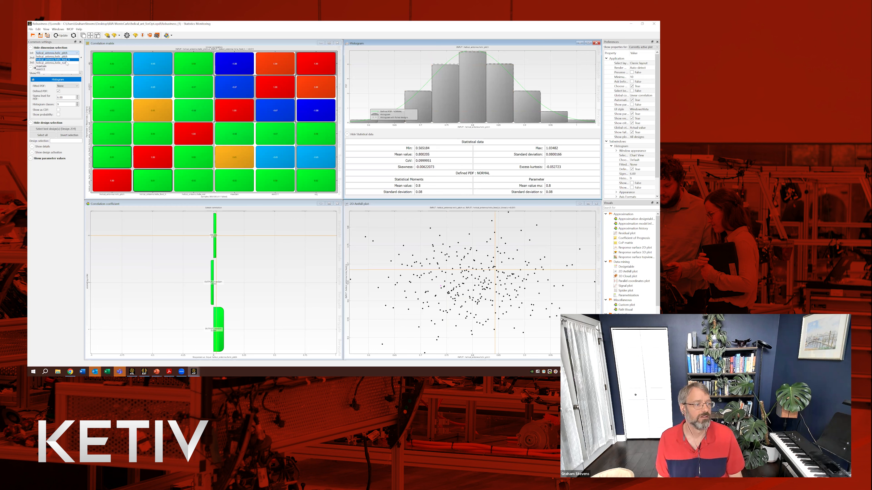
click(66, 64)
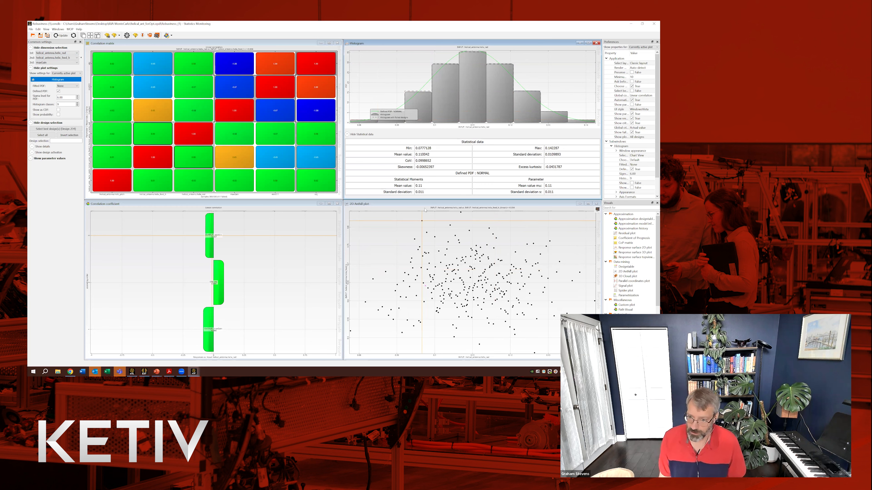
drag(424, 208, 423, 200)
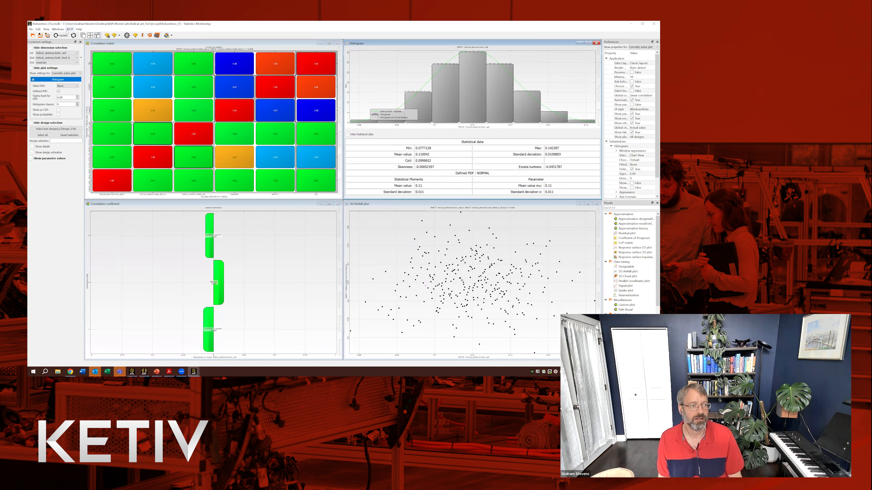
Show the Visuals toolbar in the Robustness window, add a response surface 3D plot, and maximize it
click(46, 29)
mouse_move(72, 40)
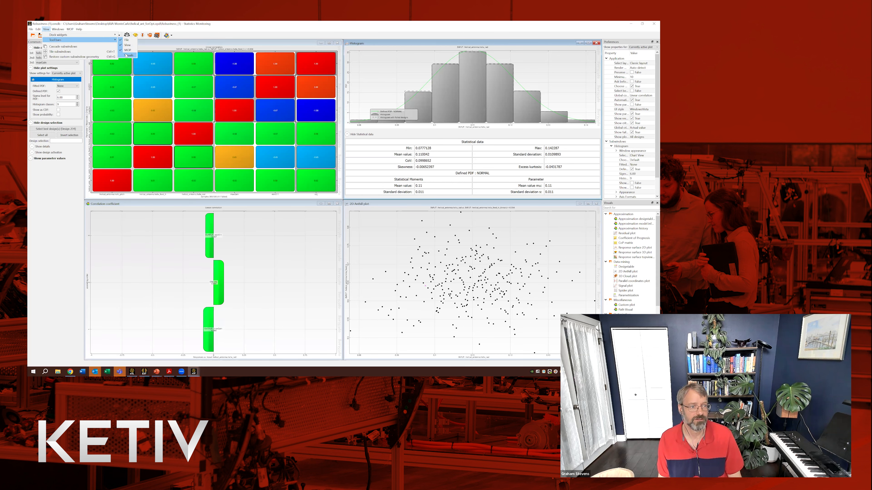
click(124, 50)
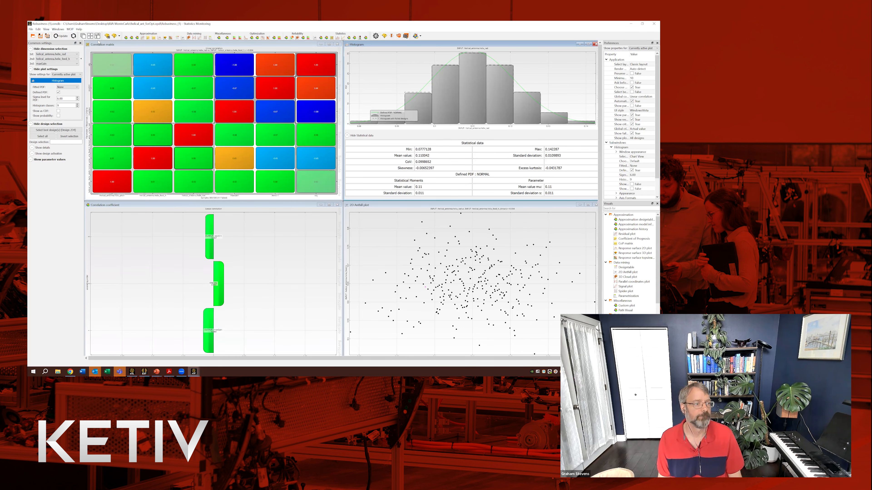
click(165, 38)
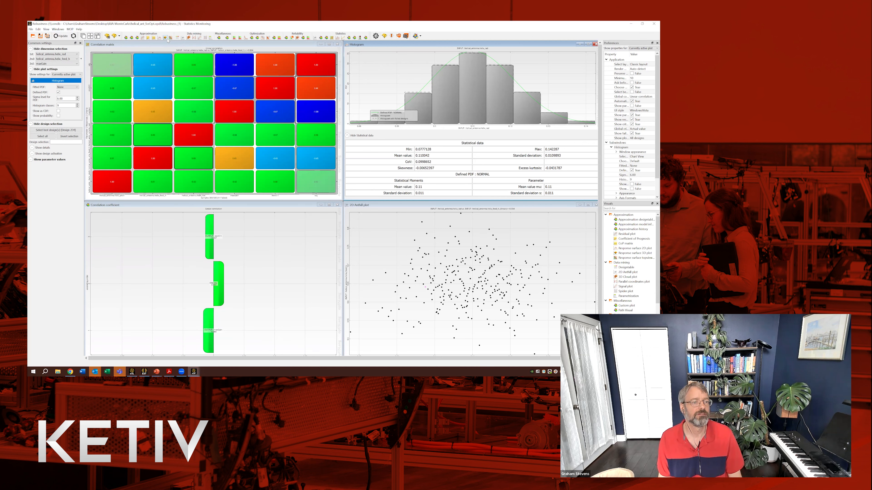
click(328, 44)
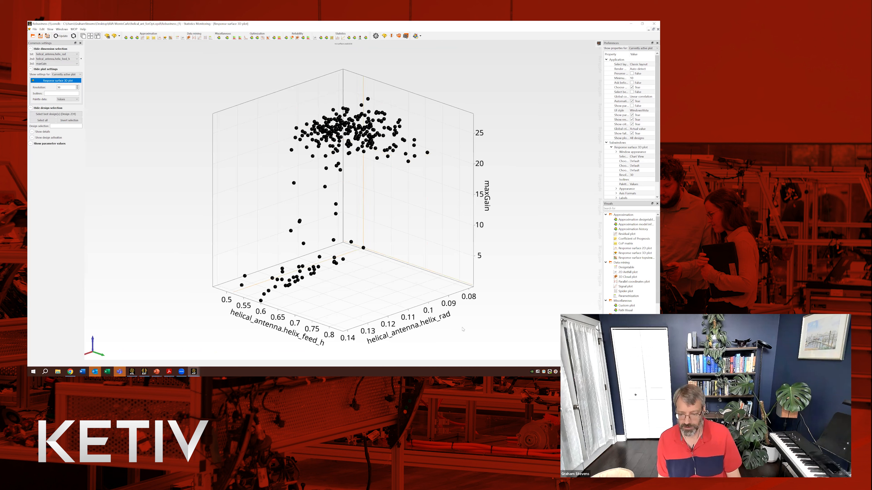
Rotate the 3D plot to examine how maxGain varies with helix_feed_h and helix_rad
mouse_move(435, 329)
mouse_down()
mouse_move(442, 320)
mouse_move(436, 327)
mouse_up()
right_click(436, 327)
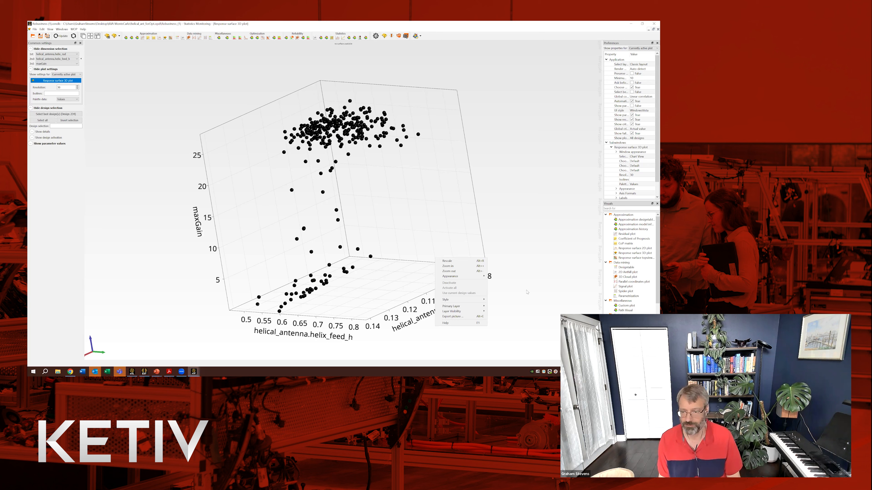
click(520, 264)
mouse_move(519, 264)
mouse_down()
mouse_move(523, 273)
mouse_move(535, 256)
mouse_move(521, 261)
mouse_up()
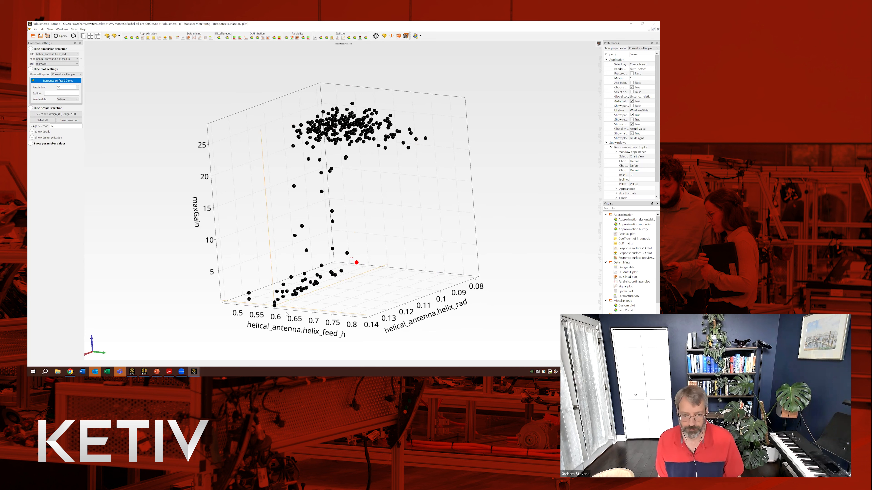
Switch to the PowerPoint slide show and advance to the Tips and Tricks Summary slide
mouse_move(158, 371)
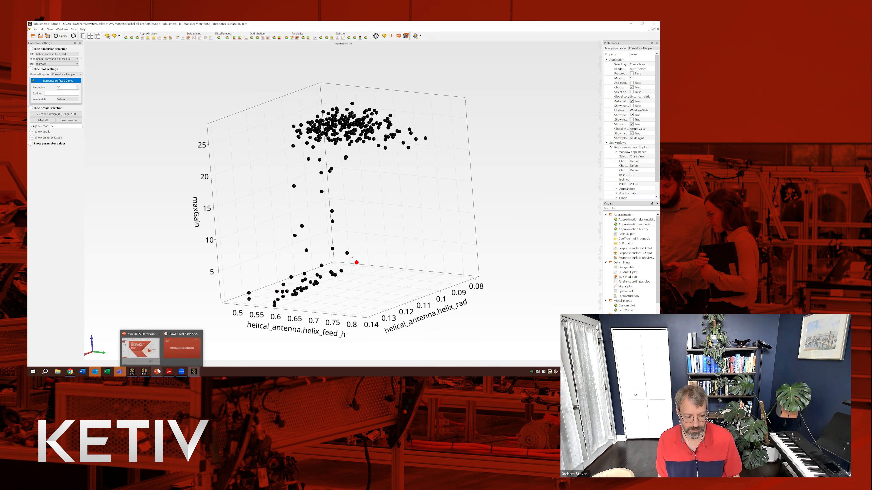
click(173, 355)
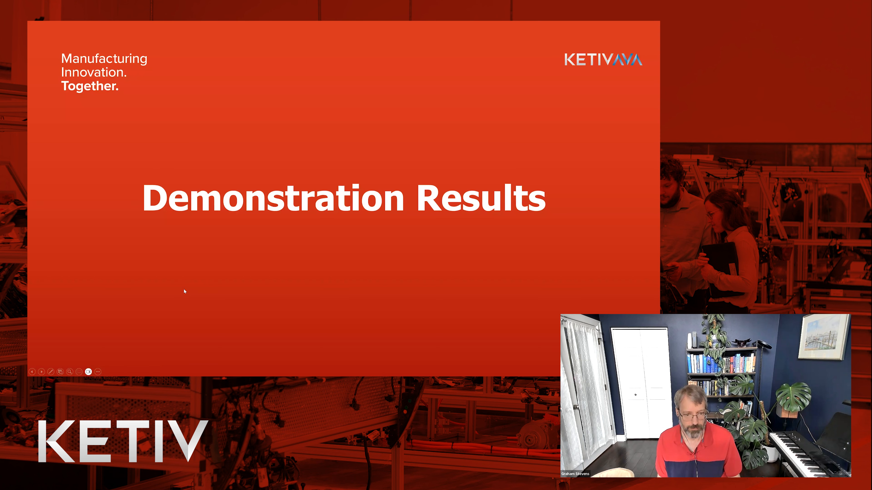
click(191, 298)
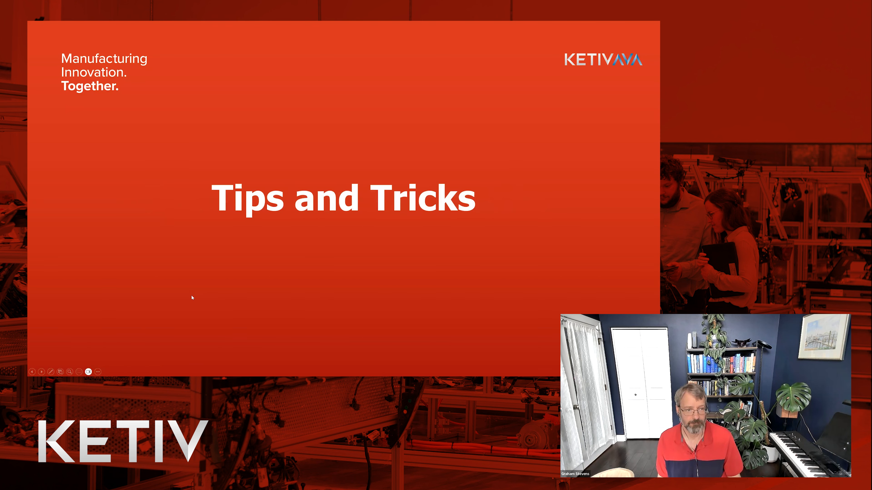
click(207, 276)
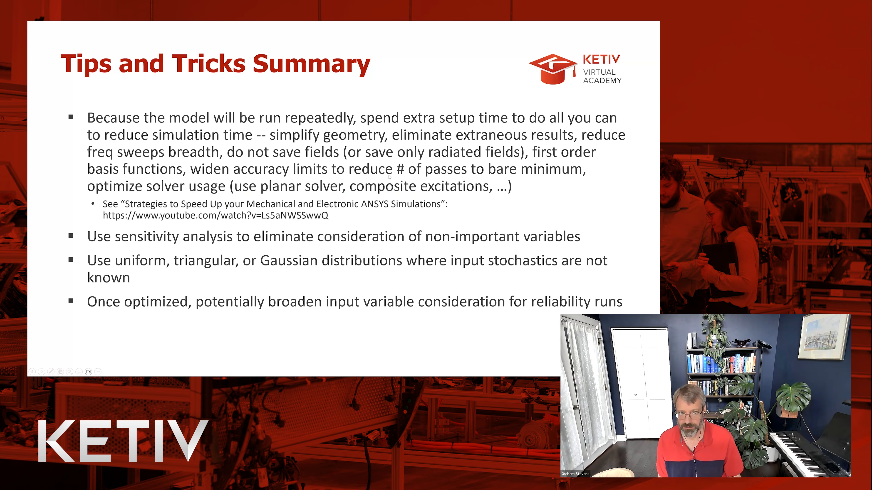